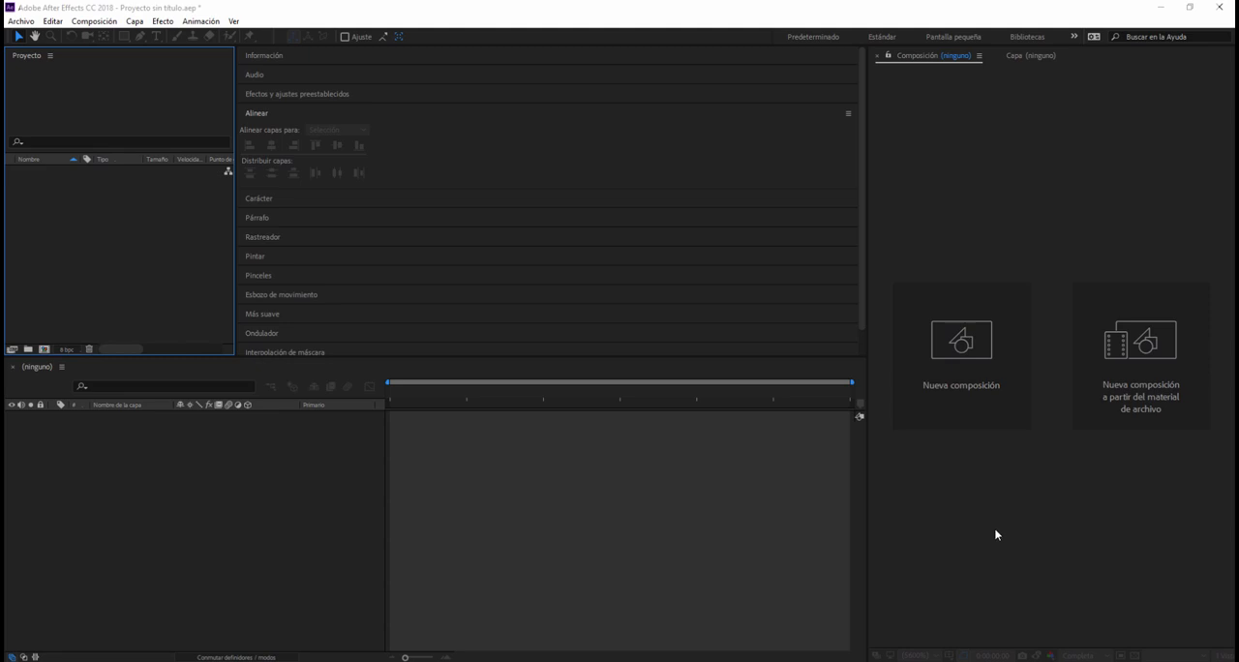
Step: Create a new composition with the HDTV 1080 25 preset and set its frame rate to 60 fps
click(954, 346)
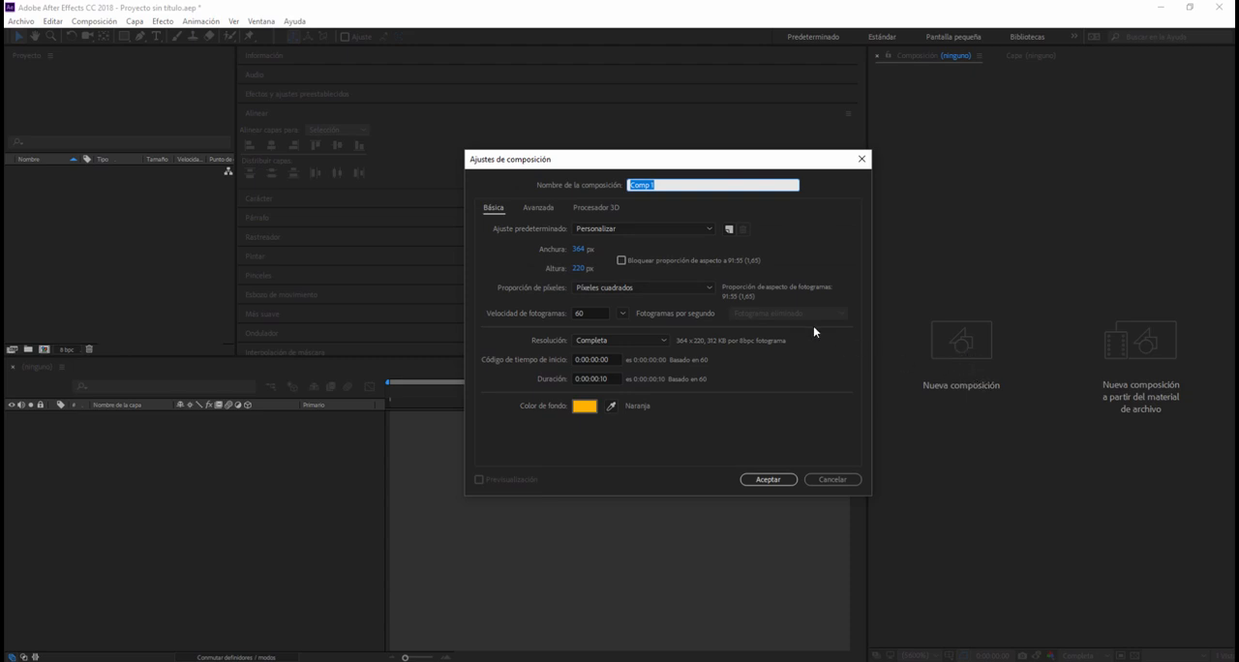
click(620, 232)
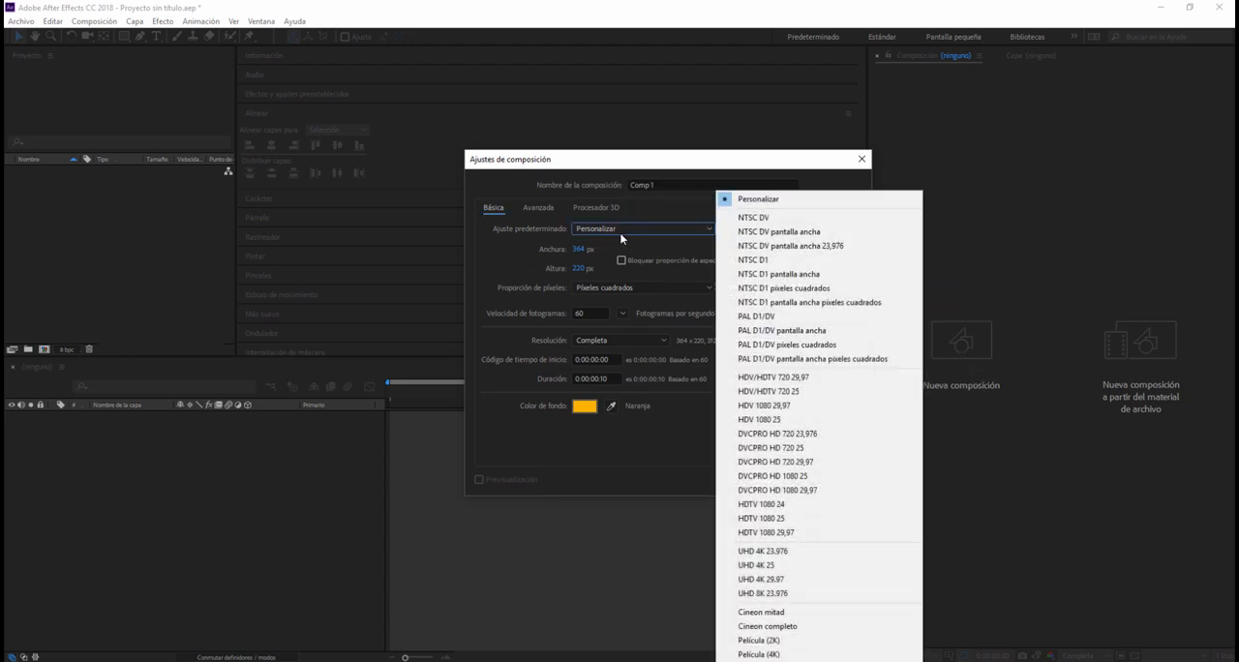
click(787, 520)
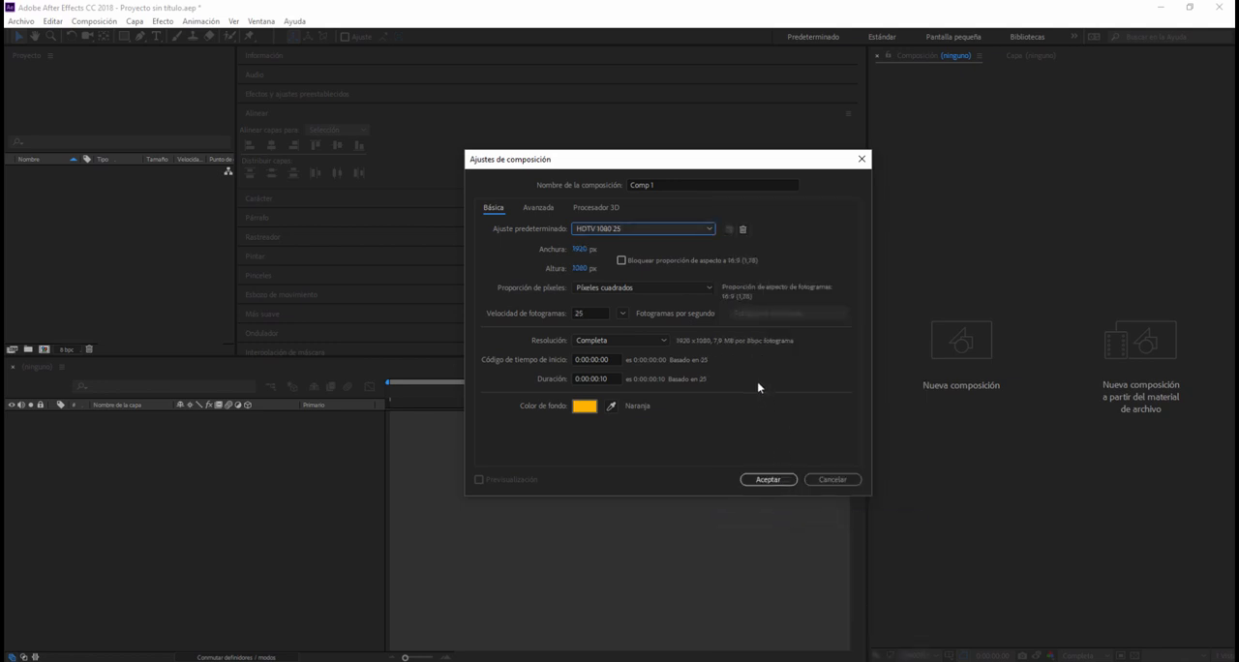
click(605, 313)
drag(592, 313, 569, 314)
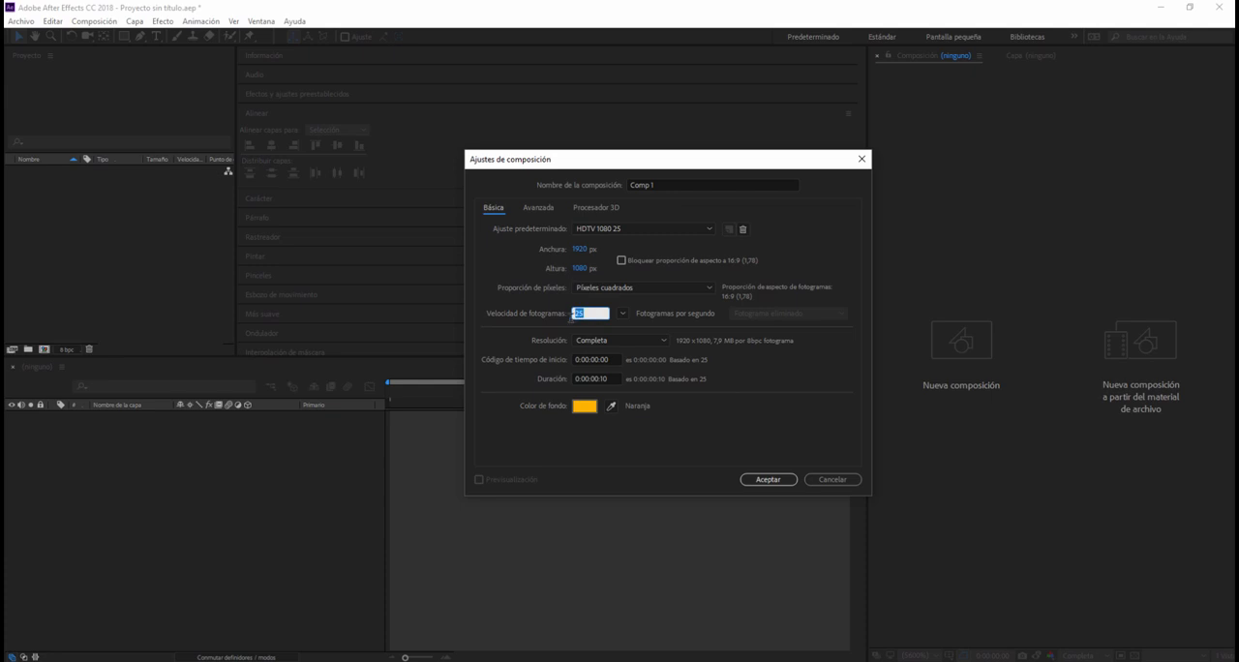
text(60)
Step: Set the new composition's background colour to white (FFFFFF)
click(587, 408)
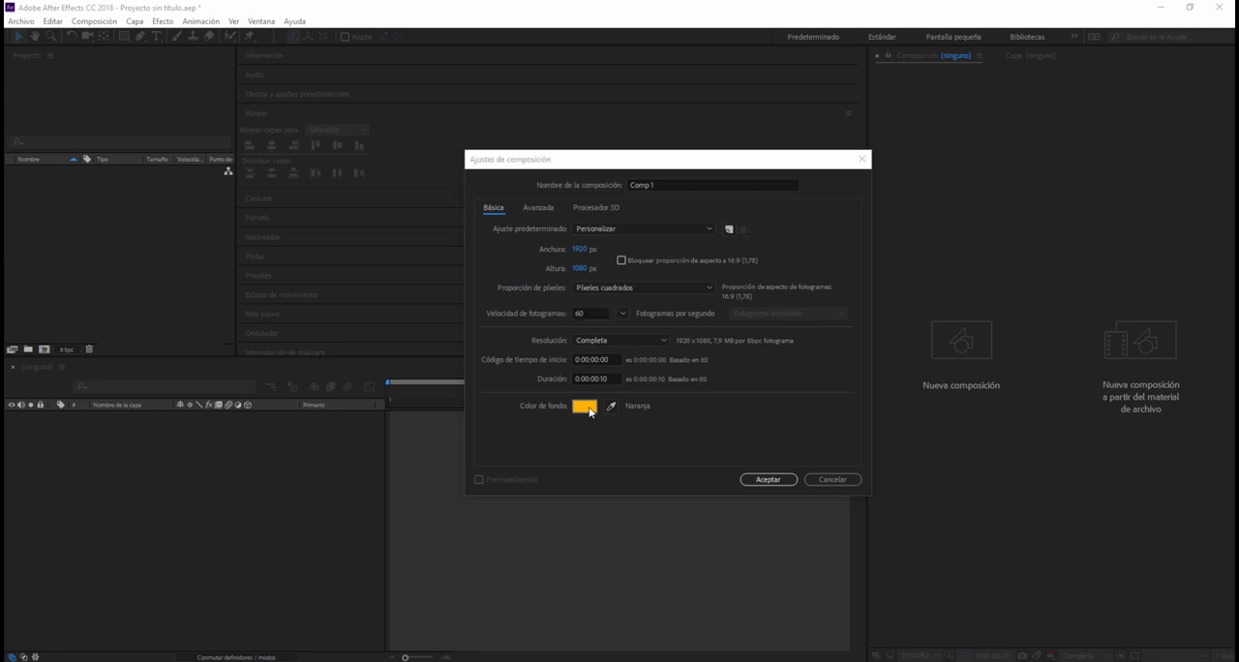
click(462, 258)
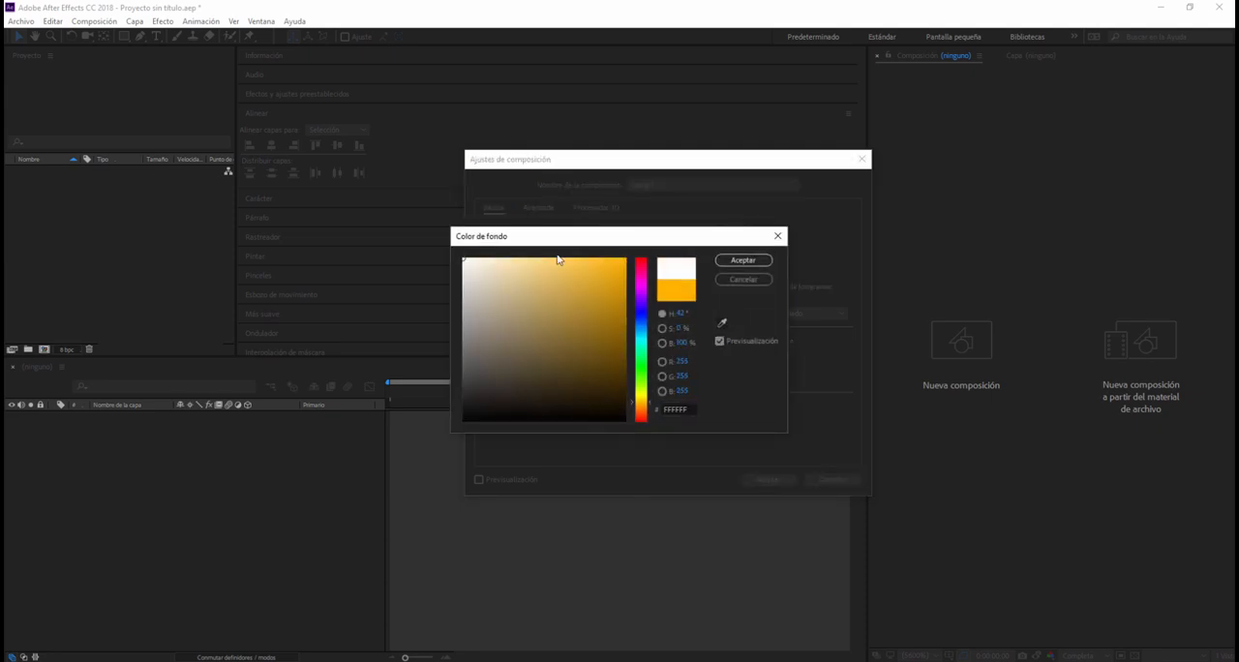
click(741, 261)
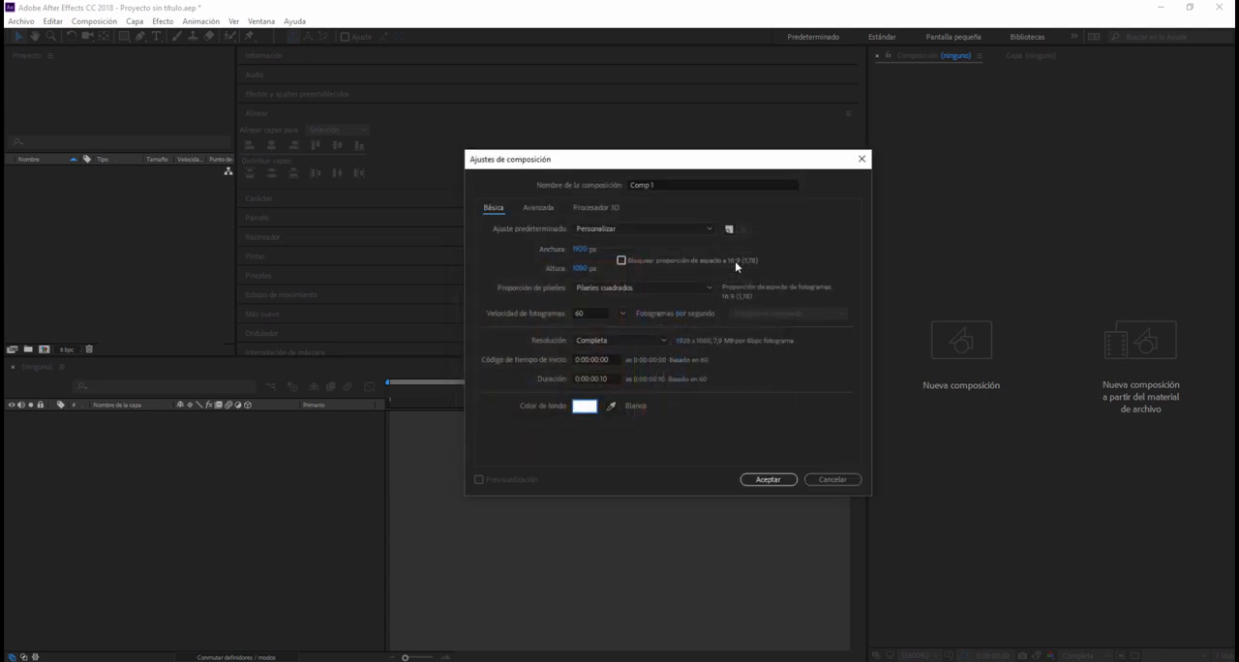
Step: Set the composition's duration to 30 seconds and confirm its settings
click(612, 378)
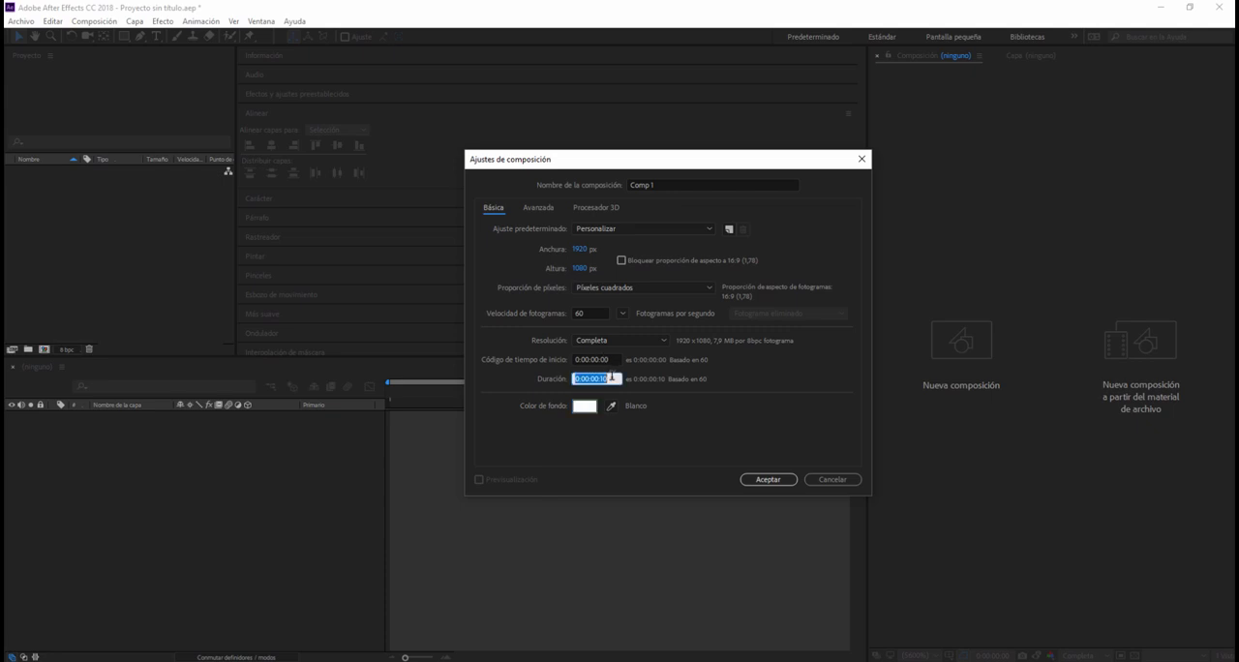
click(612, 378)
key(BackSpace)
text(30)
key(BackSpace)
key(BackSpace)
key(BackSpace)
text(00)
key(BackSpace)
key(BackSpace)
text(30)
click(763, 480)
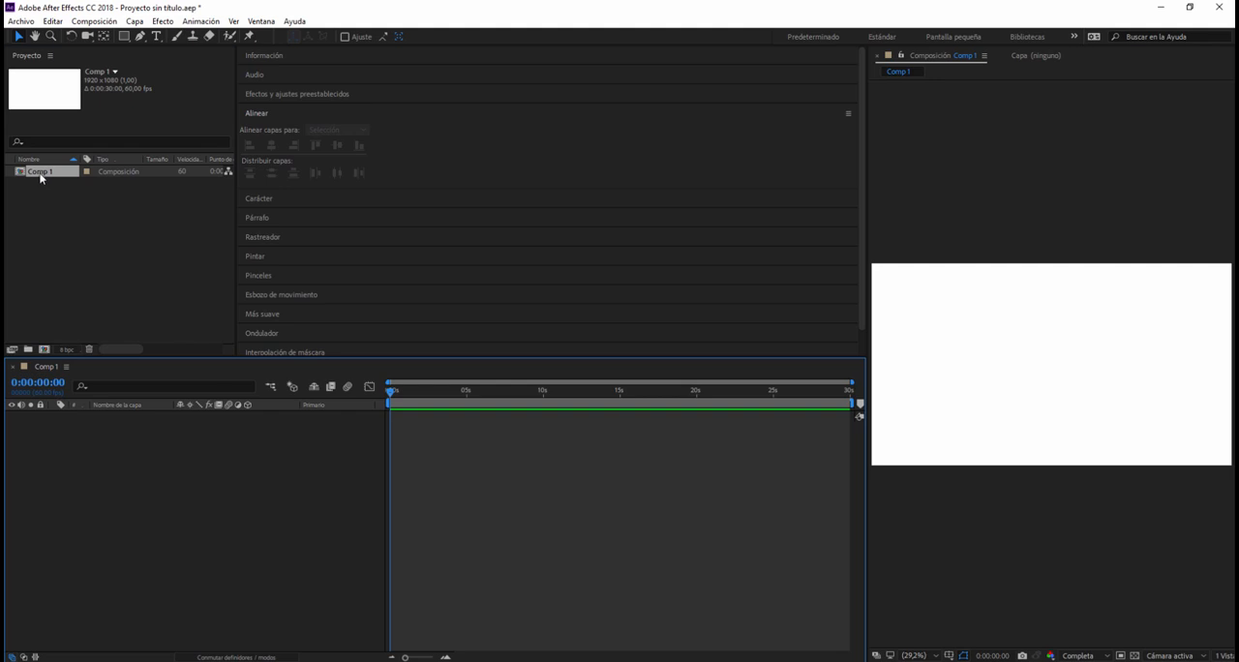
Step: Rename the composition Comp 1 as "Composicion Principal"
right_click(48, 173)
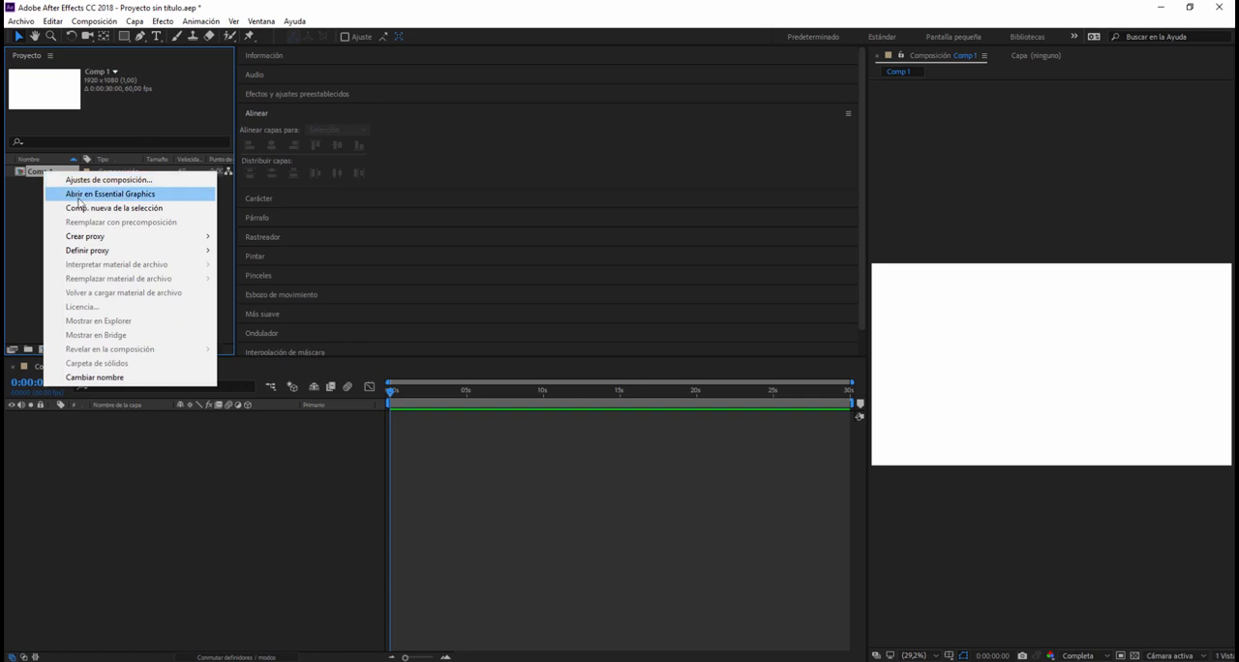
click(94, 377)
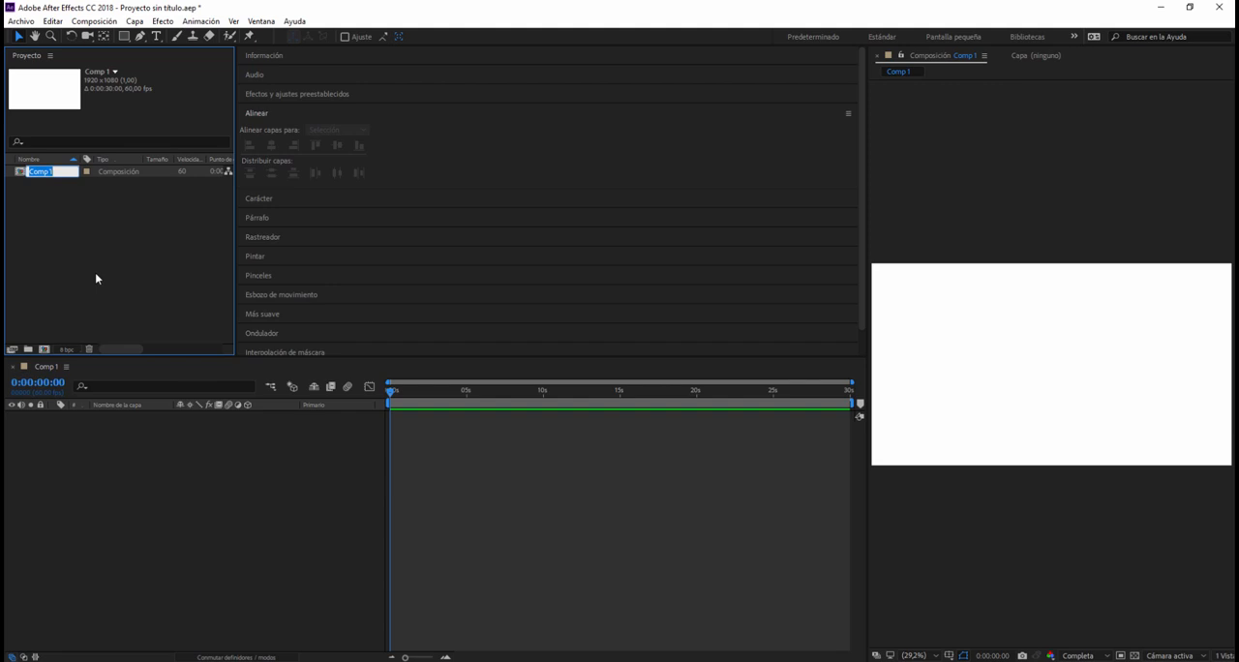
text(Cpmpo)
text(sic)
text(ion)
key(Right)
key(BackSpace)
text(o)
key(Right)
key(Right)
key(Right)
key(Right)
key(Right)
key(Right)
key(Right)
key(Right)
key(Right)
text(Princ)
text(ipa)
key(Return)
click(148, 213)
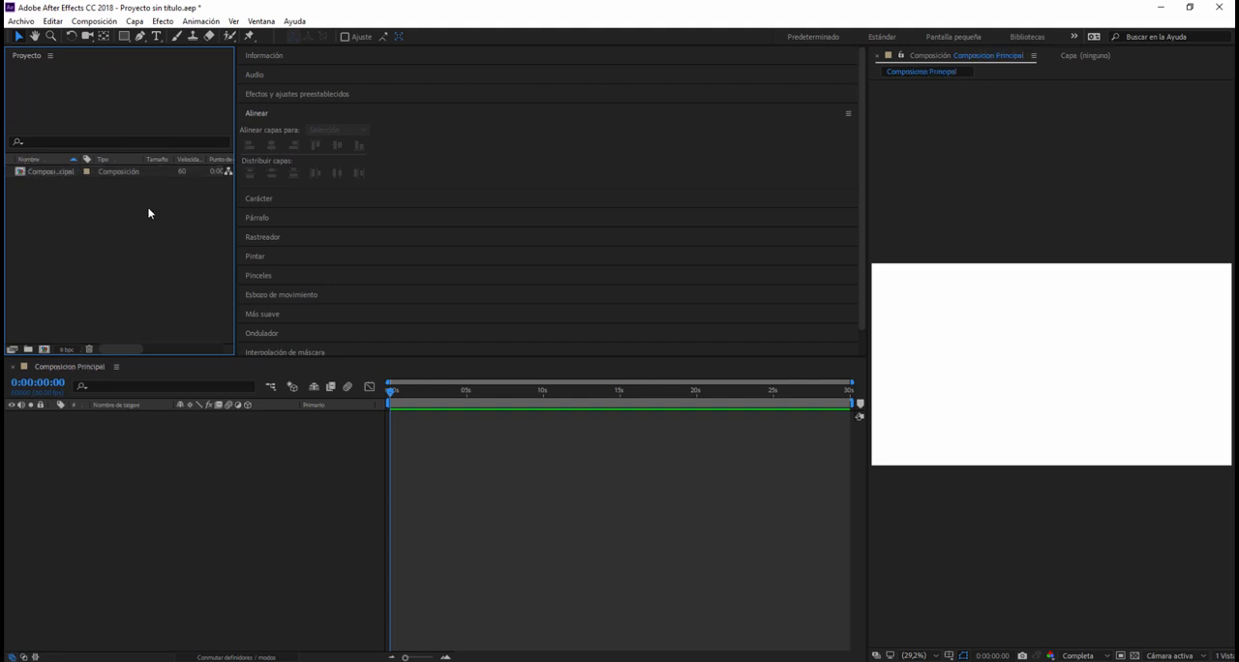
Step: Import the project file "ciclo de caminado.aep" from the clase 3 folder
double_click(98, 251)
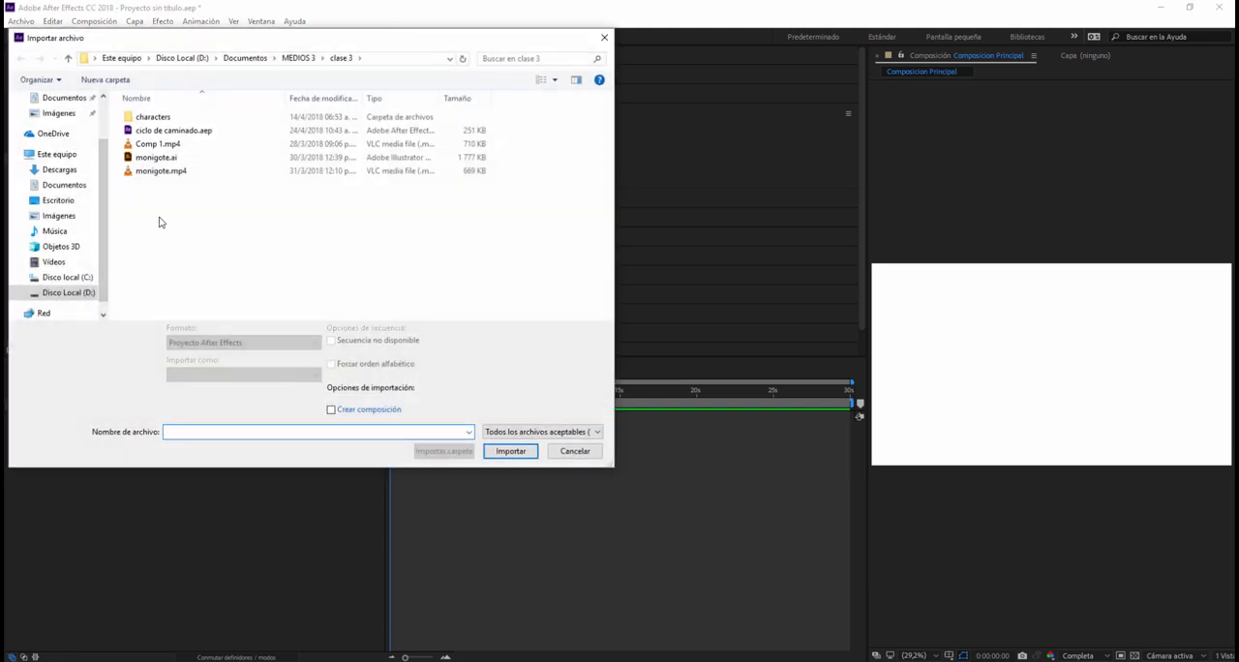
click(159, 132)
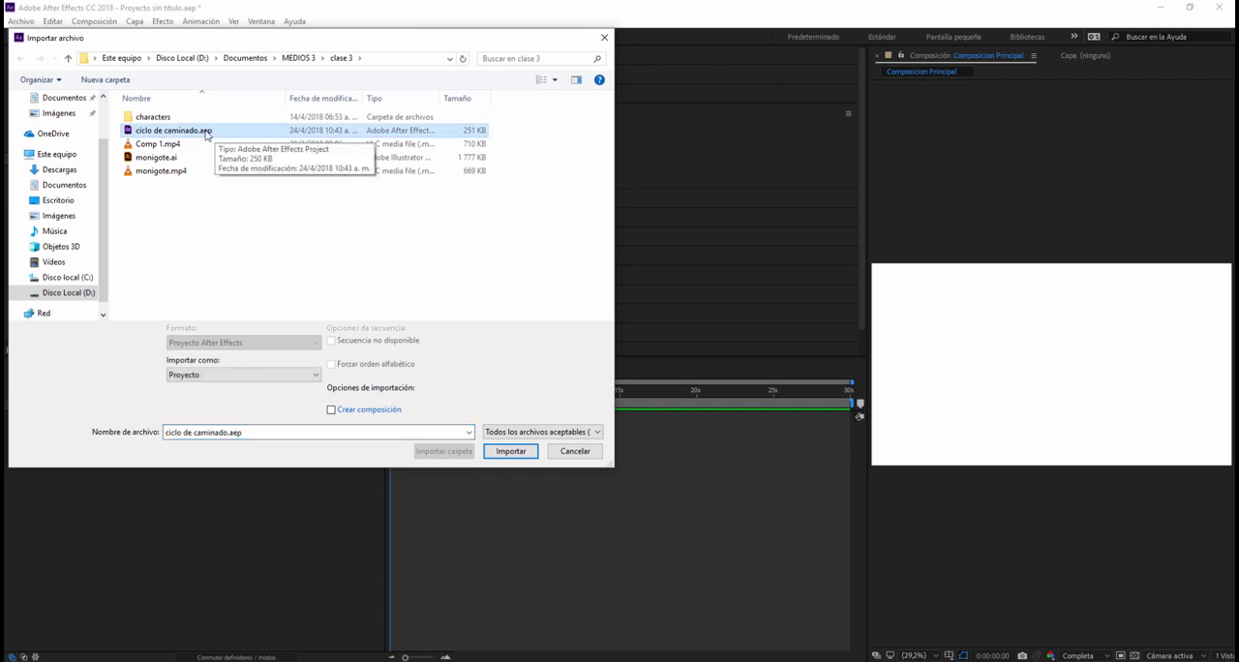
click(530, 460)
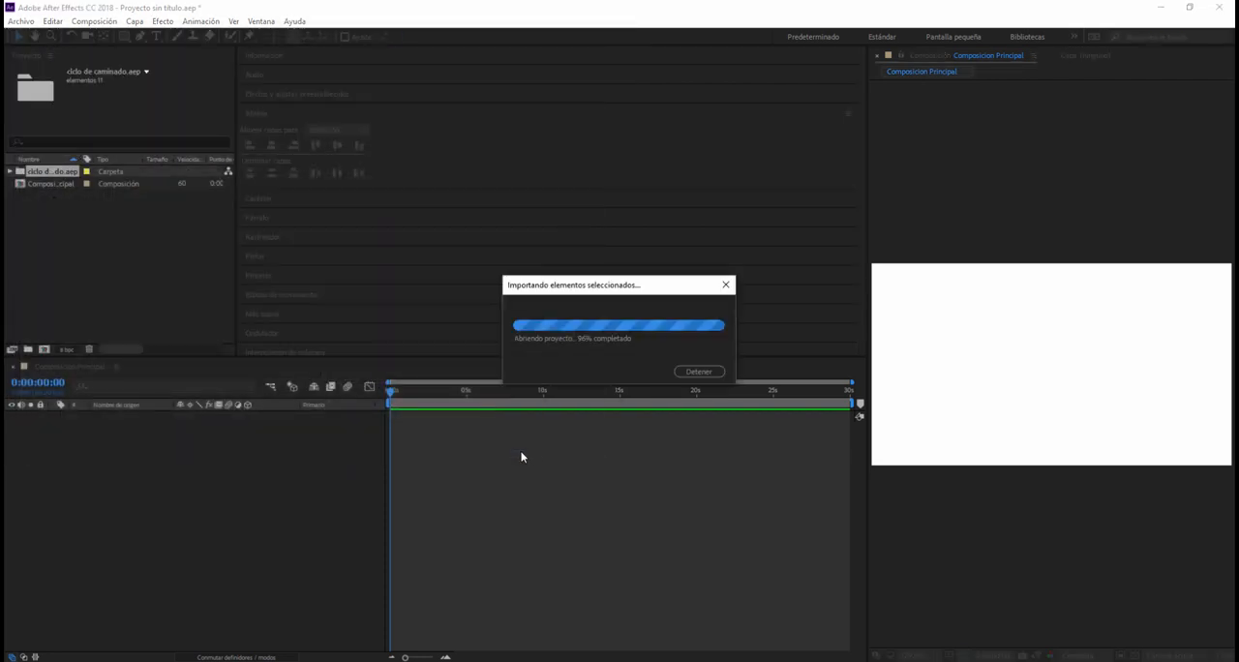
Step: Delete the Comp 1 composition from the imported "ciclo de caminado.aep" folder
click(9, 172)
click(53, 184)
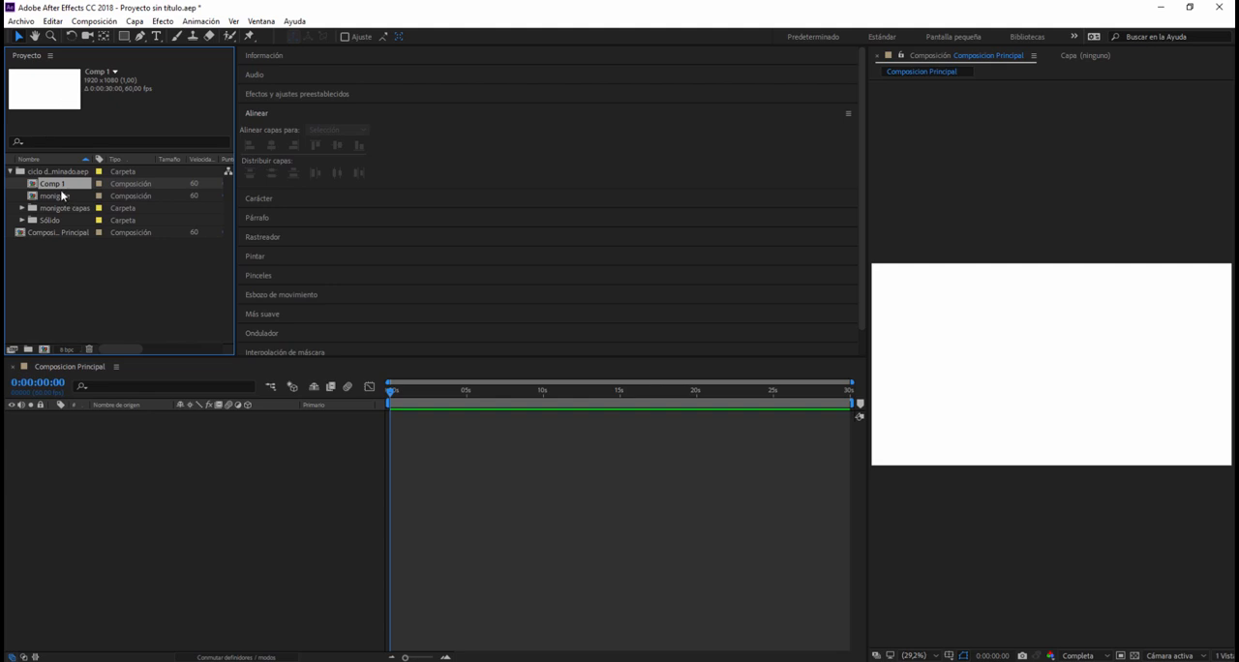
key(Delete)
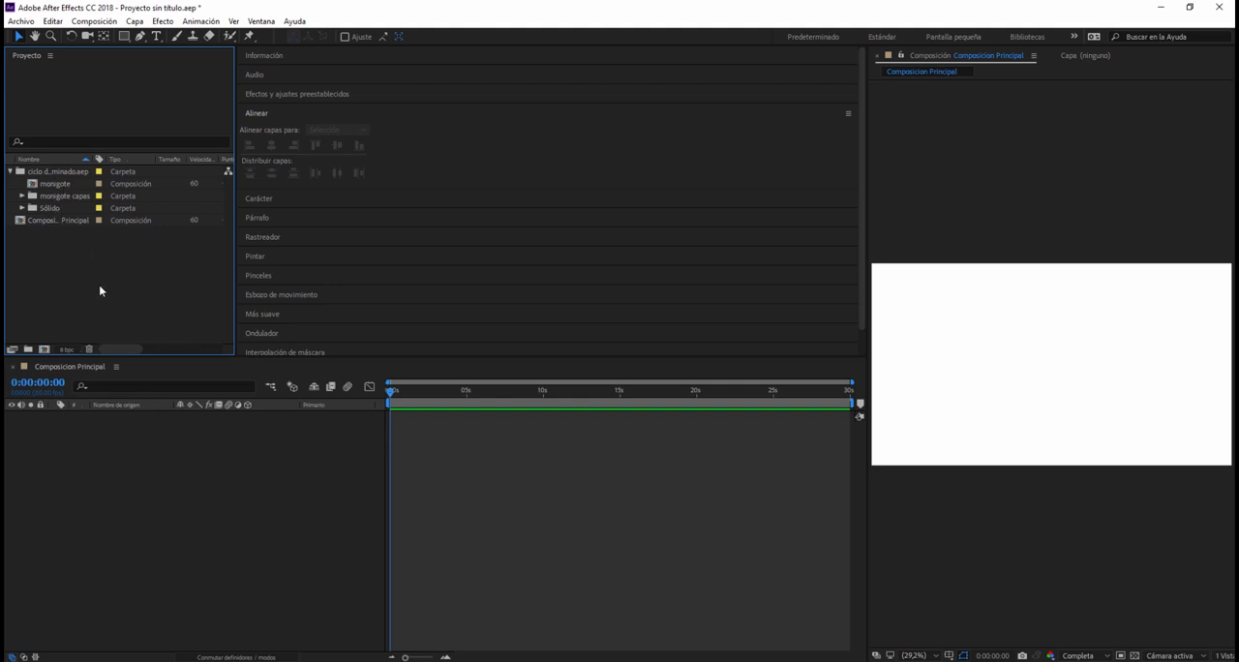
Step: Check the contents of the monigote capas and Sólido folders, and add the monigote composition as a layer in Composicion Principal
click(60, 185)
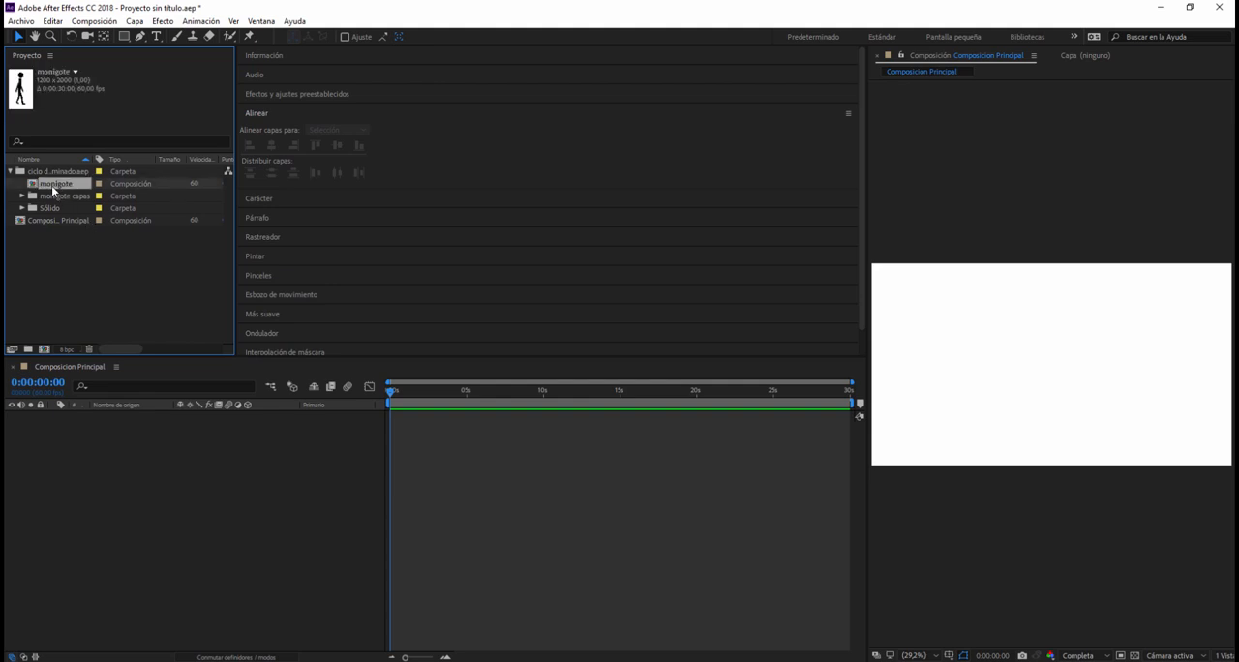
click(64, 197)
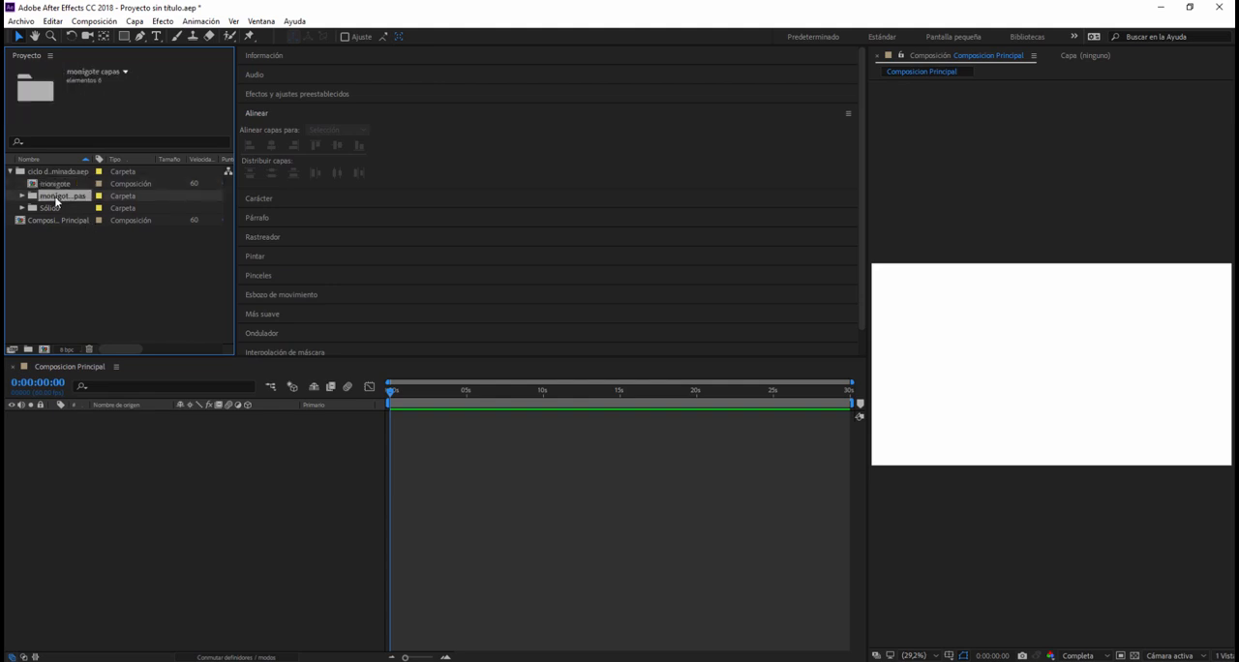
click(22, 197)
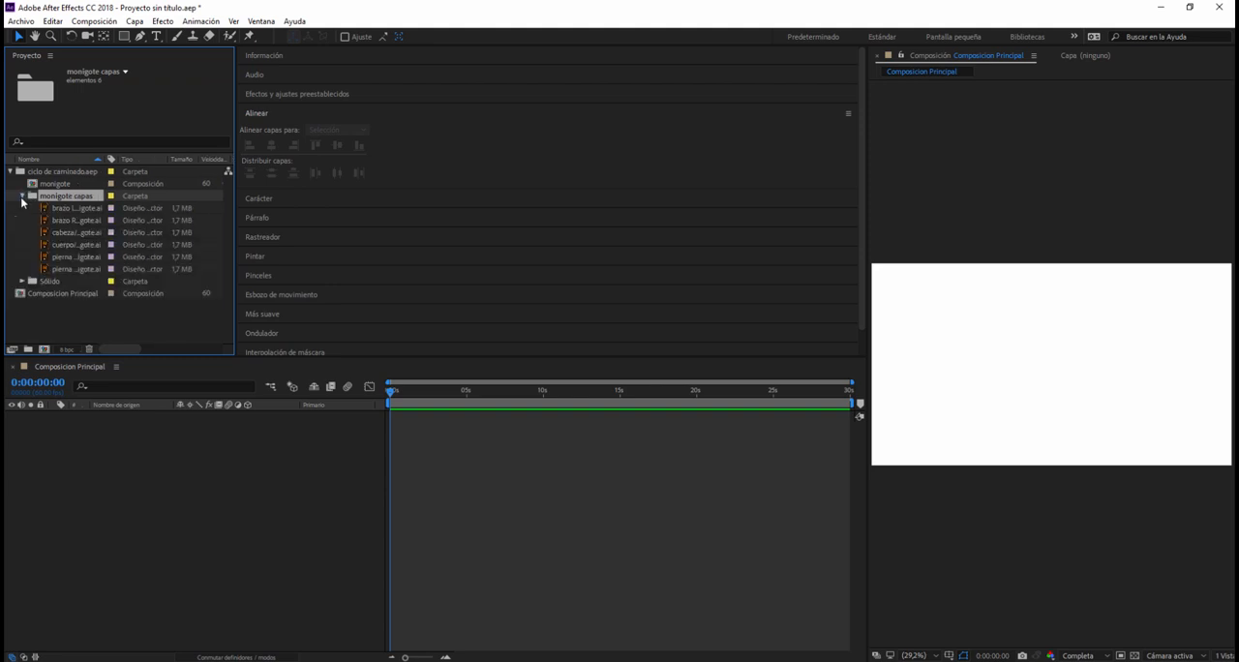
click(21, 197)
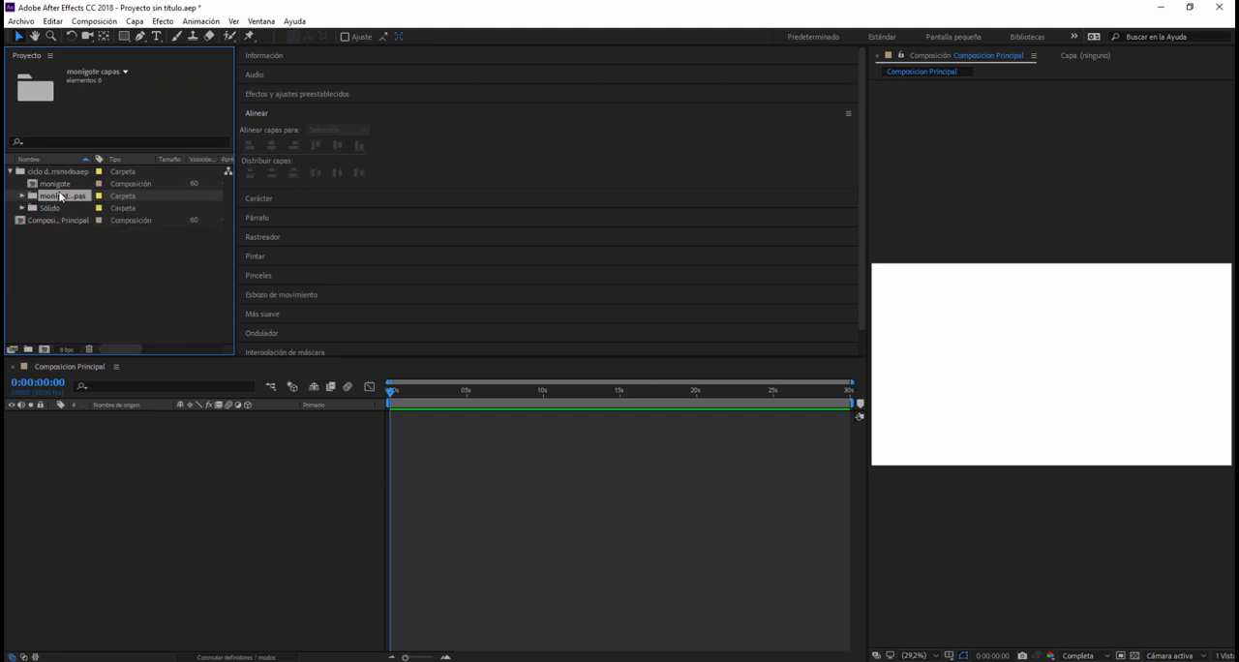
click(22, 208)
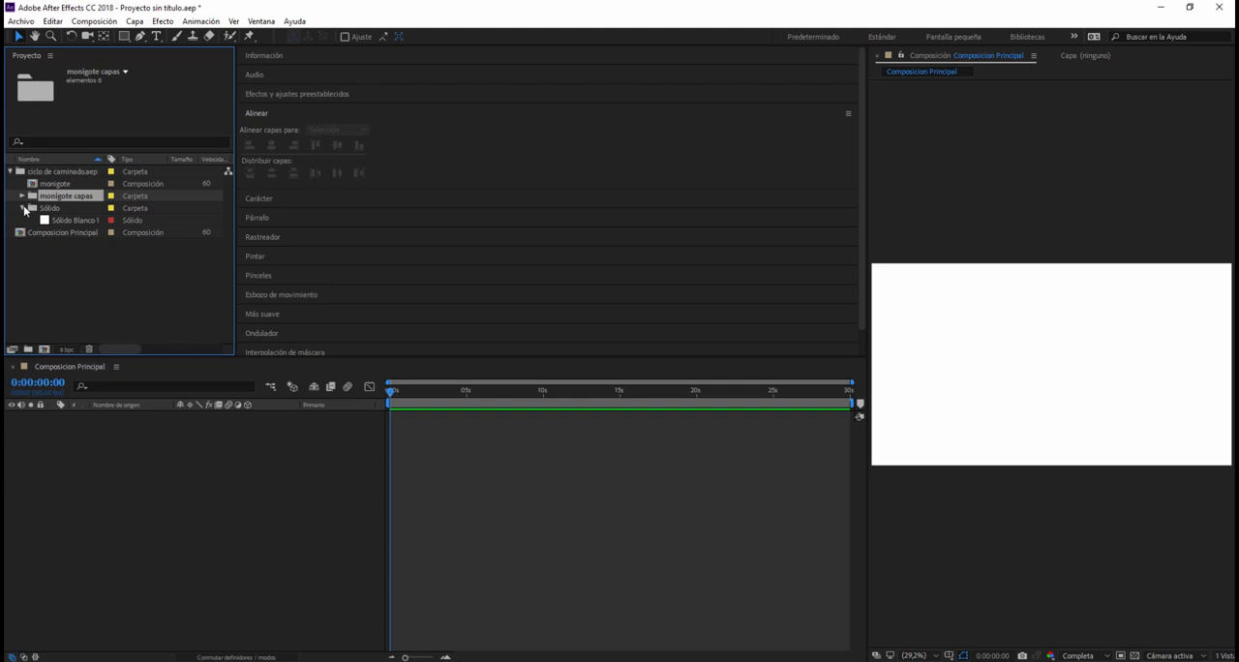
click(23, 210)
click(58, 184)
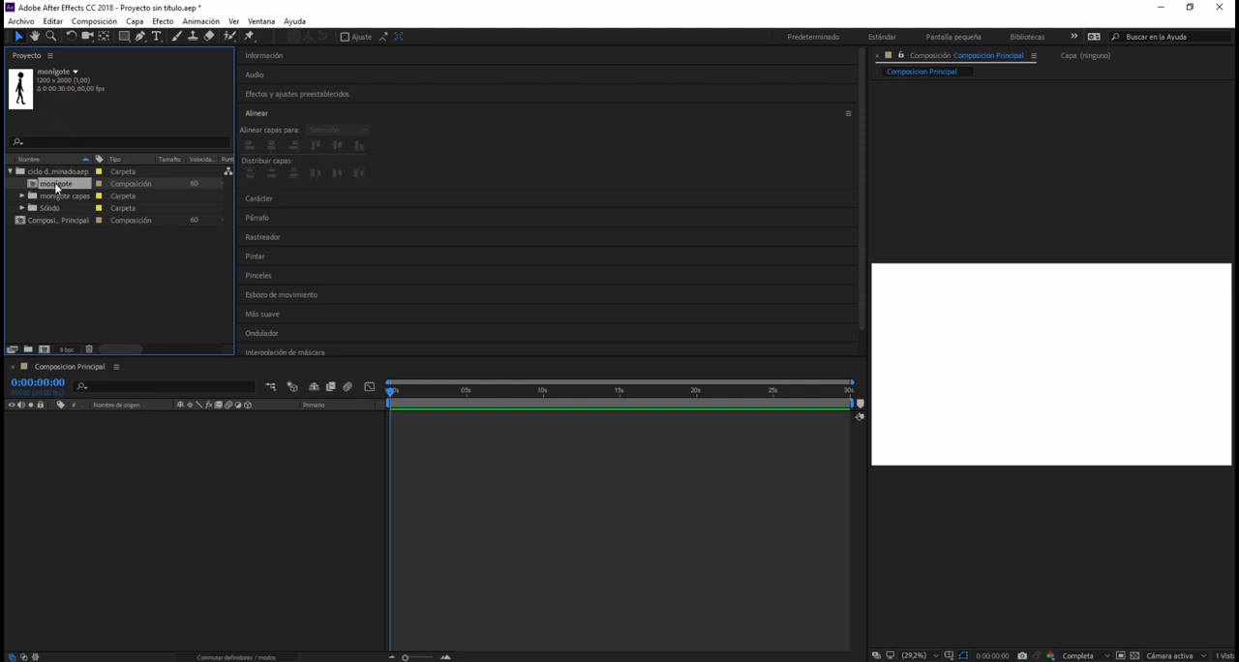
drag(56, 187, 98, 436)
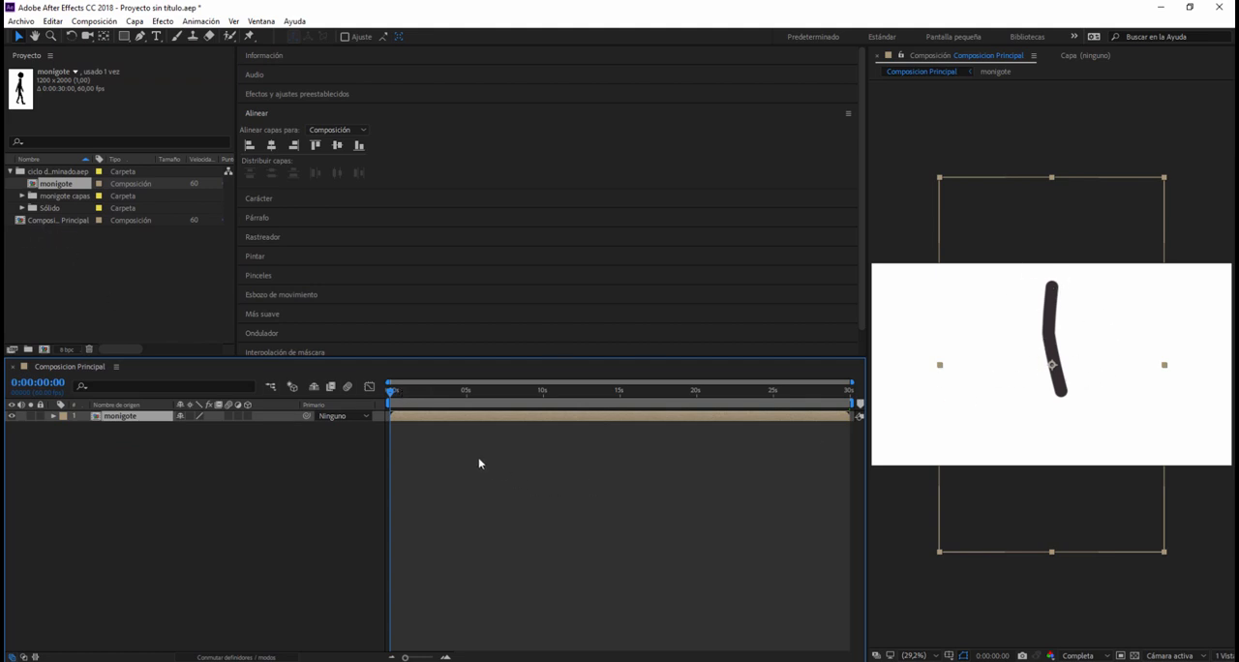
Step: Open the nested monigote composition and preview its walk cycle
double_click(132, 418)
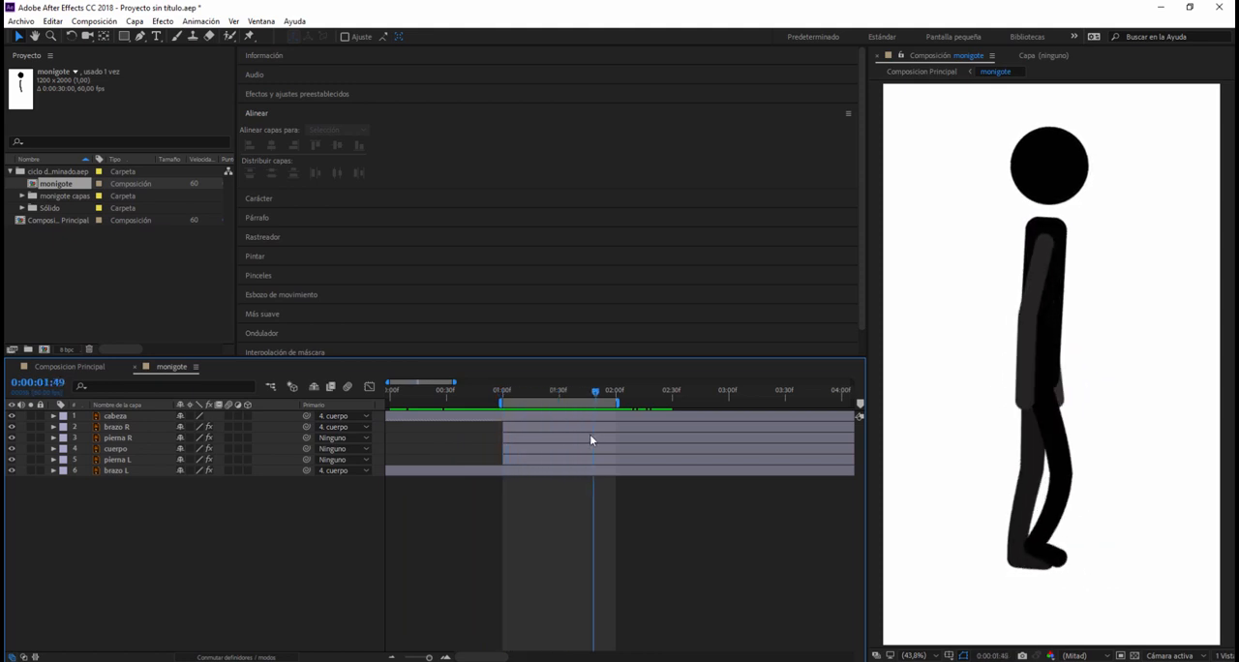
key(space)
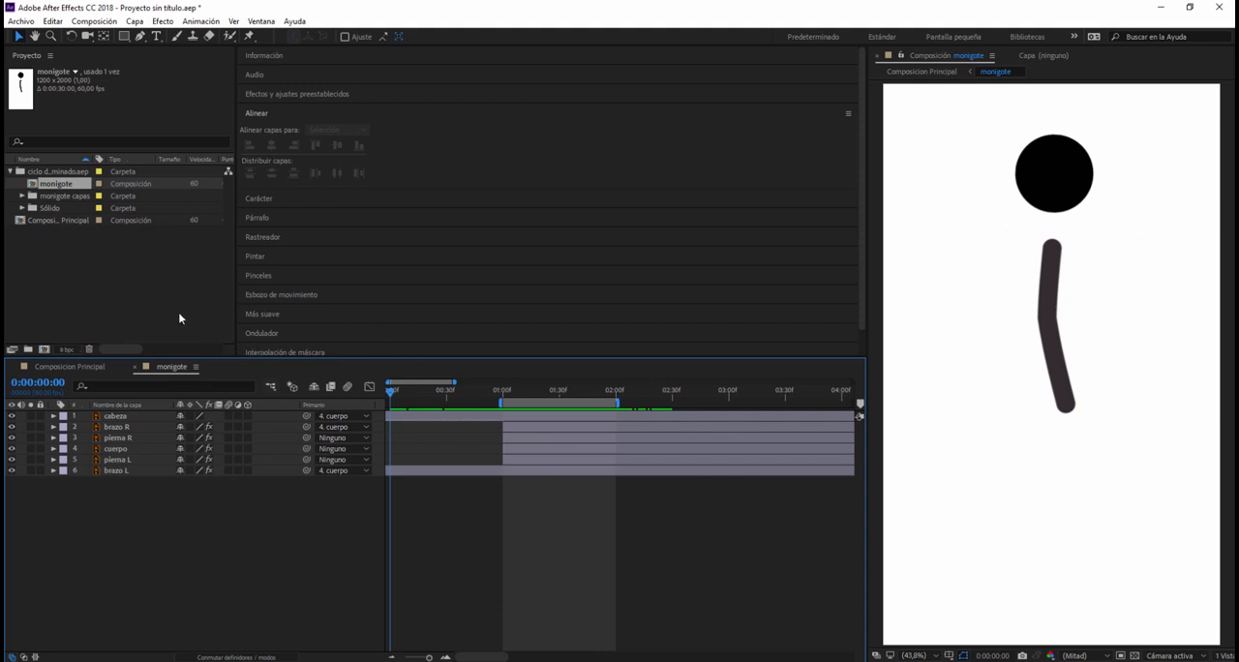
Step: Return to Composicion Principal and scale the monigote layer down to fit inside the frame
double_click(76, 221)
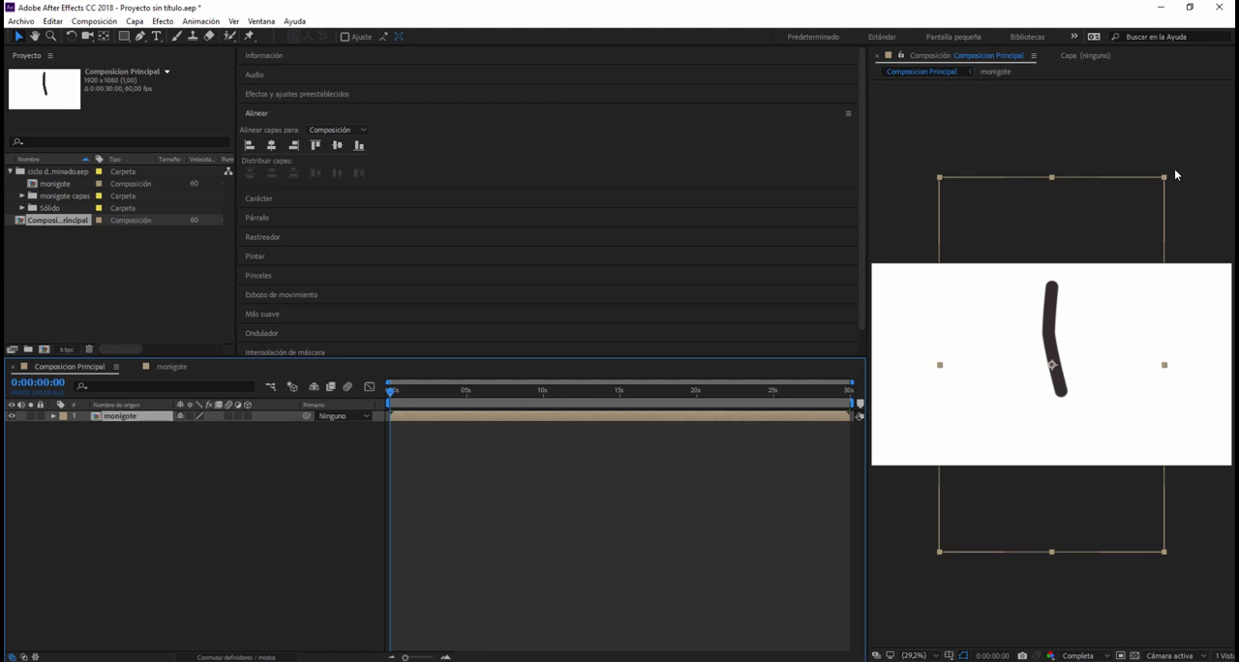
drag(1165, 177, 1102, 282)
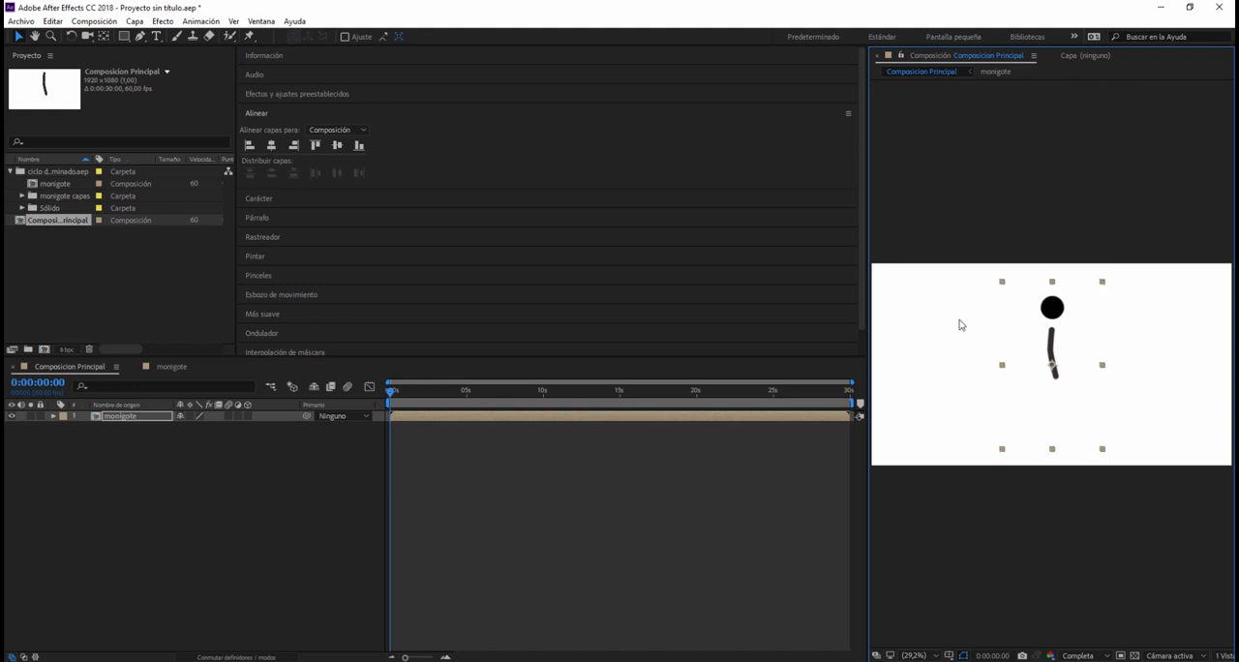
click(1050, 523)
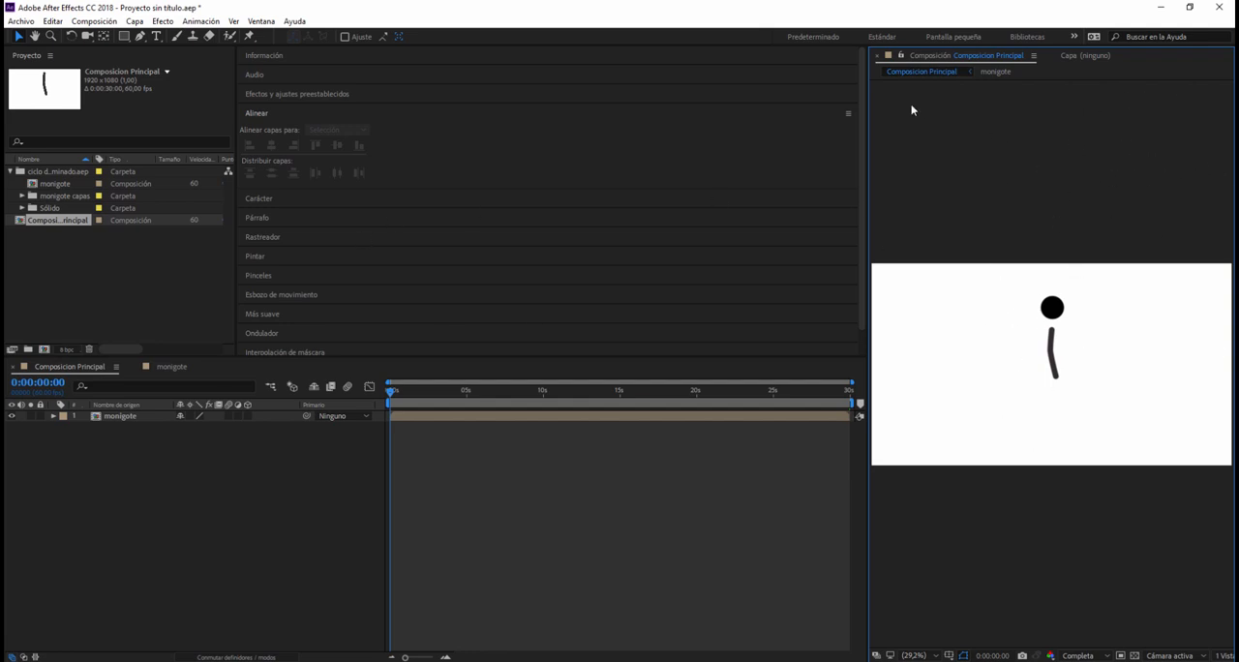
Step: Reset the "Todos los paneles" workspace to its saved layout
click(256, 21)
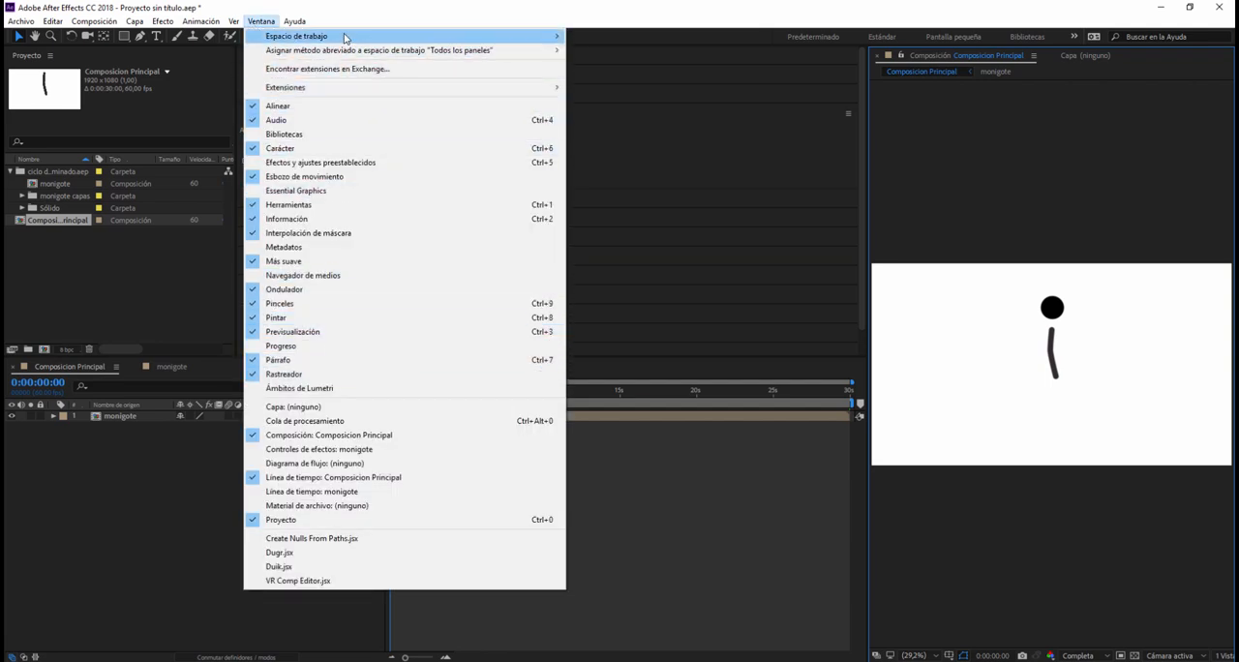
mouse_move(345, 36)
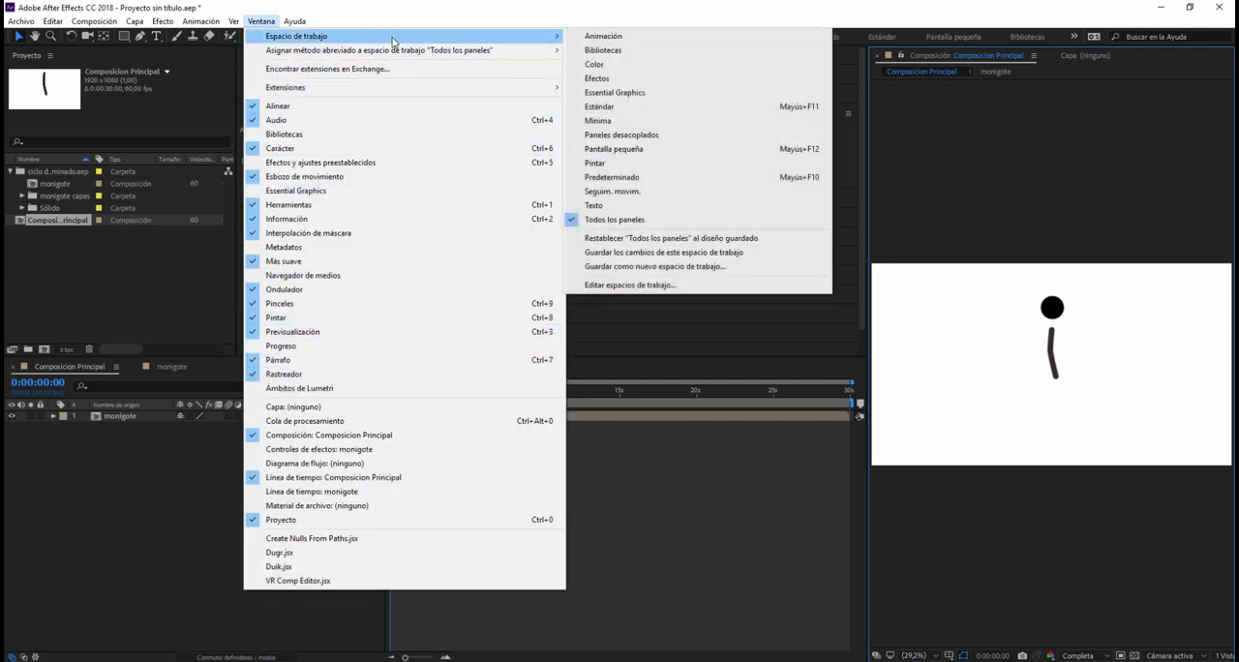
click(641, 239)
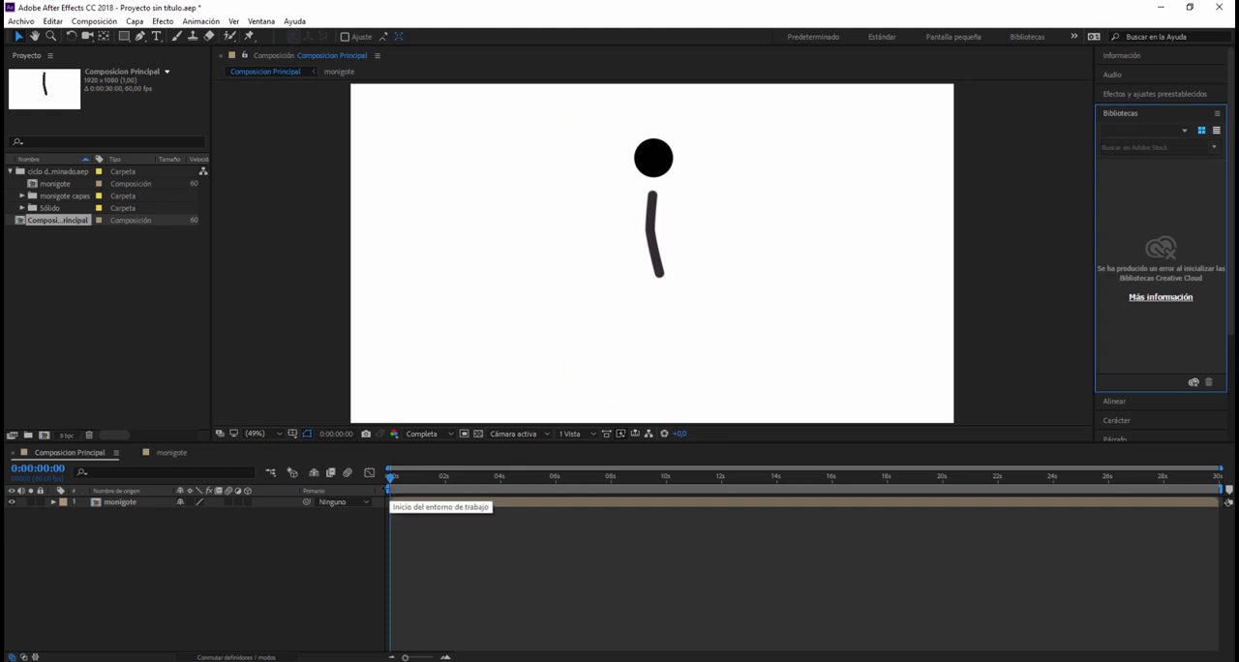
Step: Move the start of Composicion Principal's work area to the 1-second mark
click(390, 491)
drag(390, 491, 412, 491)
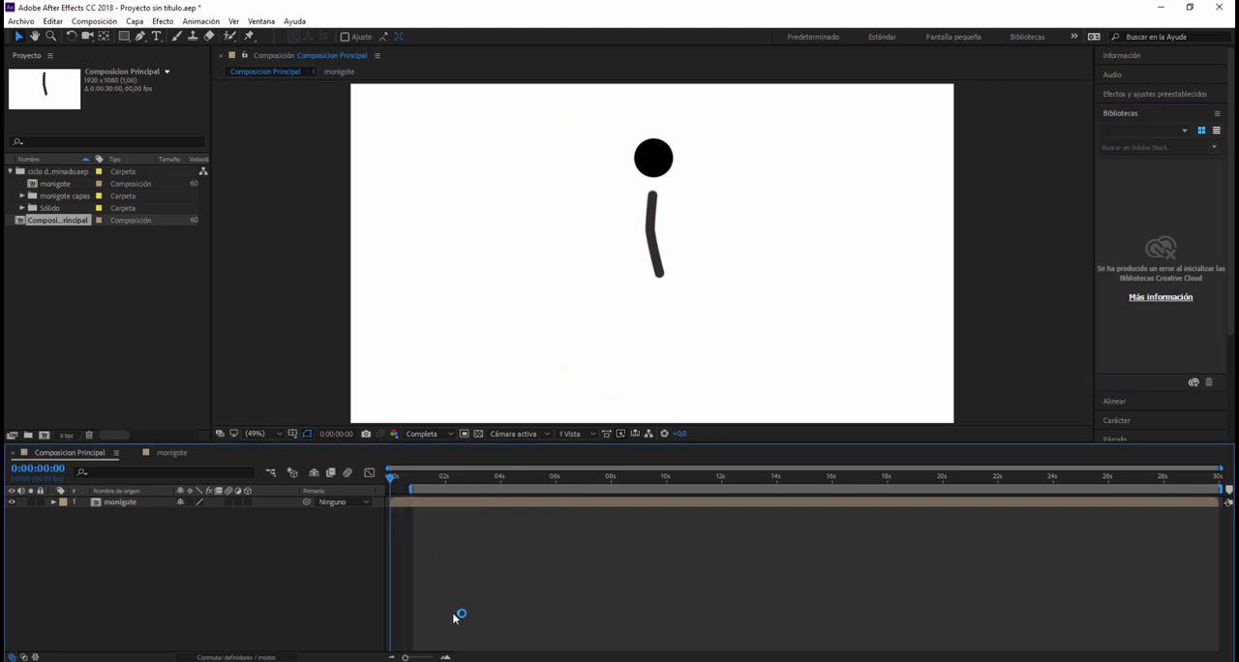
click(446, 658)
click(446, 658)
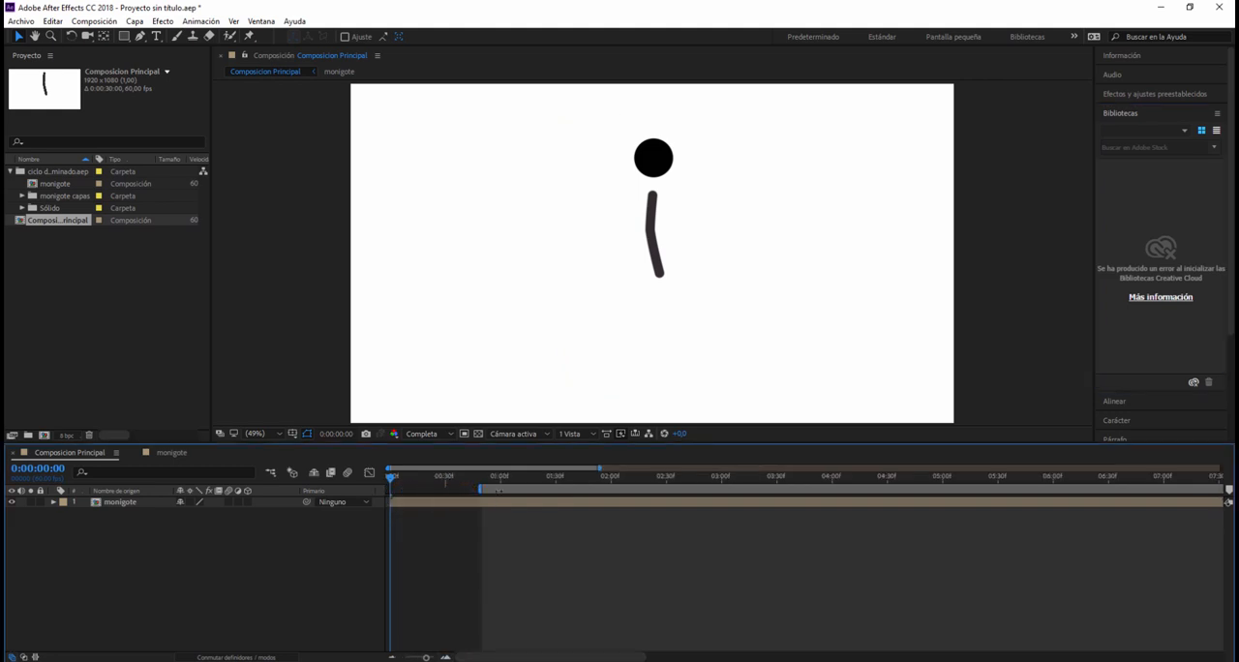
drag(482, 491, 498, 491)
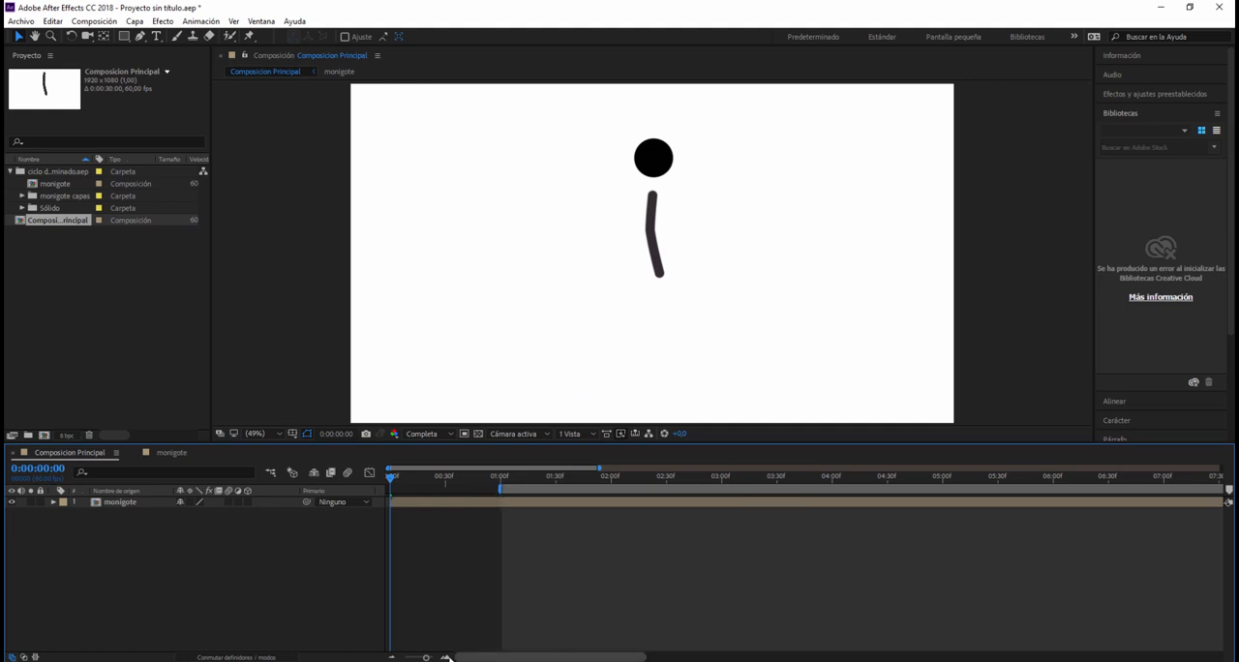
Step: Preview Composicion Principal from its start, and scrub the monigote's walk between the 1- and 2-second marks
drag(427, 658, 413, 658)
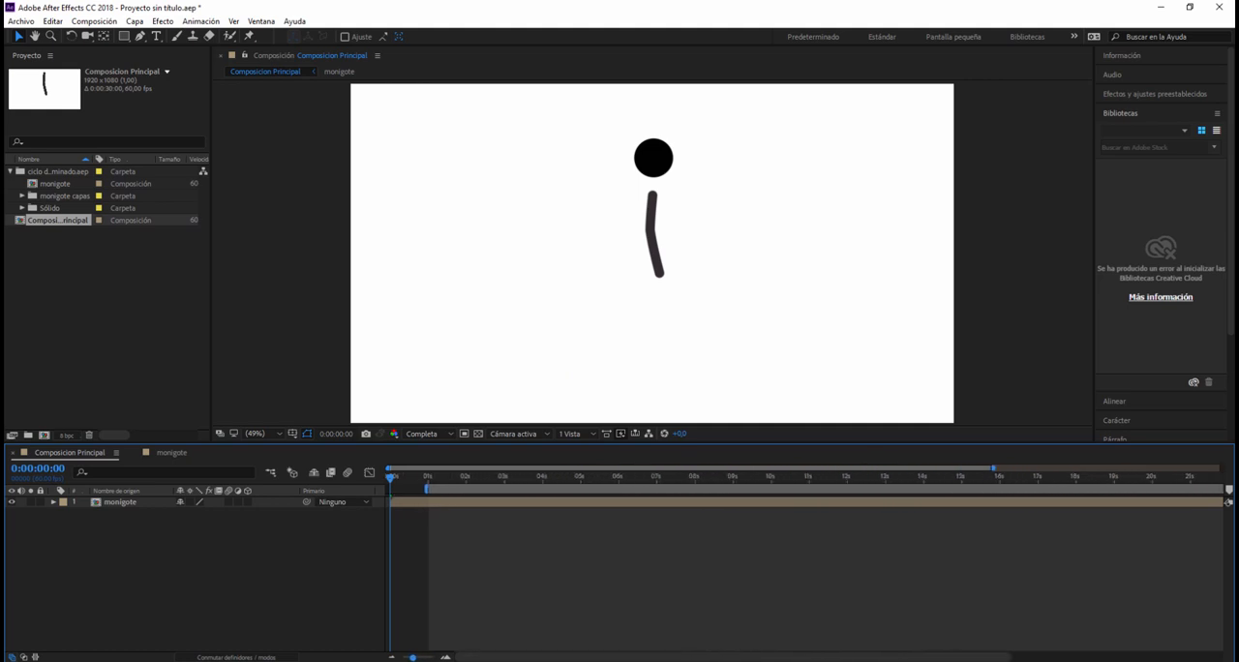
key(space)
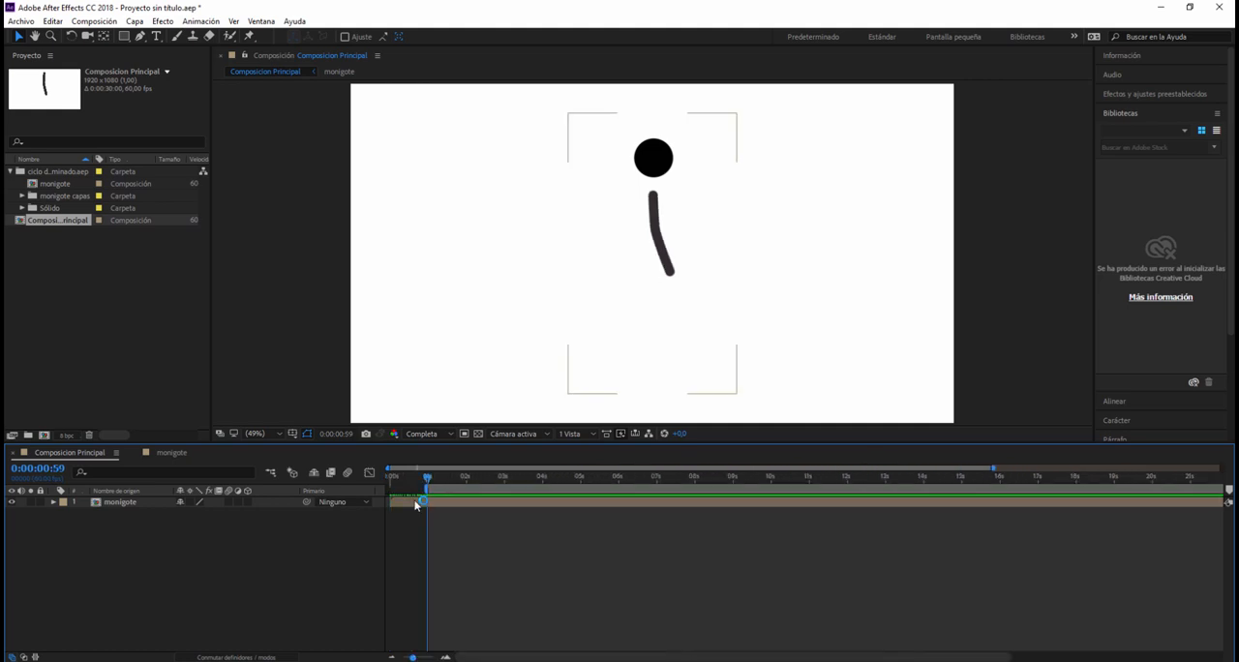
click(423, 599)
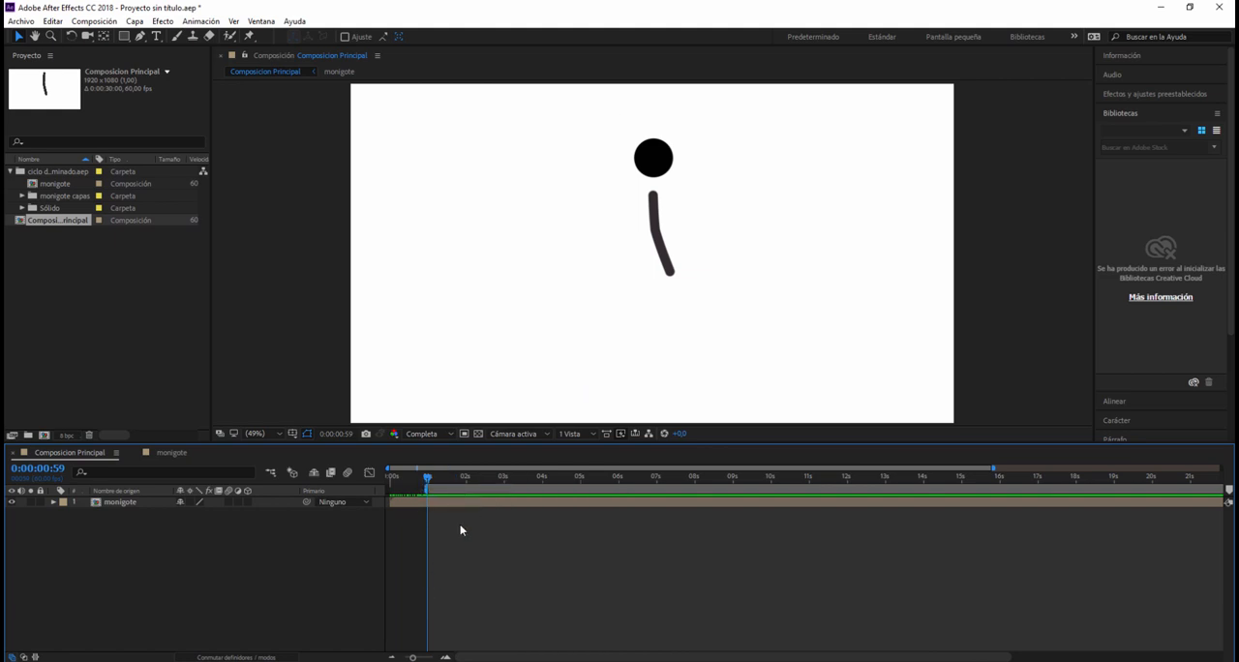
drag(429, 473, 428, 476)
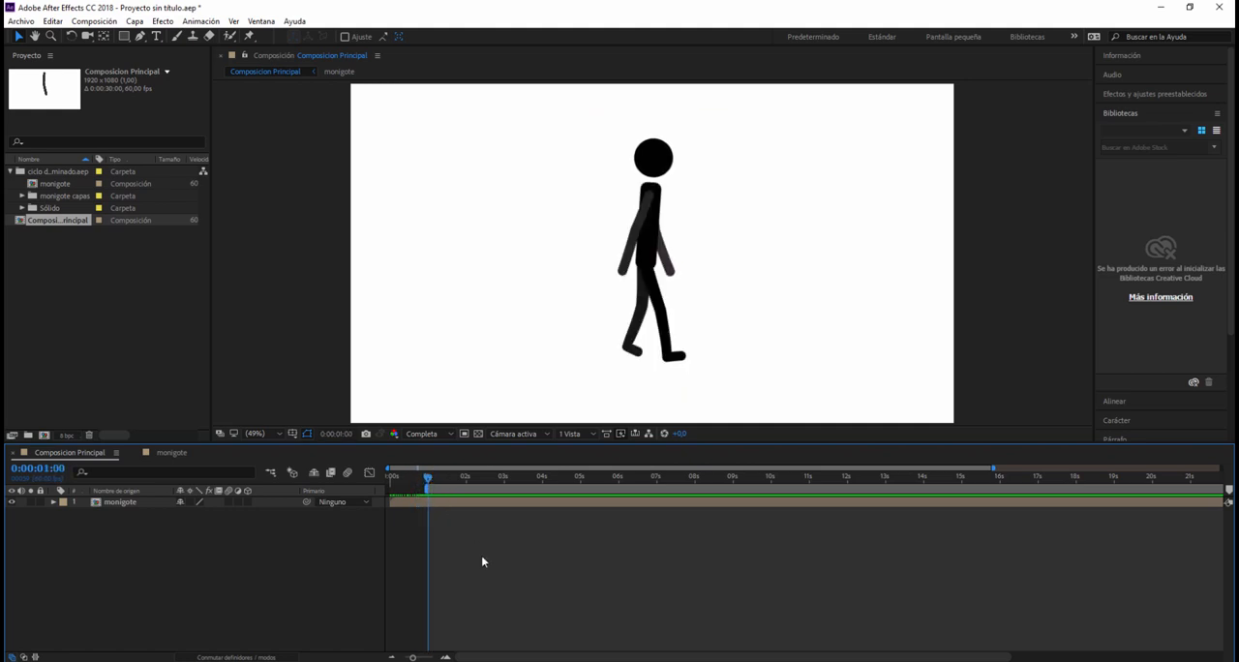
key(space)
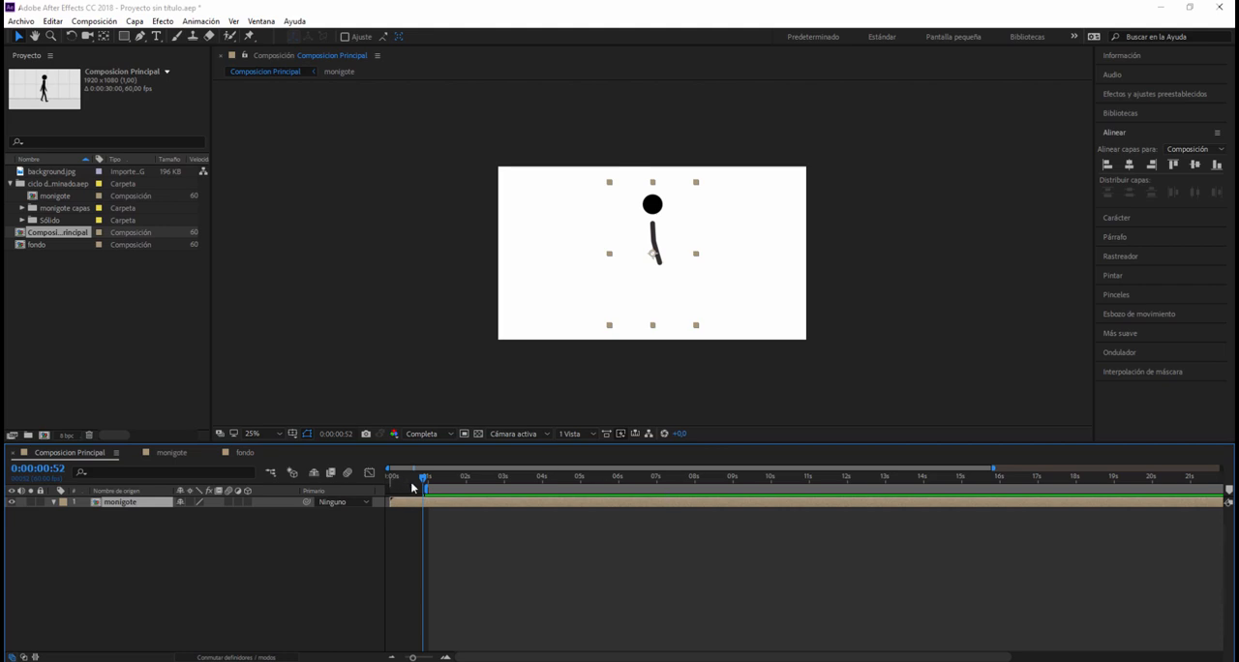
drag(425, 478, 460, 505)
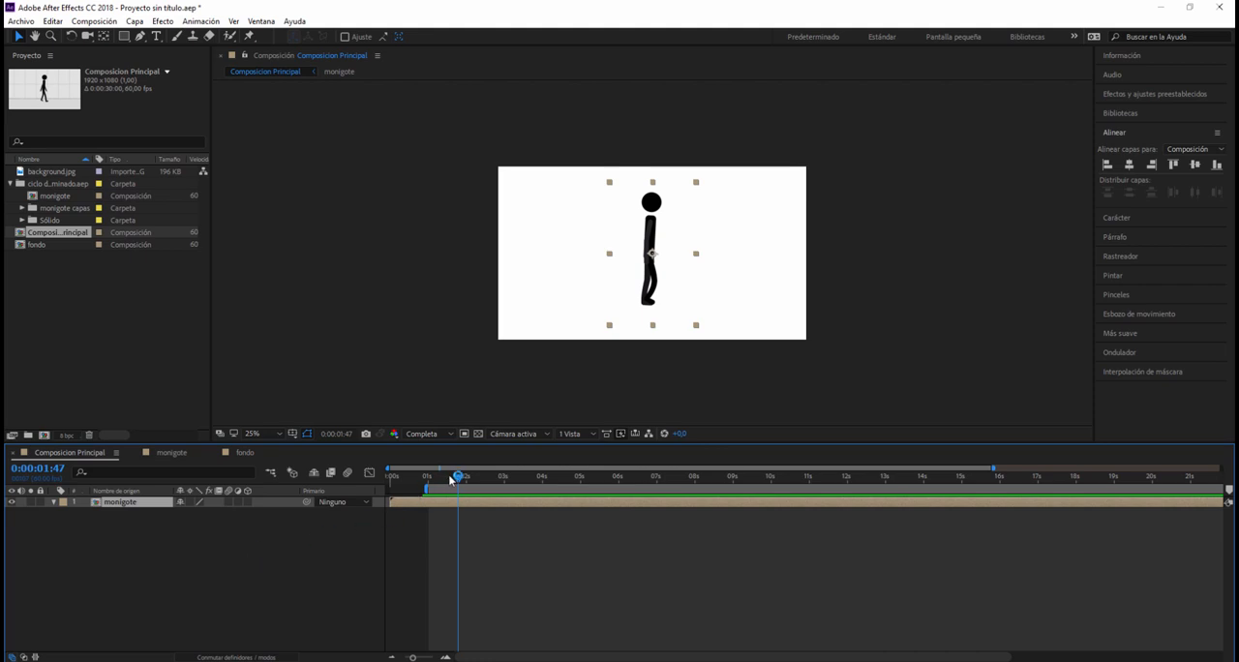
drag(458, 482, 445, 484)
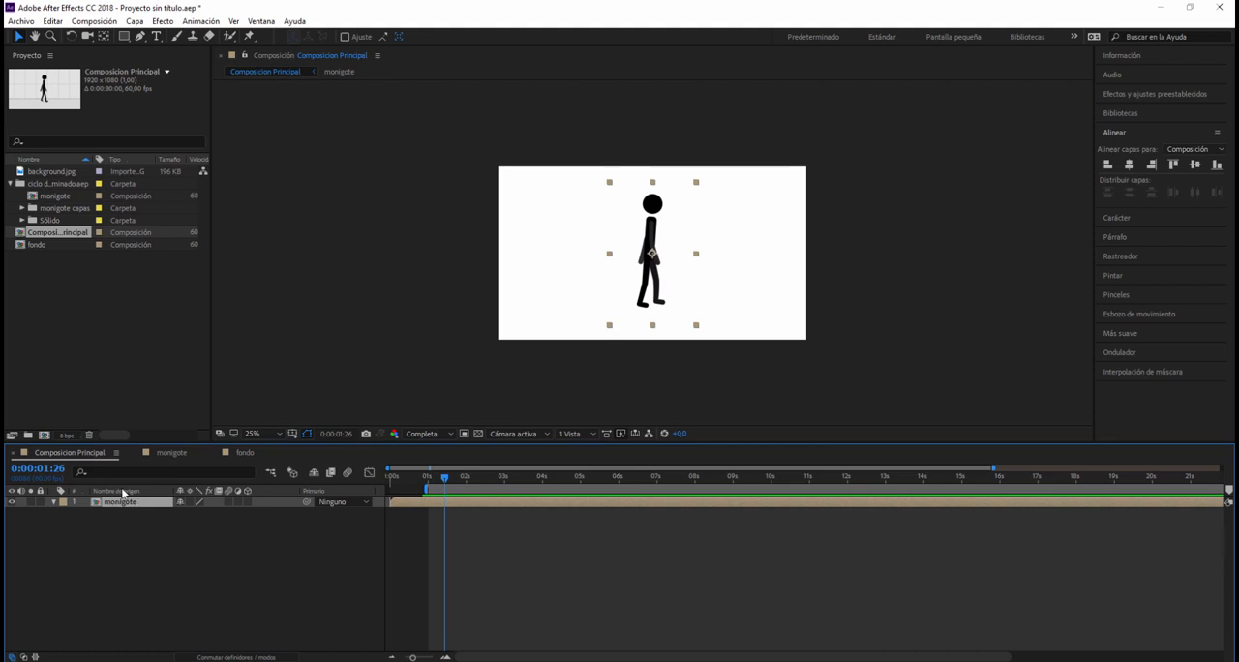
mouse_move(449, 483)
mouse_down()
mouse_move(462, 489)
mouse_move(430, 497)
mouse_up()
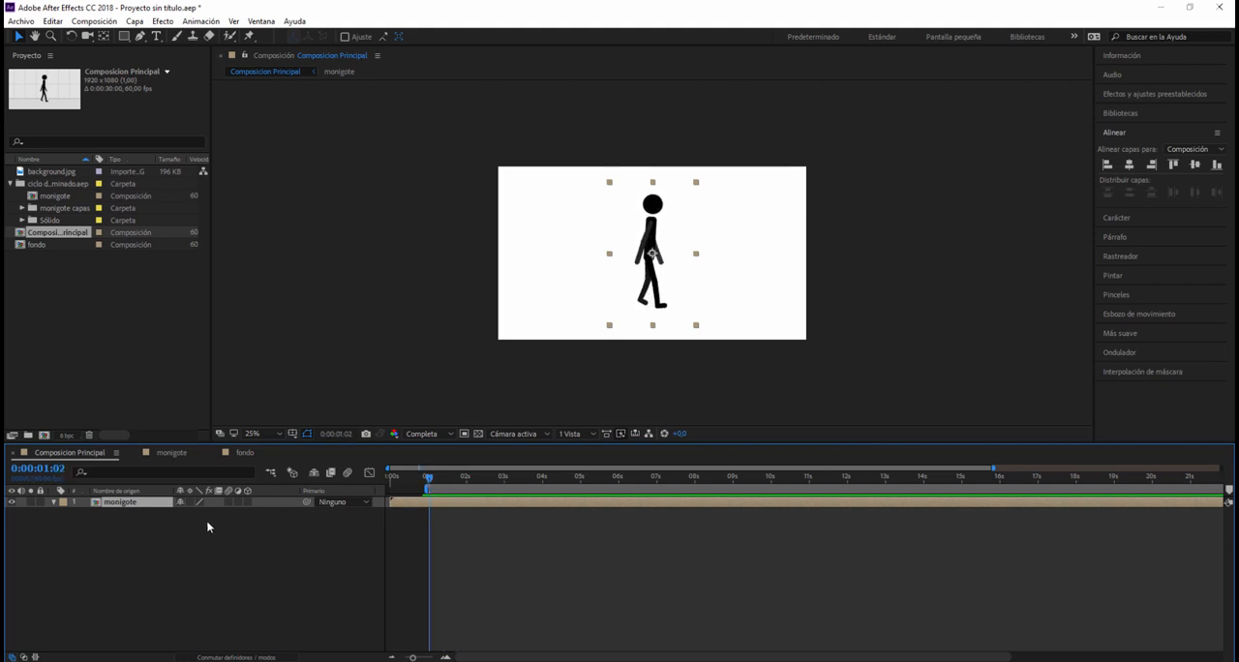
Step: Enable time remapping on the monigote layer and check its keyframes at both ends of the layer
right_click(117, 502)
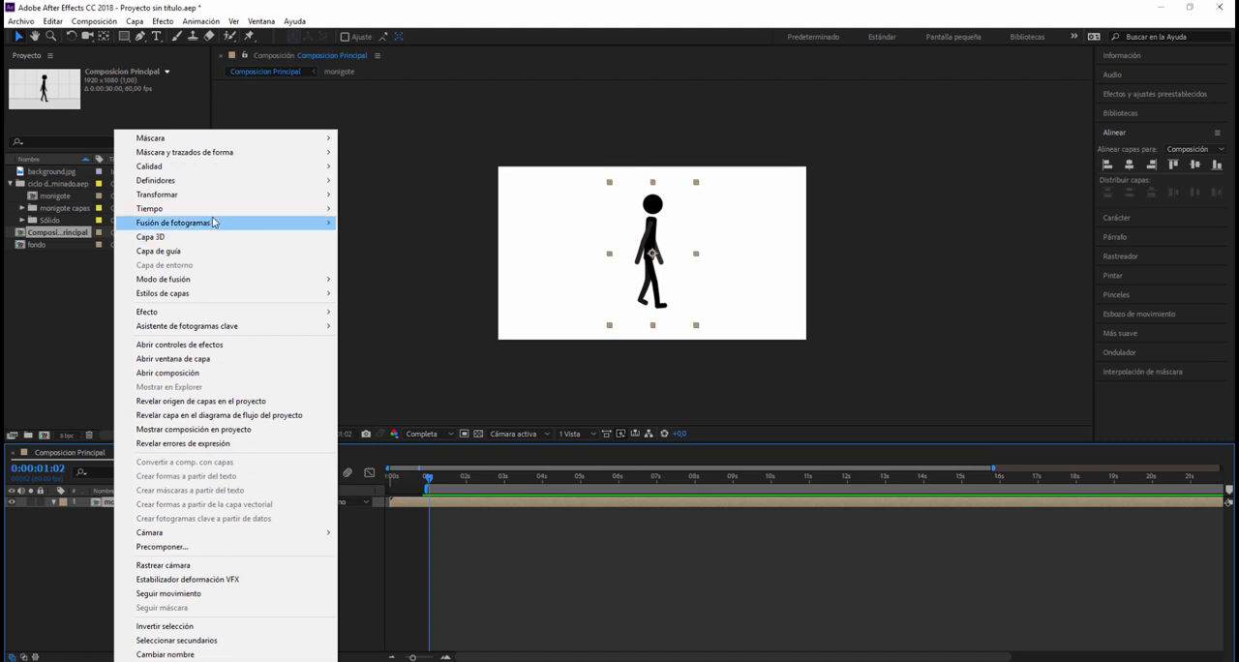
mouse_move(213, 210)
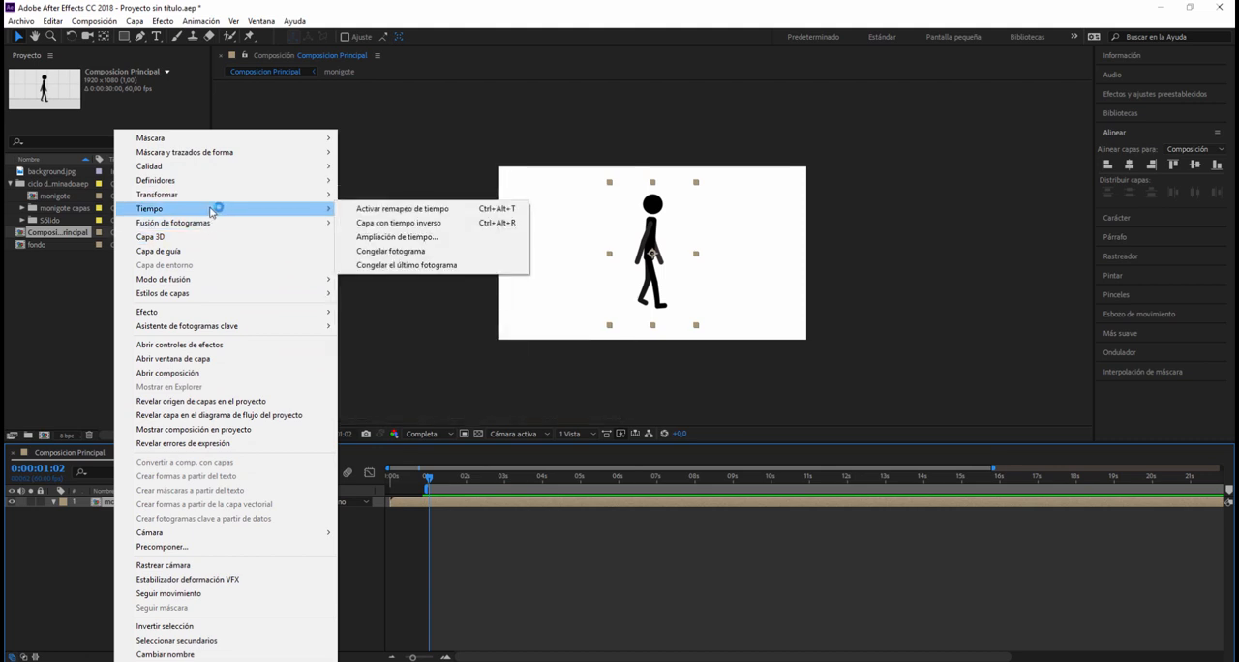
click(404, 209)
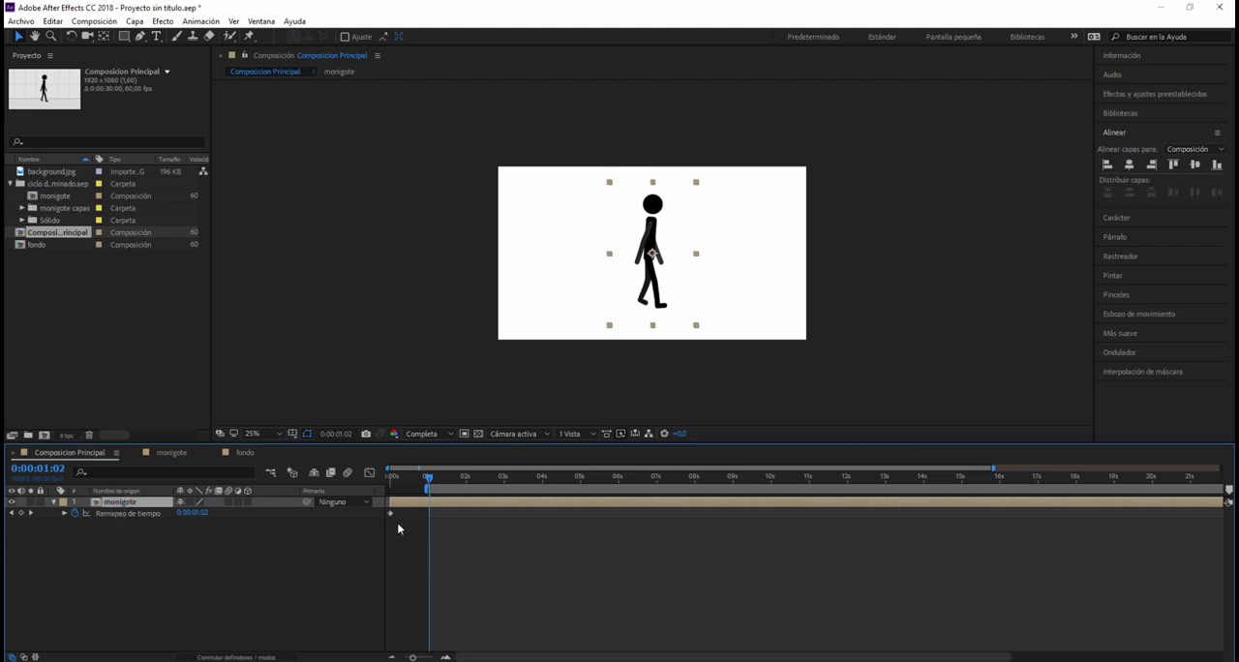
drag(531, 654, 823, 659)
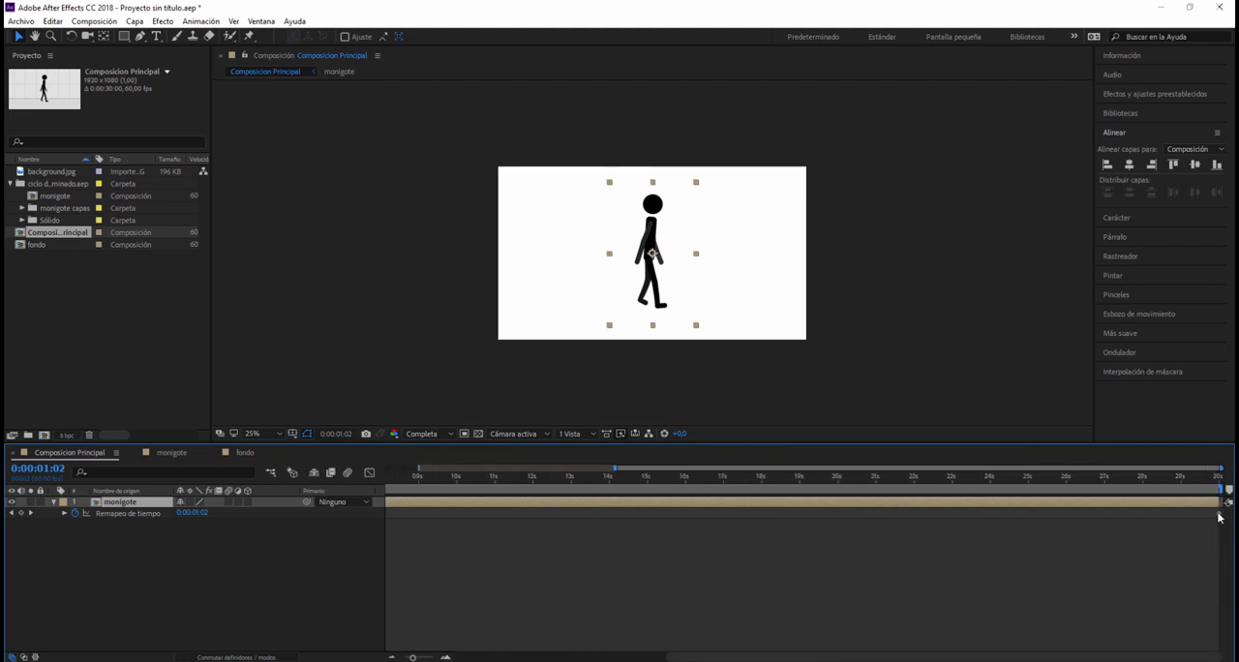
drag(803, 657, 579, 657)
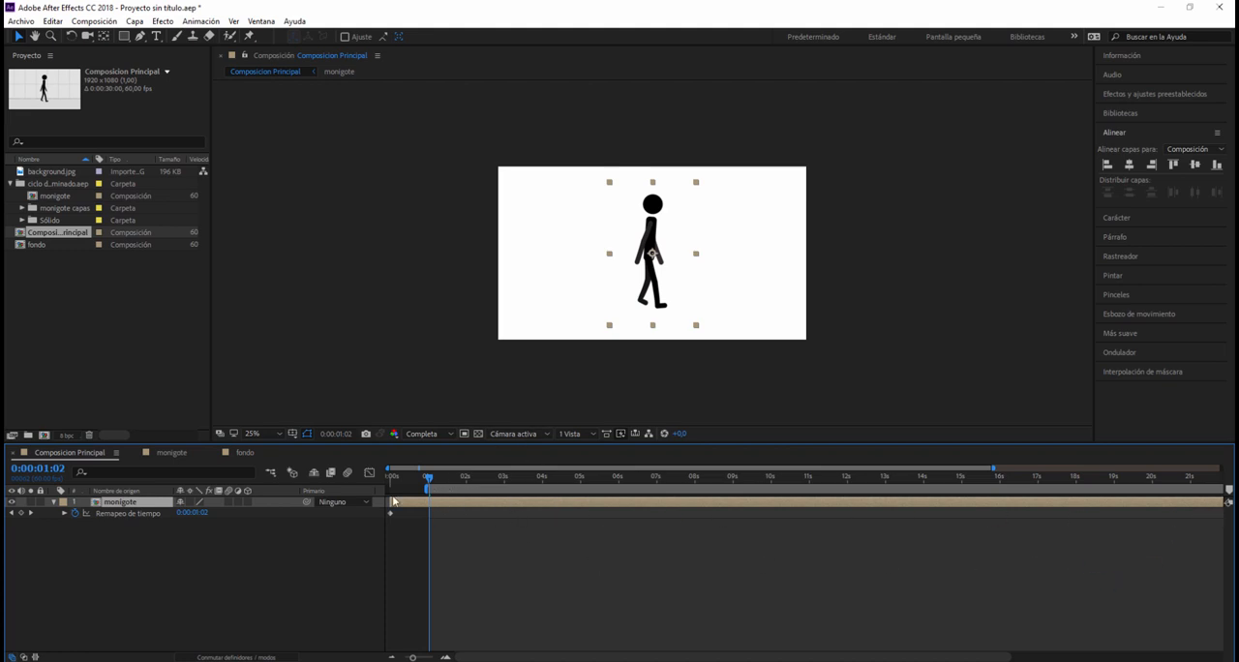
Step: Add time-remap keyframes to the monigote layer at 0:00:01:00 and 0:00:02:00
click(56, 473)
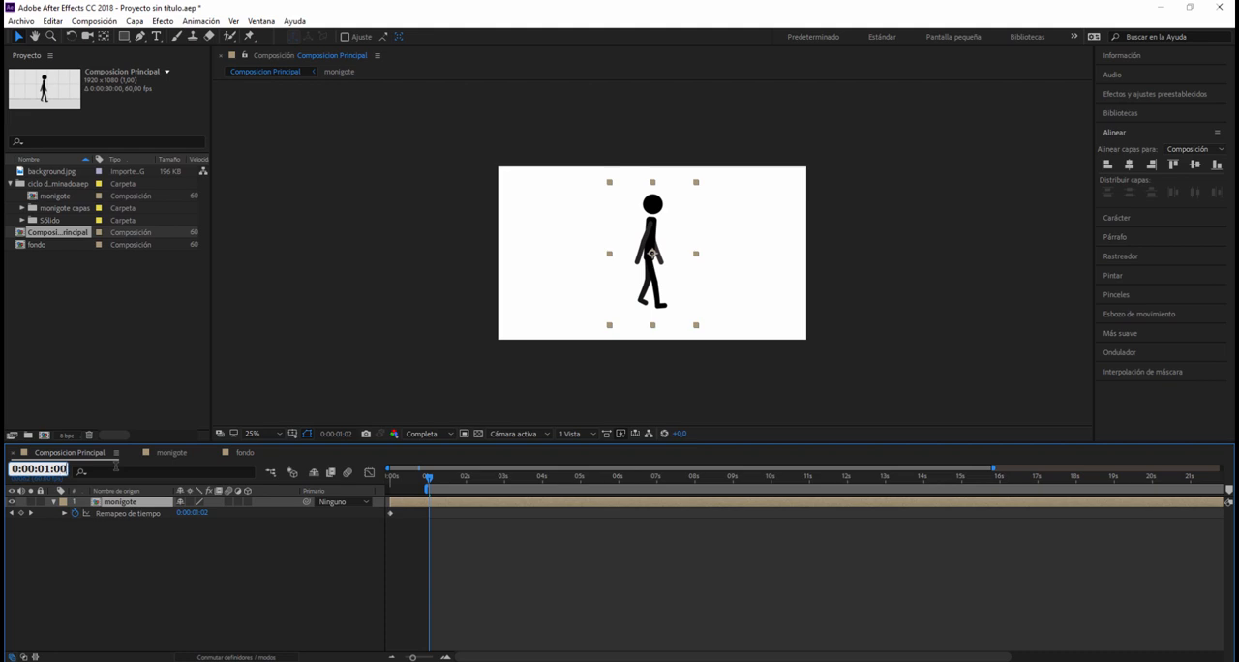
key(Return)
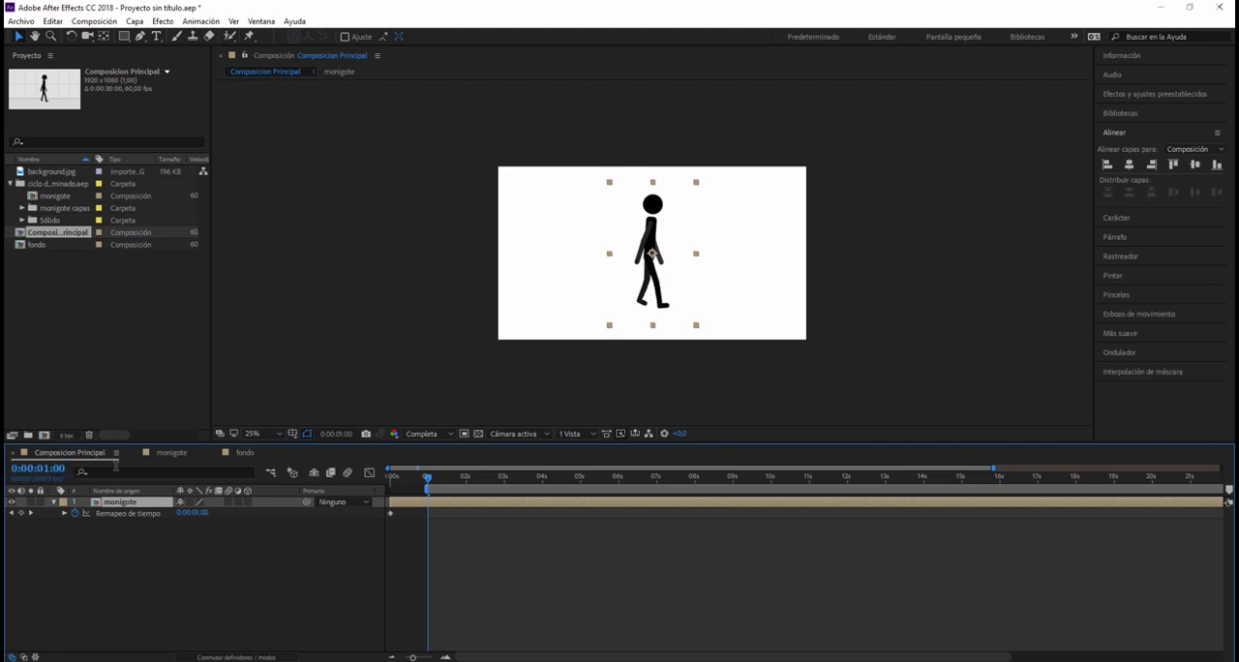
click(20, 513)
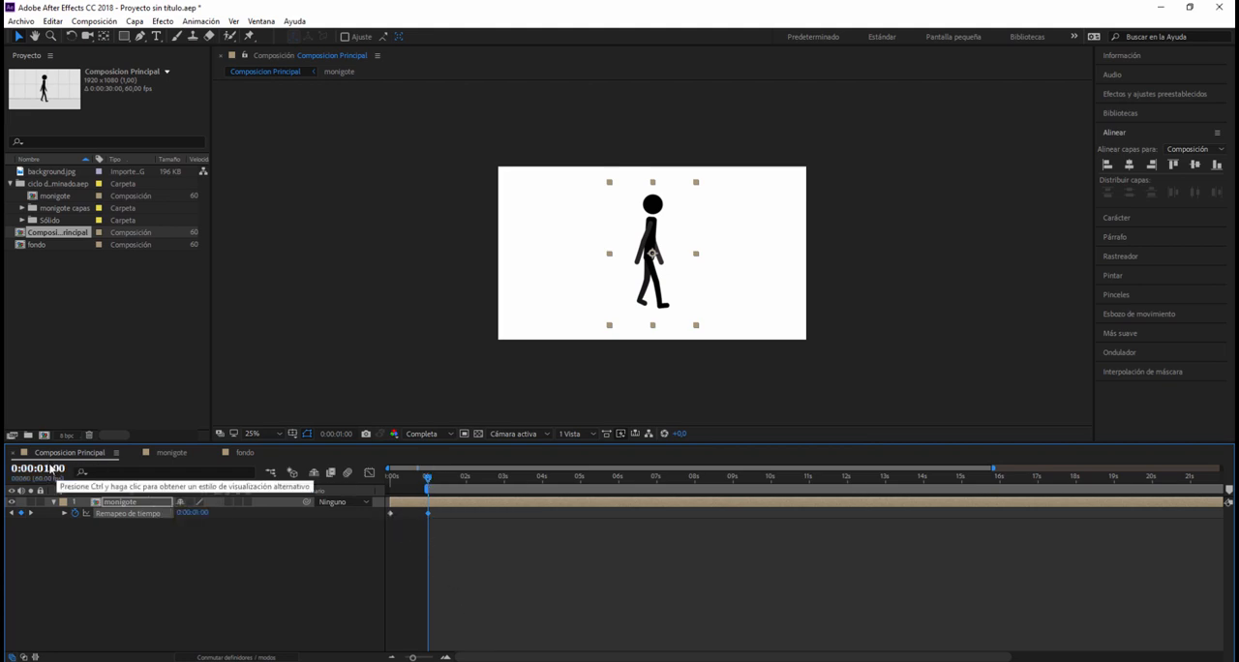
click(54, 468)
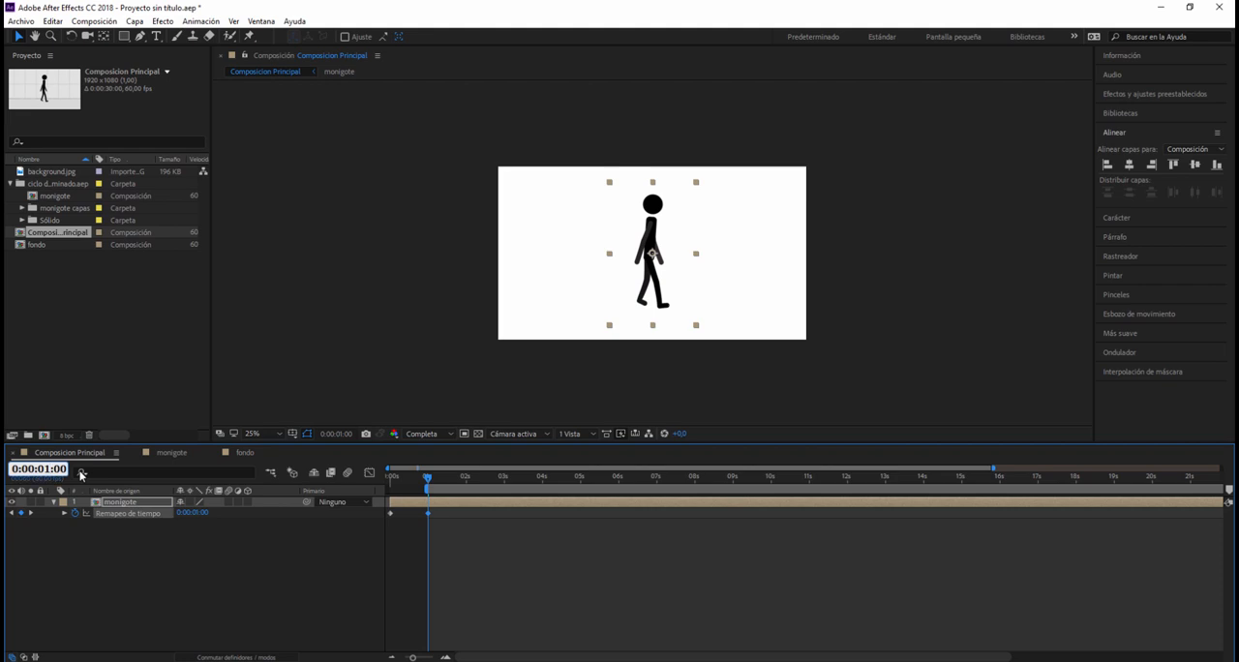
key(BackSpace)
text(2)
key(Return)
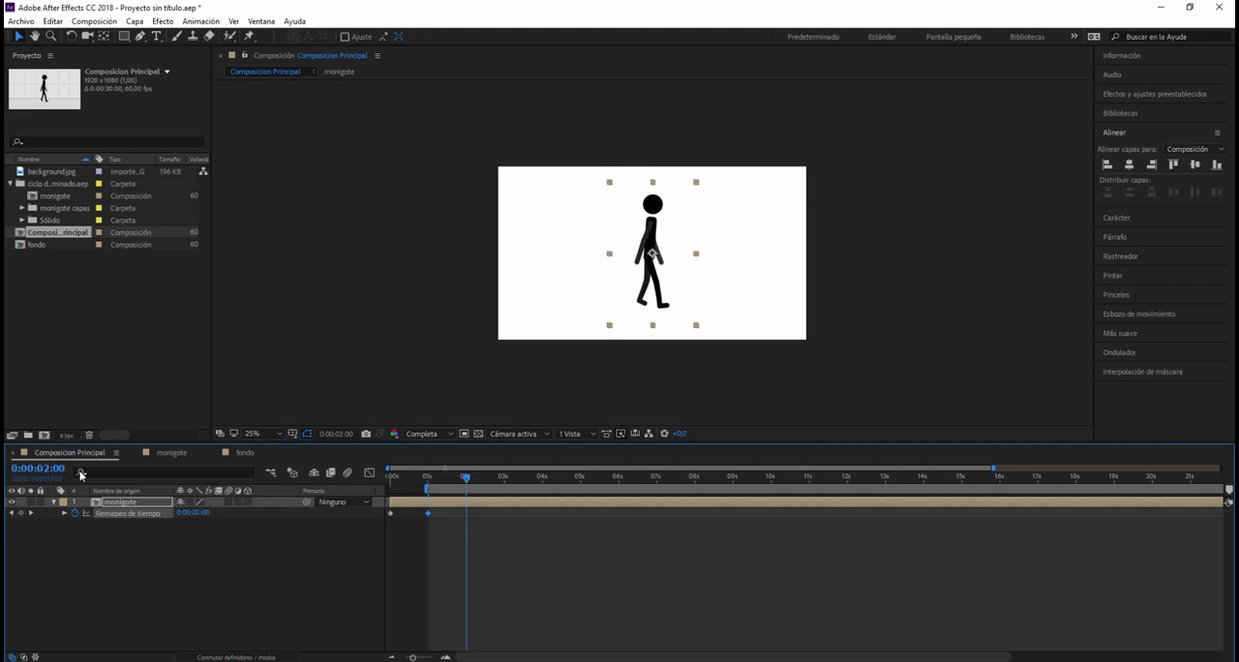
click(21, 513)
Step: Delete the monigote's time-remap keyframes at 0 and 30 seconds, and scrub the walk between the two remaining keyframes
click(388, 542)
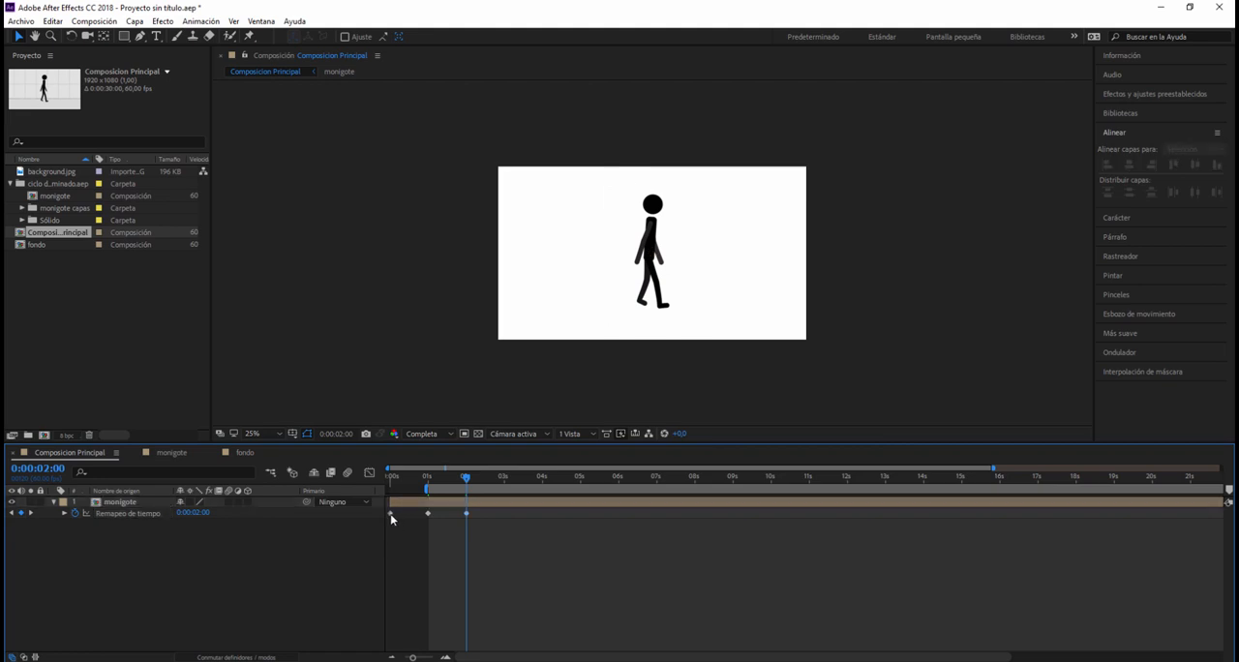
click(390, 513)
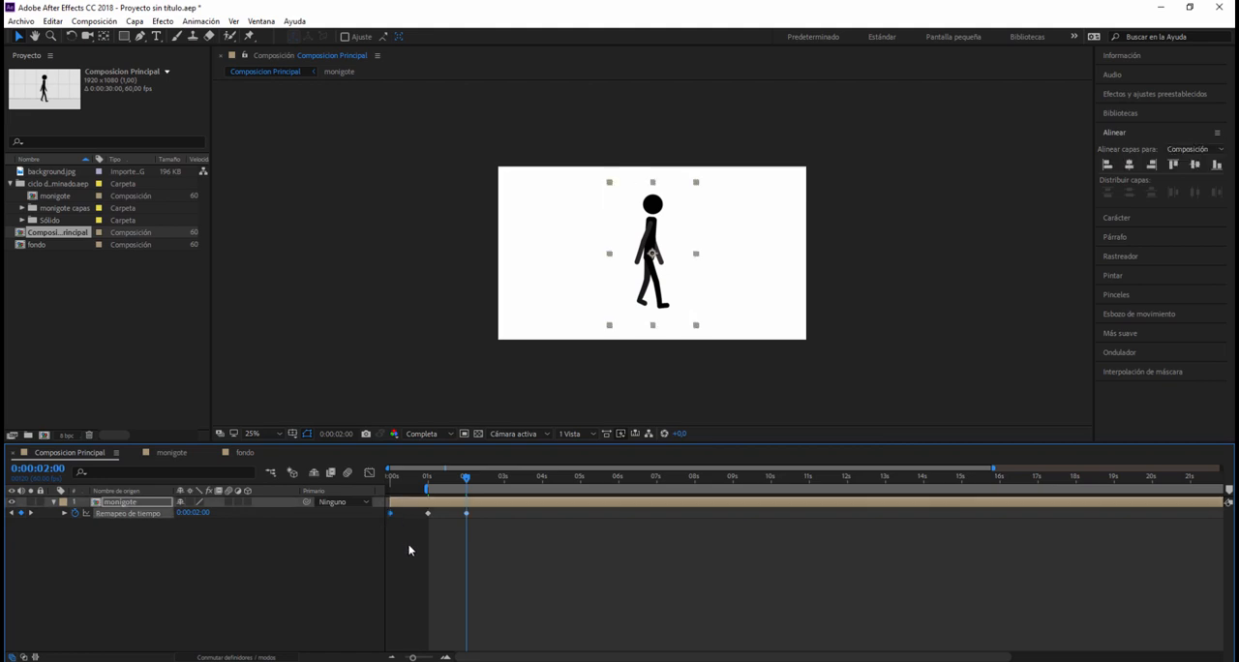
drag(516, 656, 725, 657)
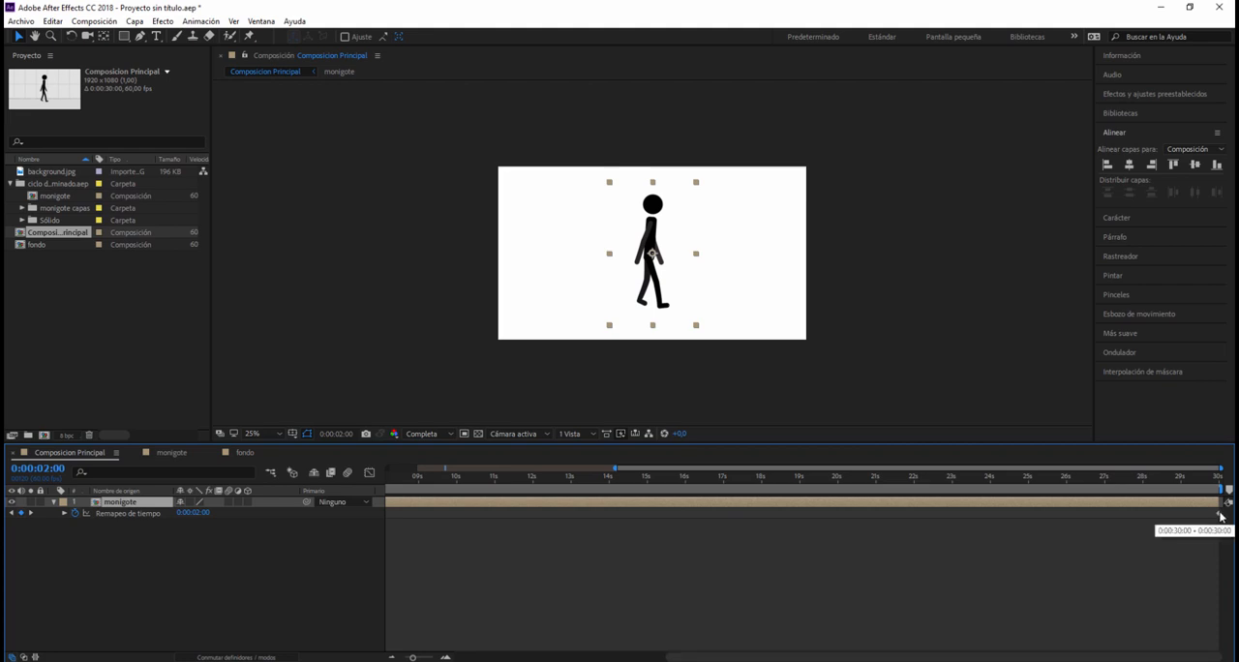
drag(714, 656, 445, 657)
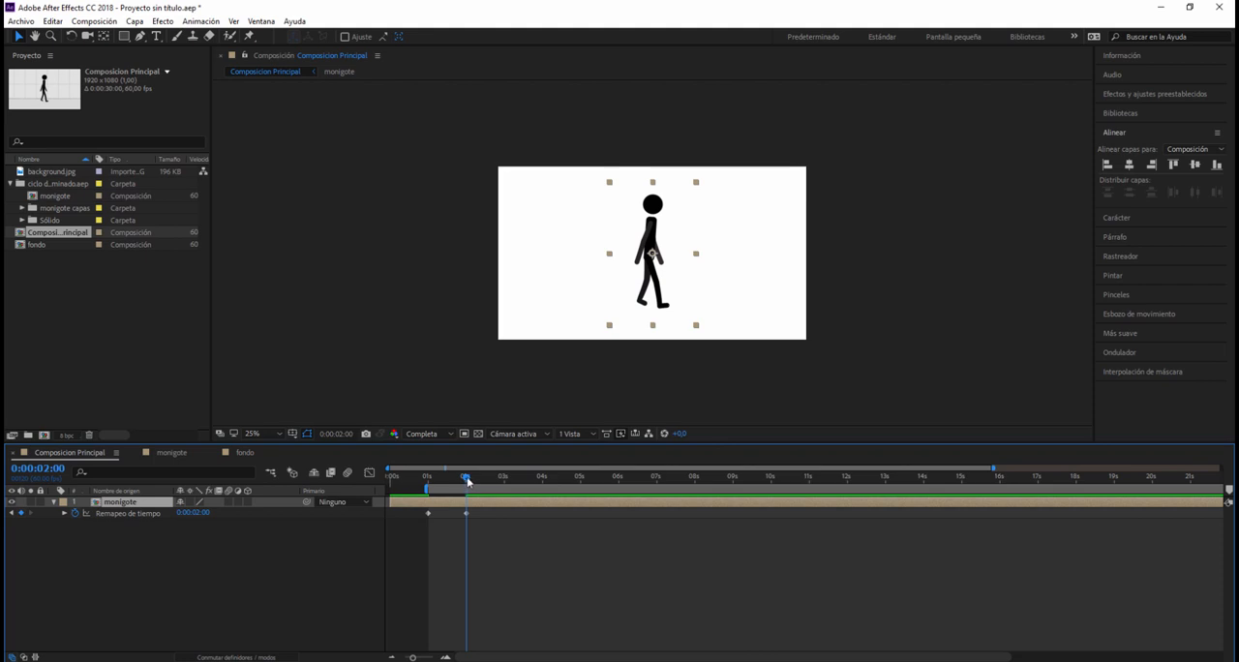
drag(468, 480, 440, 480)
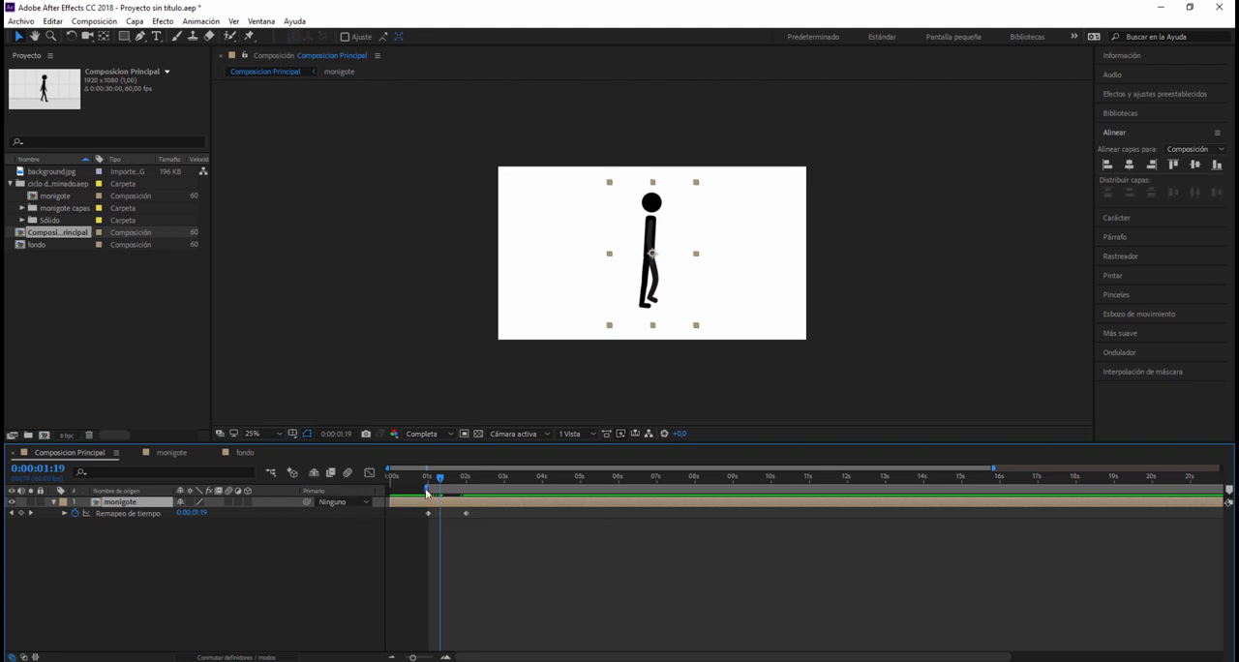
drag(440, 480, 427, 478)
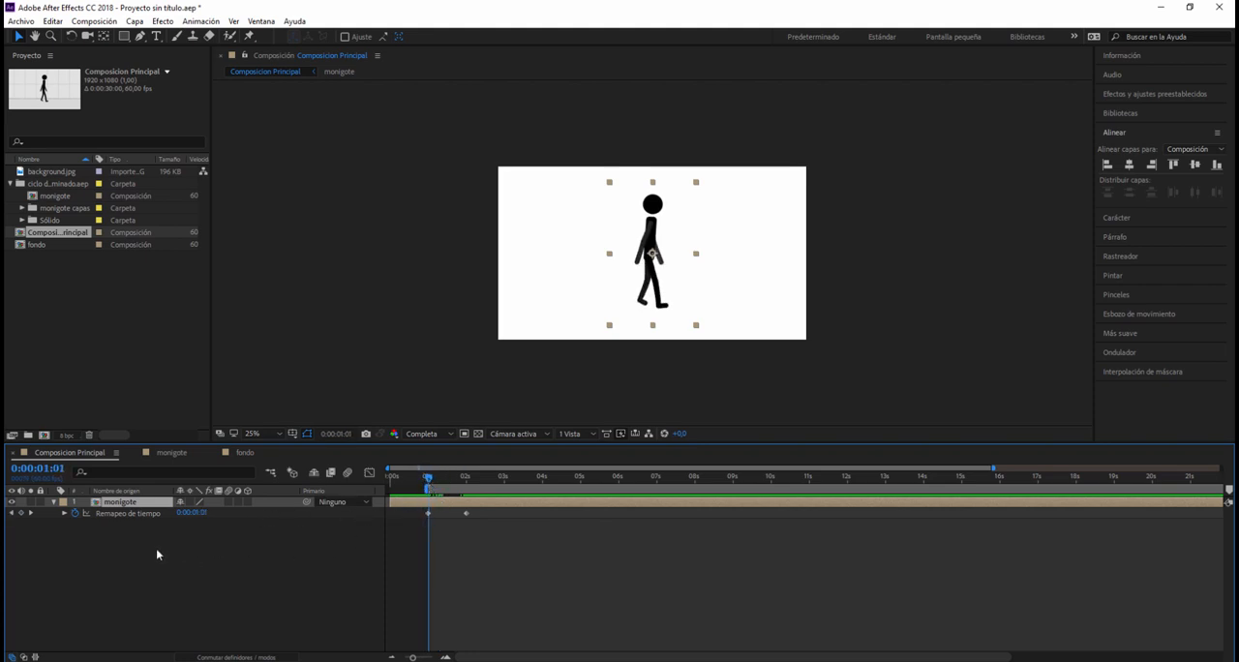
Step: Add an expression to the monigote's time remap and insert the property function loopOut(type = "cycle", numKeyframes = 0)
click(129, 515)
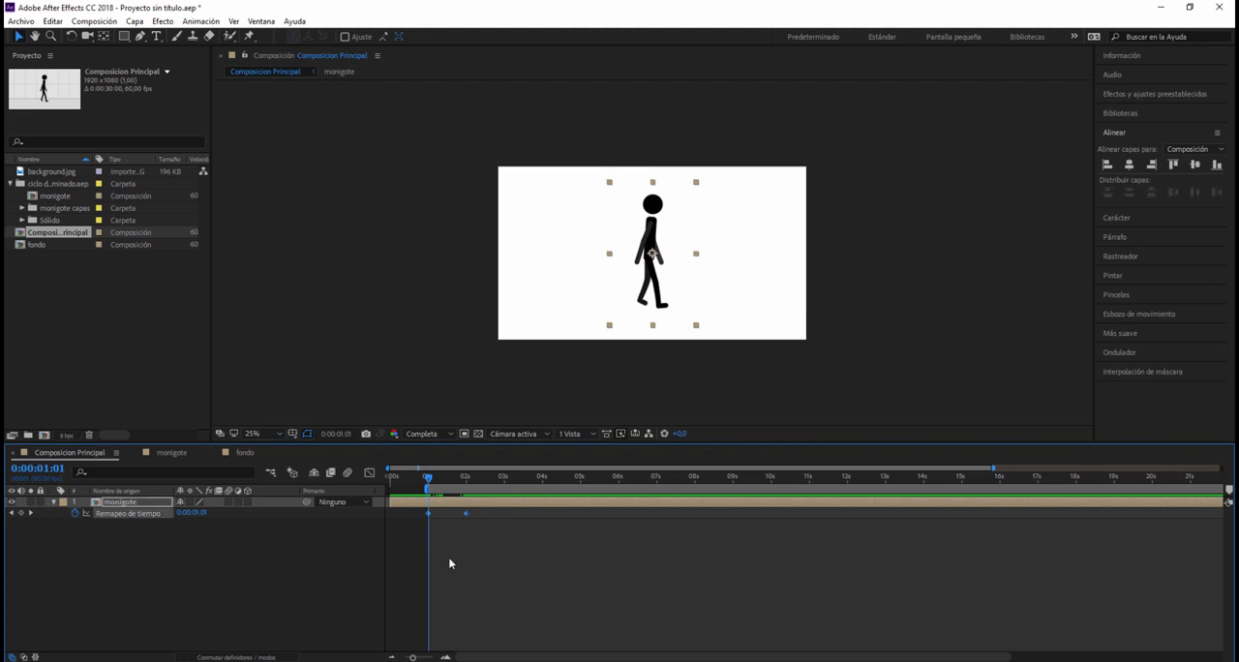
alt+click(75, 514)
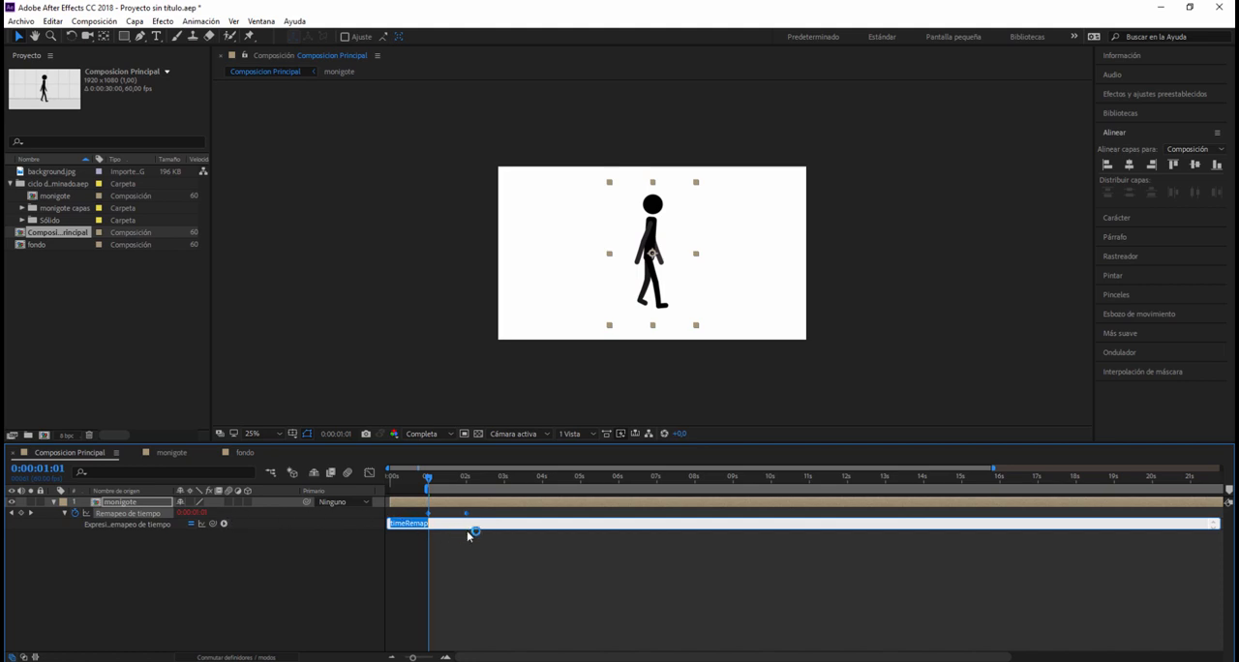
click(311, 572)
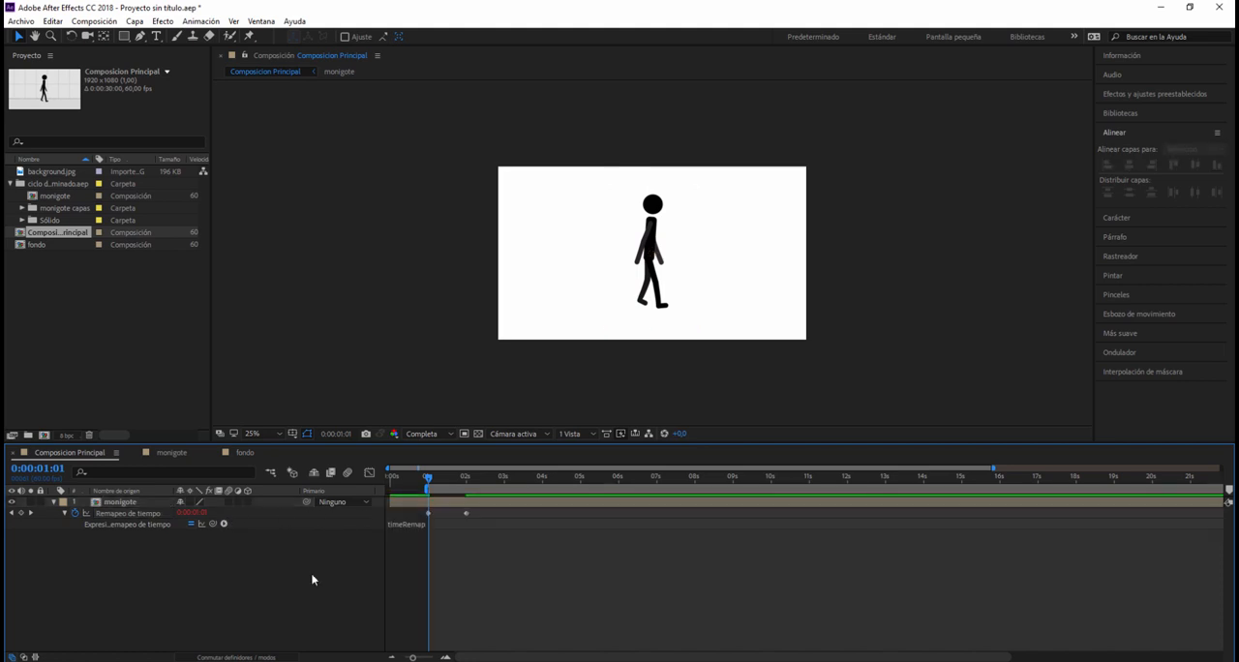
click(213, 529)
click(224, 524)
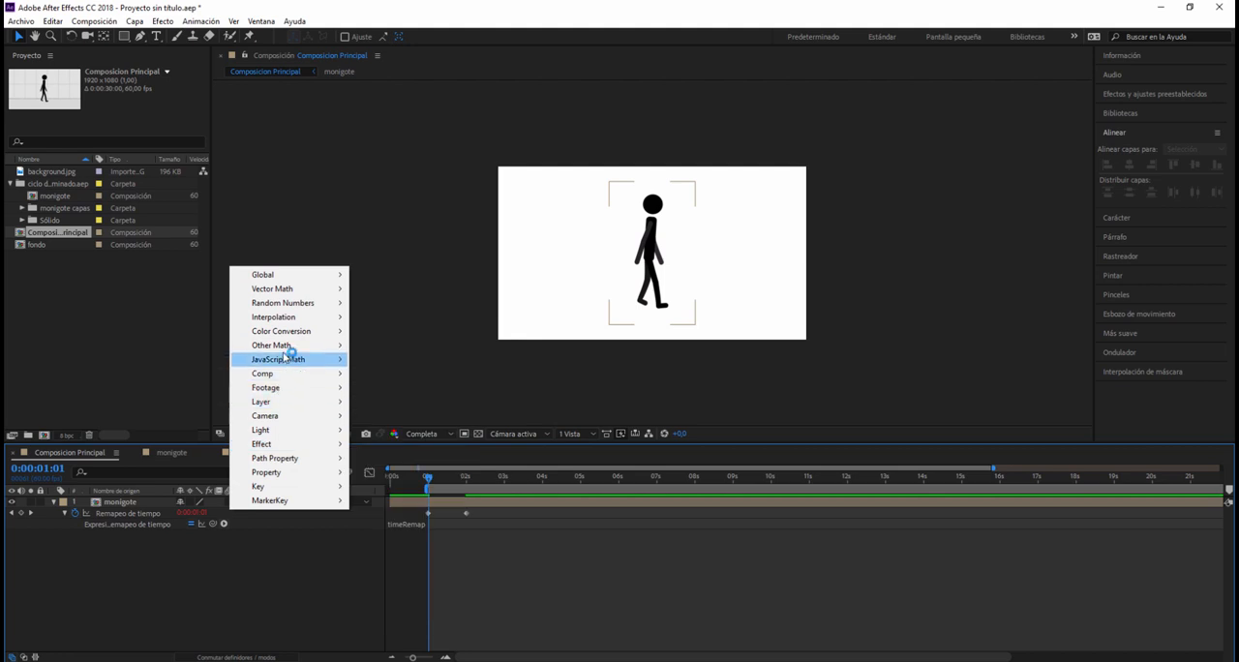
mouse_move(289, 474)
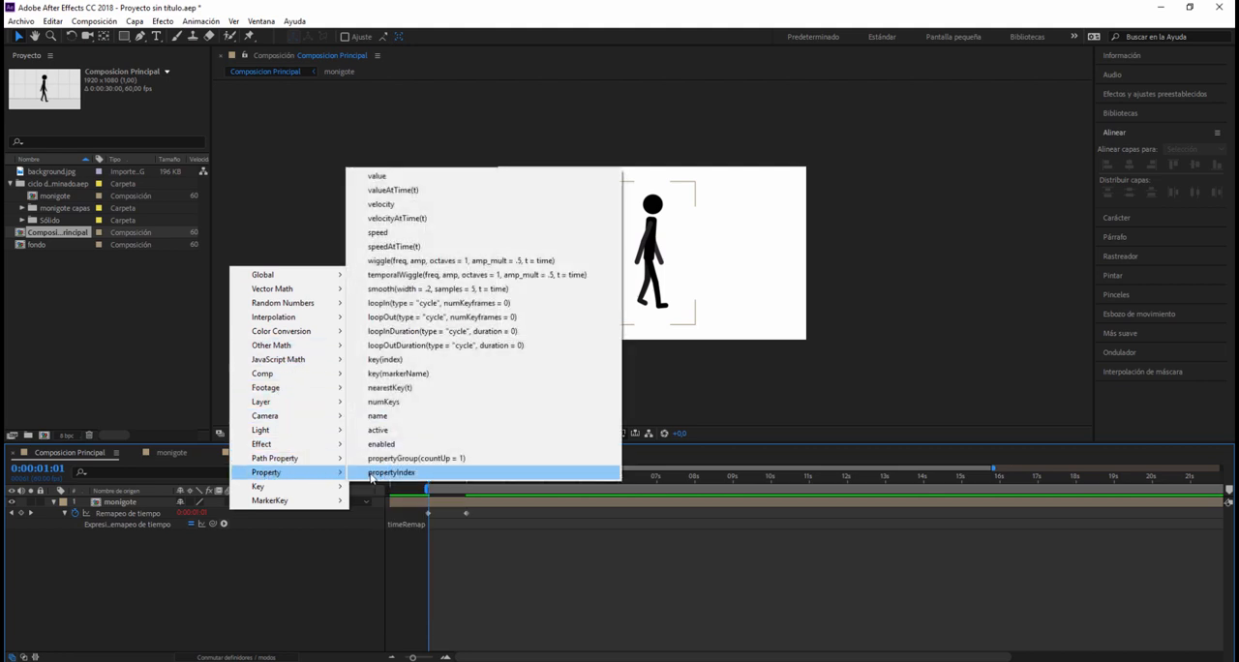
click(408, 319)
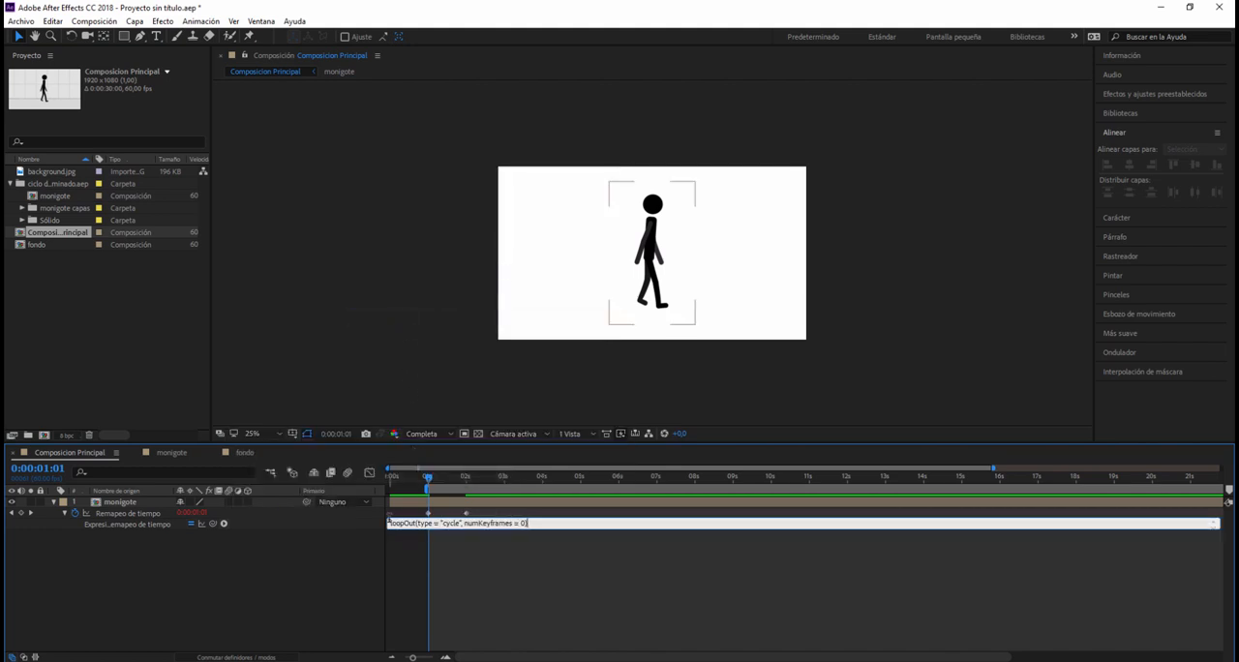
Step: Commit the loopOut expression and preview the looping walk from the 1-second mark
click(467, 535)
drag(389, 523, 402, 523)
drag(418, 524, 444, 524)
click(519, 523)
click(491, 561)
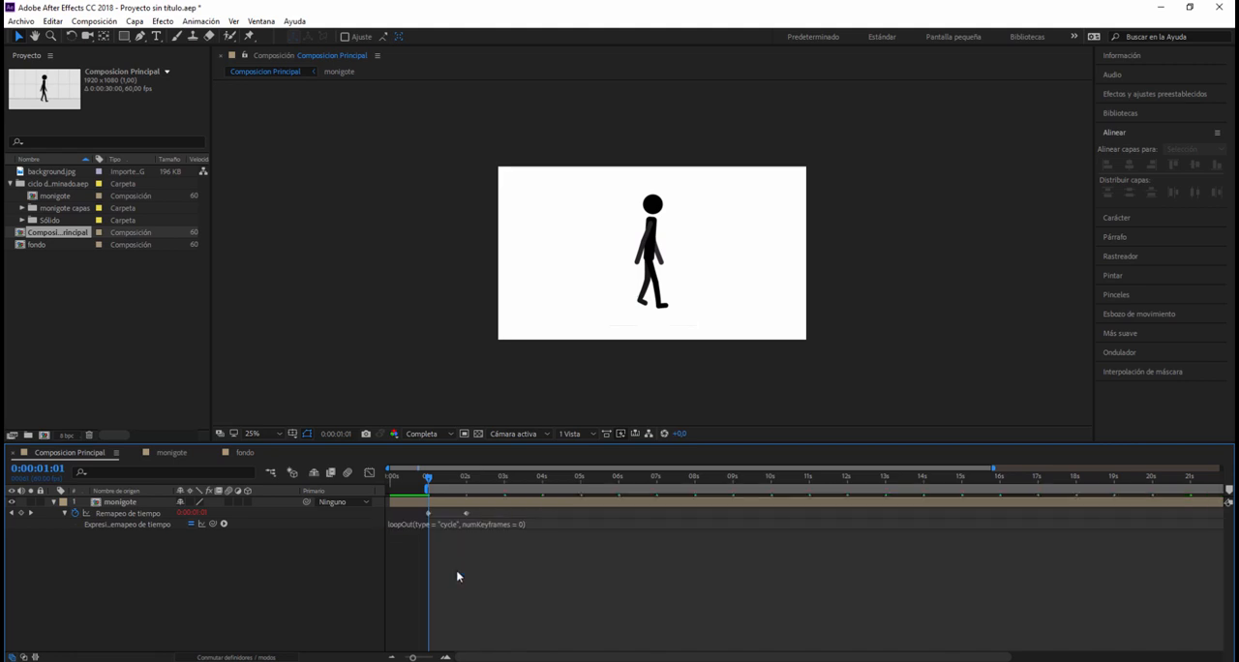
key(space)
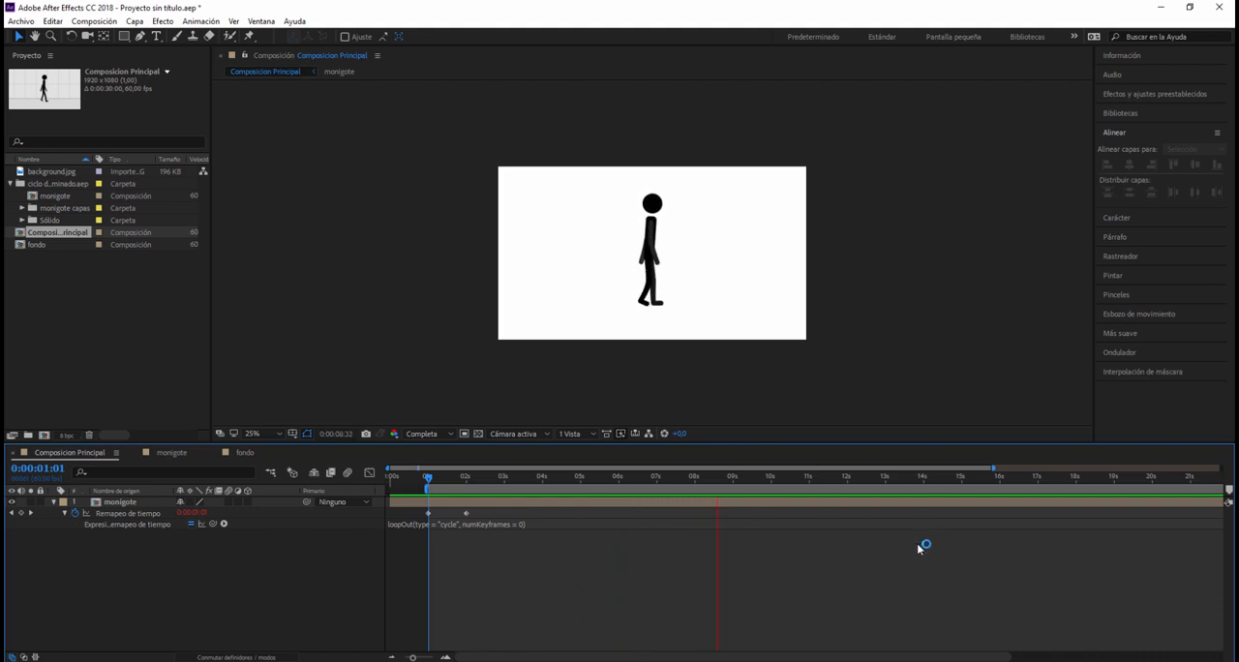
key(space)
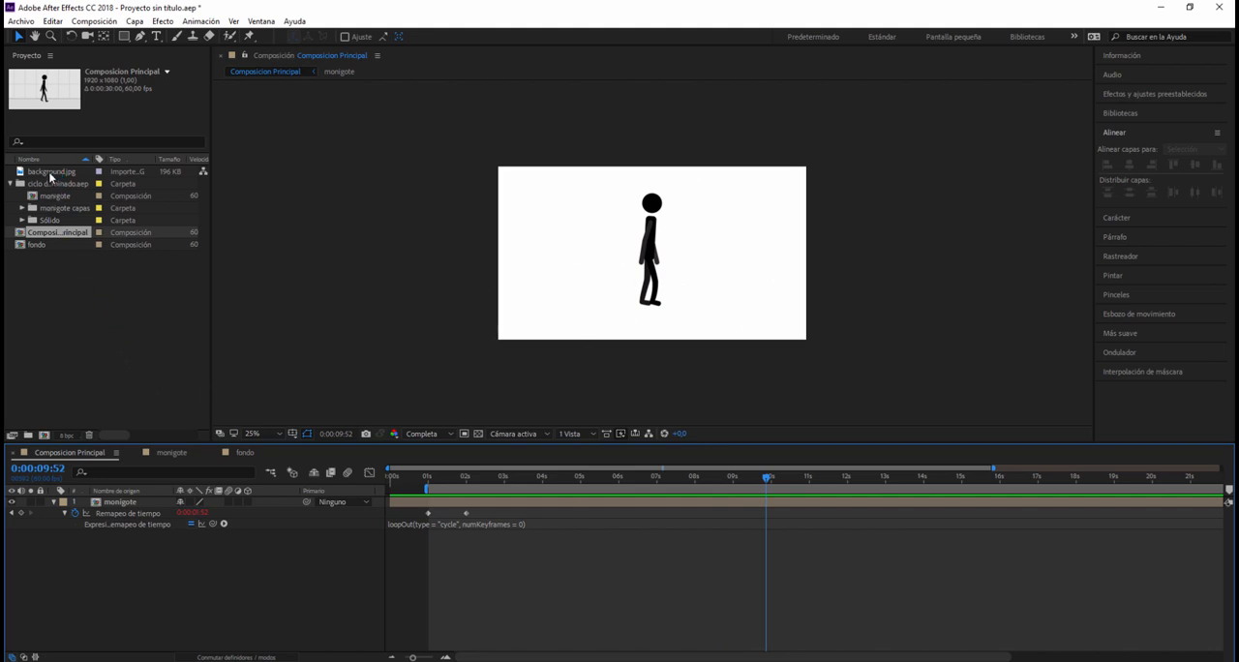
Step: Place background.jpg beneath the monigote layer and shift it right until its left edge meets the frame's left edge
drag(49, 177, 83, 564)
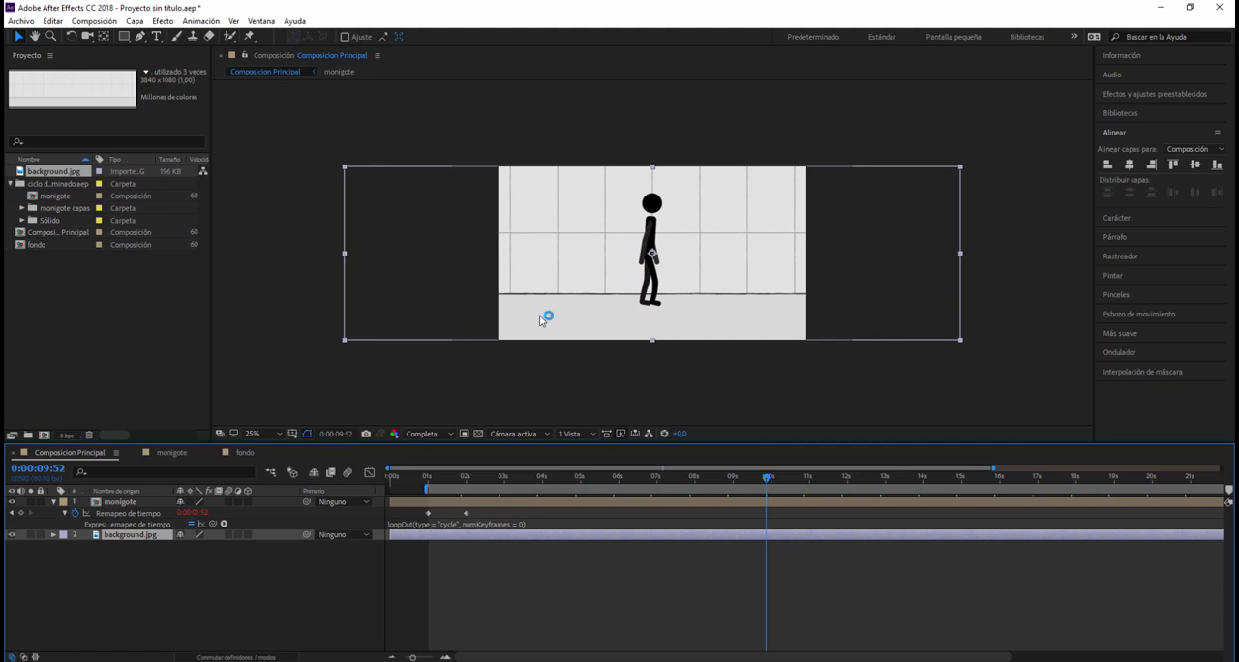
drag(532, 326, 683, 339)
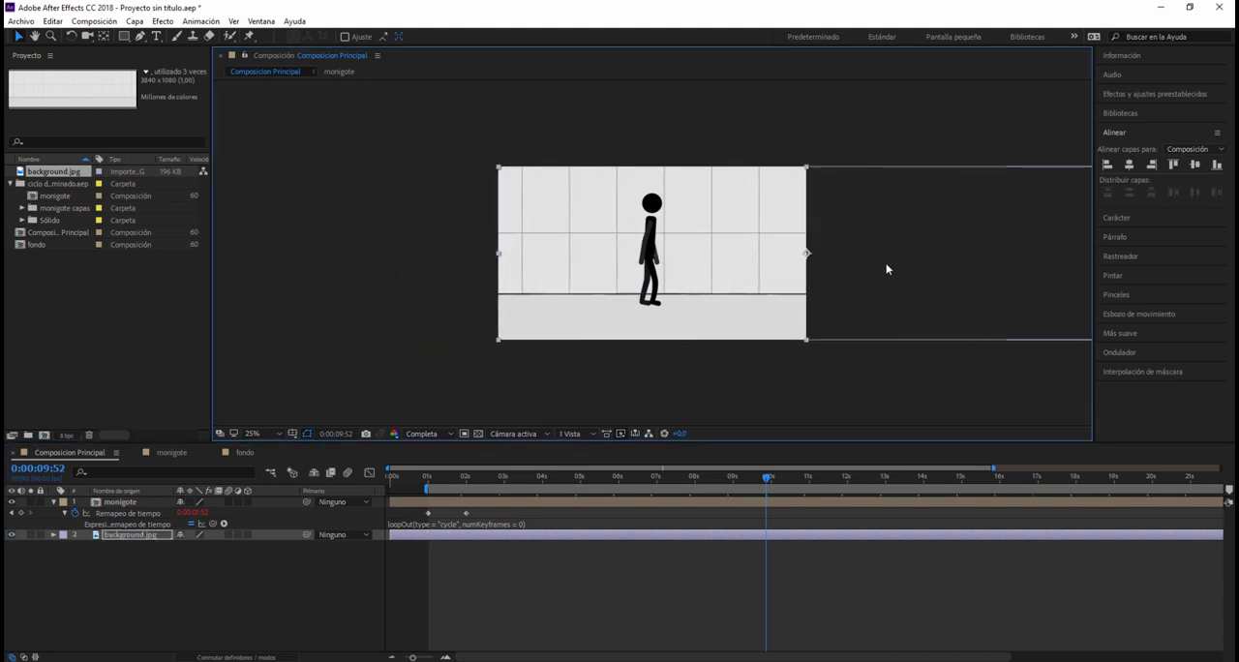
Step: Align background.jpg to the composition's left edge and precompose it as fondo, leaving all attributes in Composicion Principal
click(1109, 166)
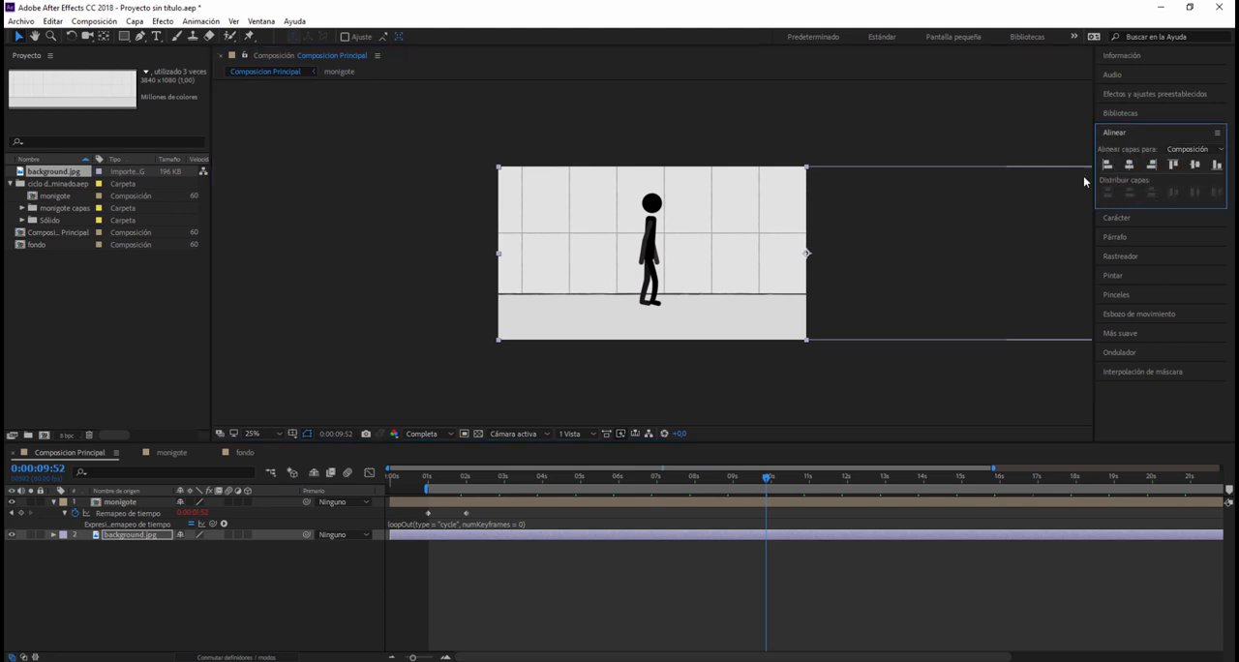
click(120, 567)
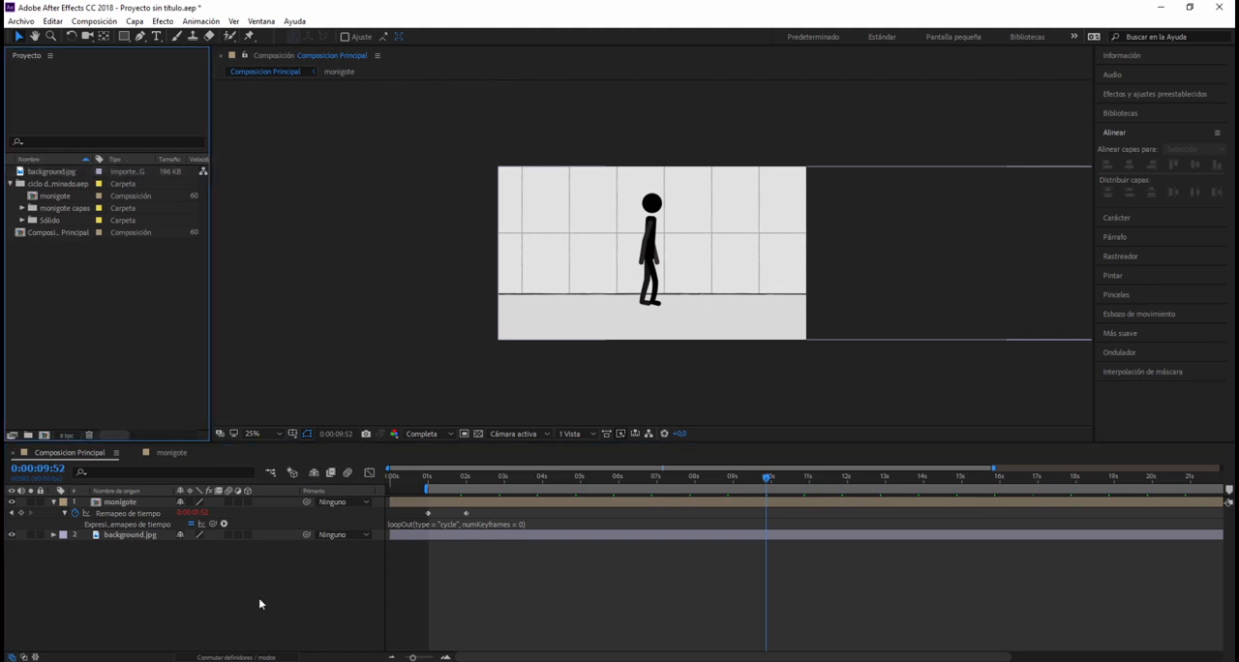
right_click(128, 539)
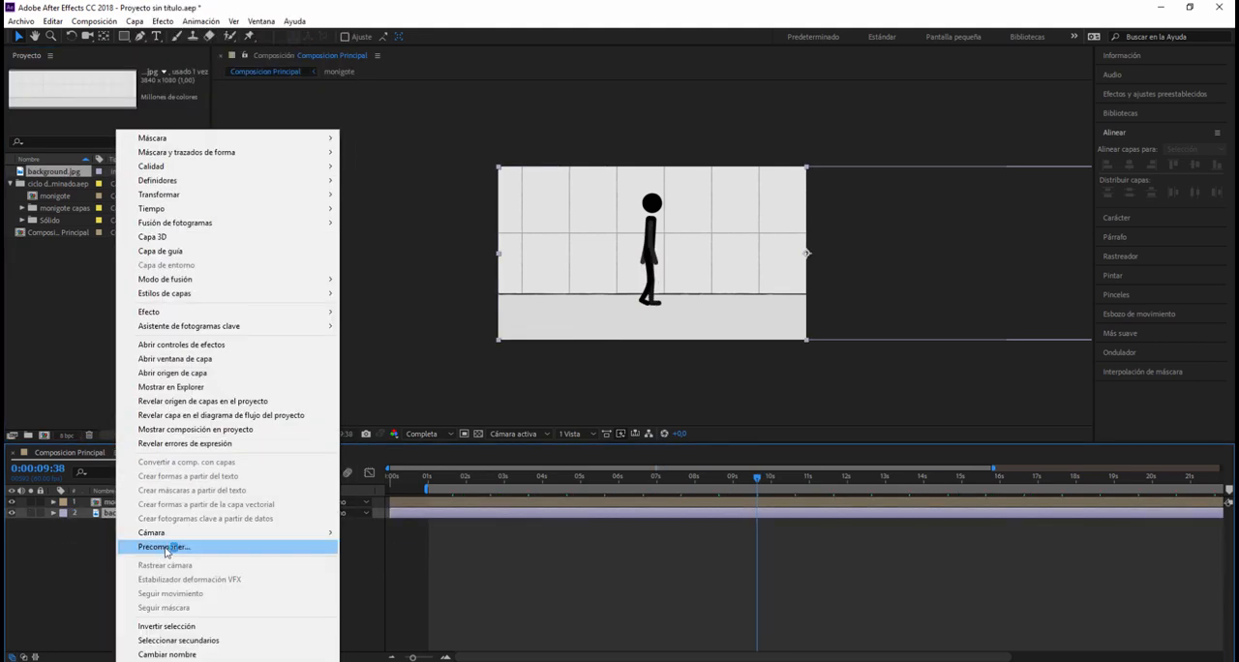
click(171, 548)
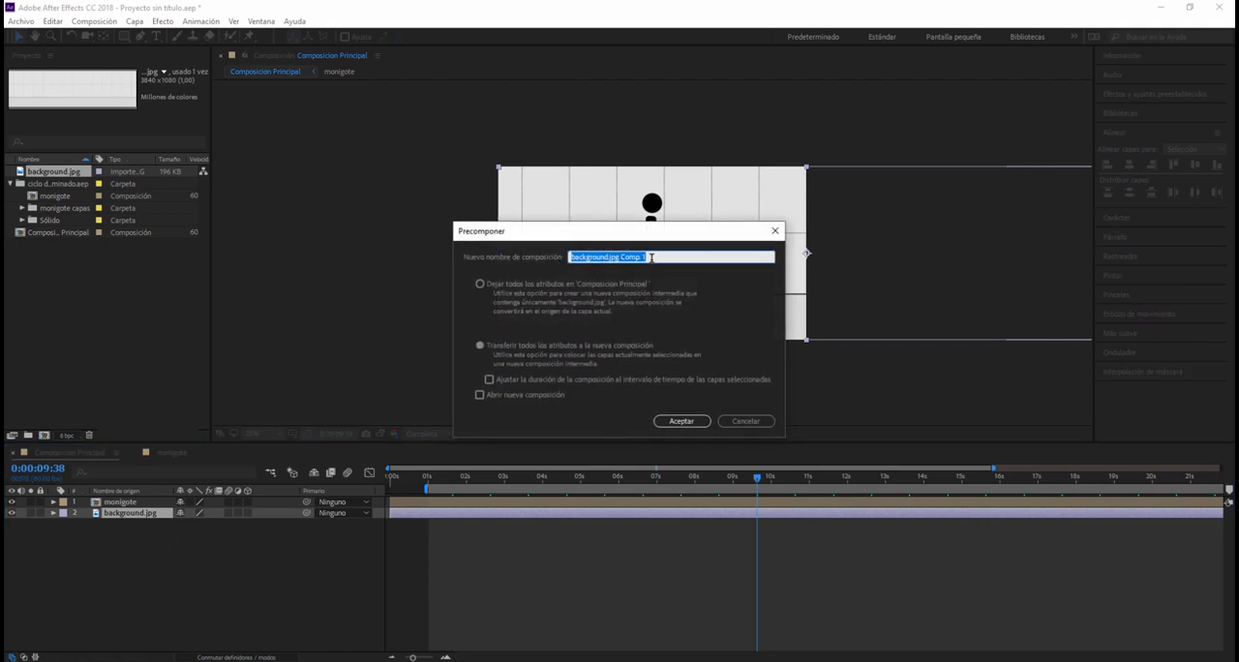
text(fondo)
click(480, 284)
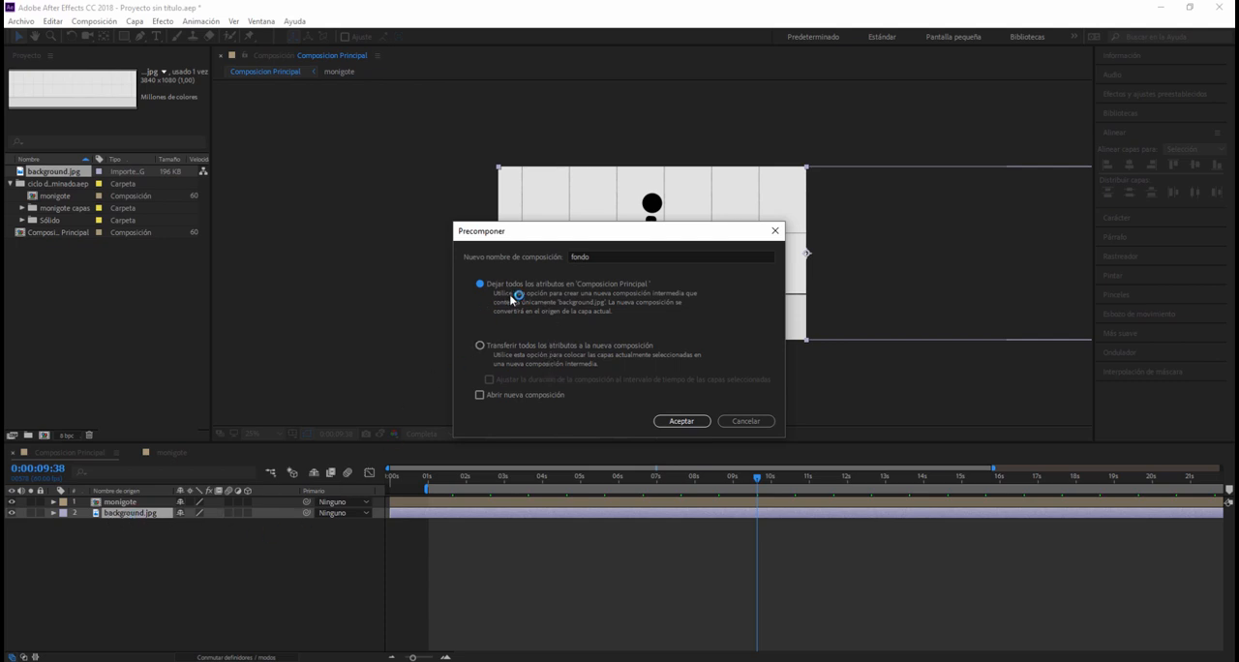
click(668, 423)
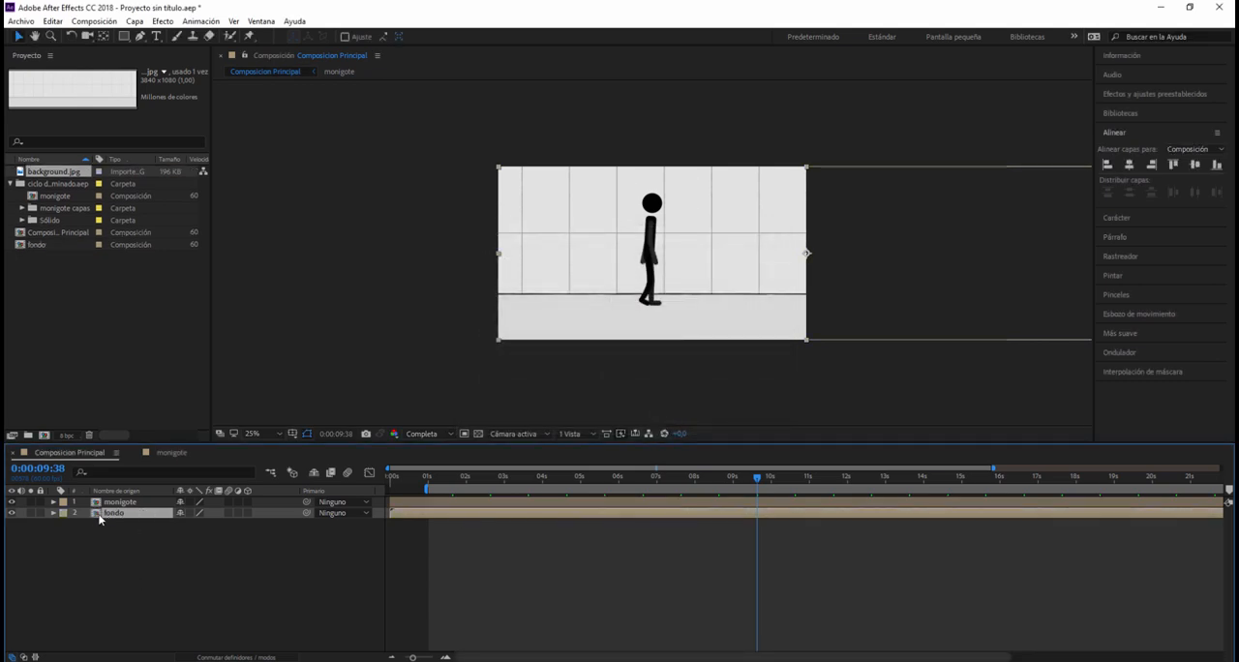
Step: Open the fondo composition, move background.jpg around the frame, and realign it to the composition's left edge
key(Return)
double_click(118, 516)
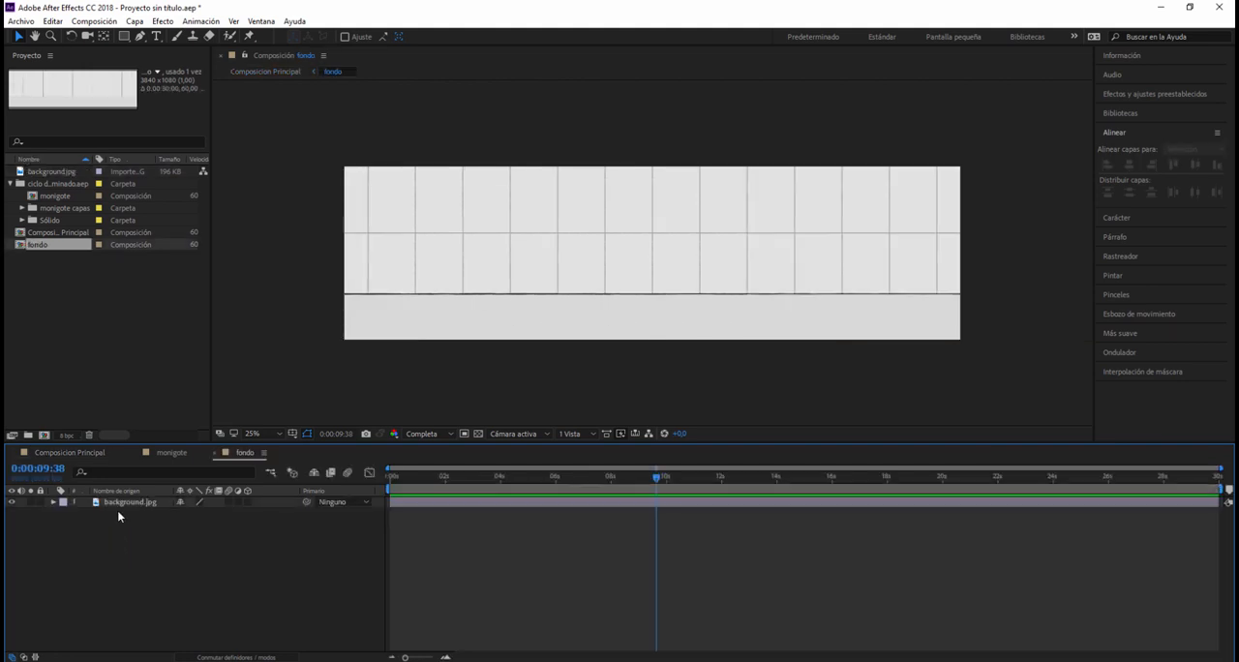
click(128, 501)
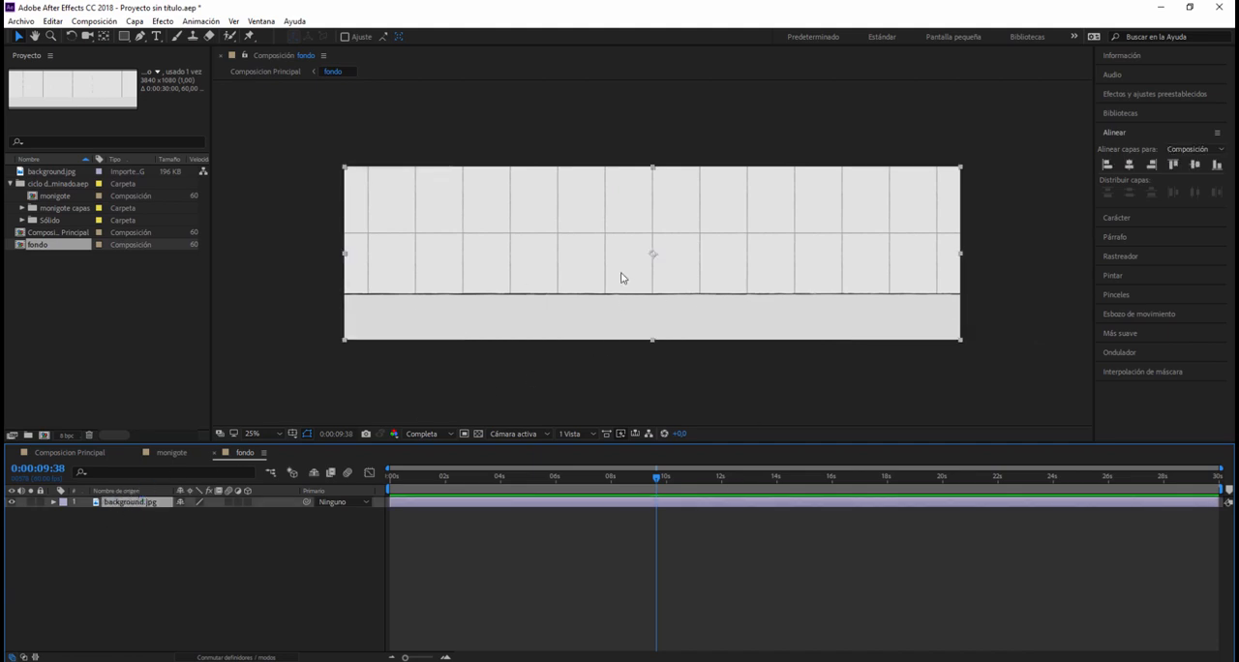
click(539, 373)
drag(529, 303, 628, 437)
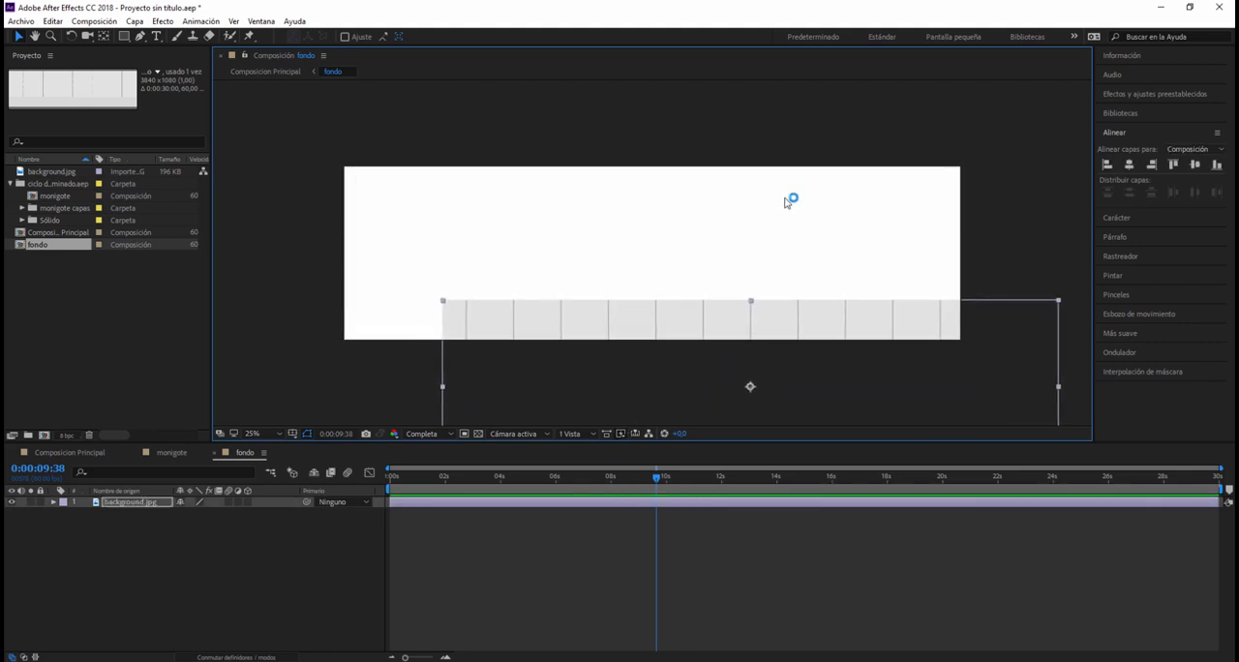
drag(816, 280, 735, 197)
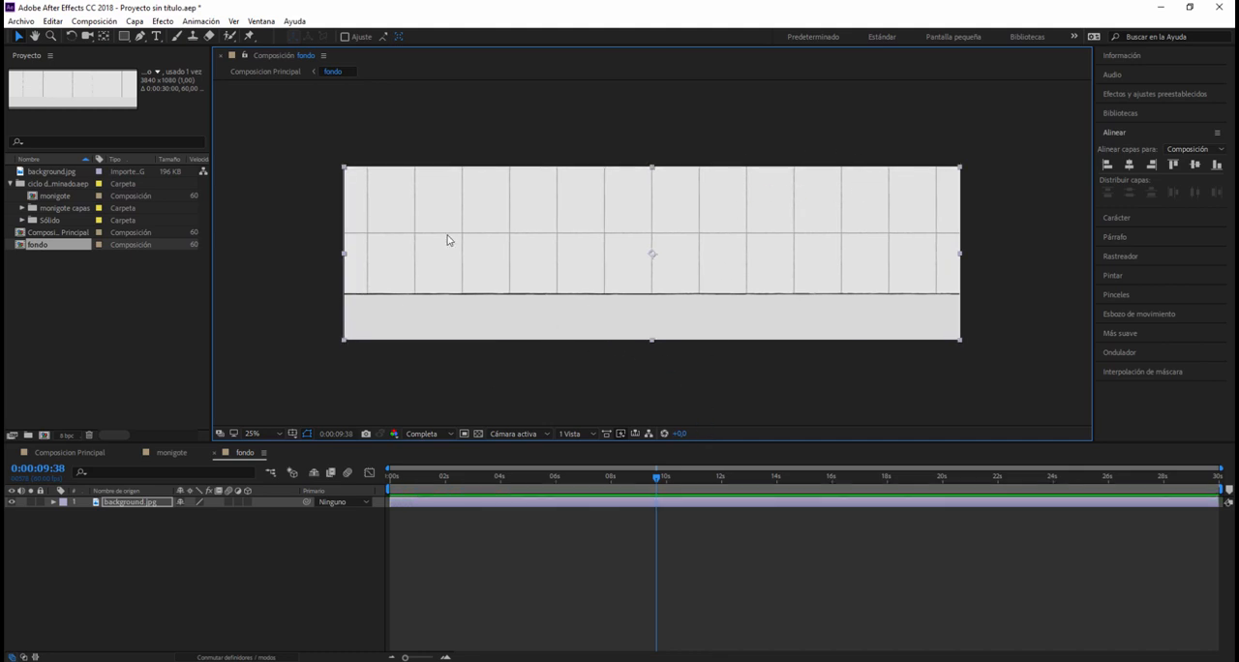
click(1108, 164)
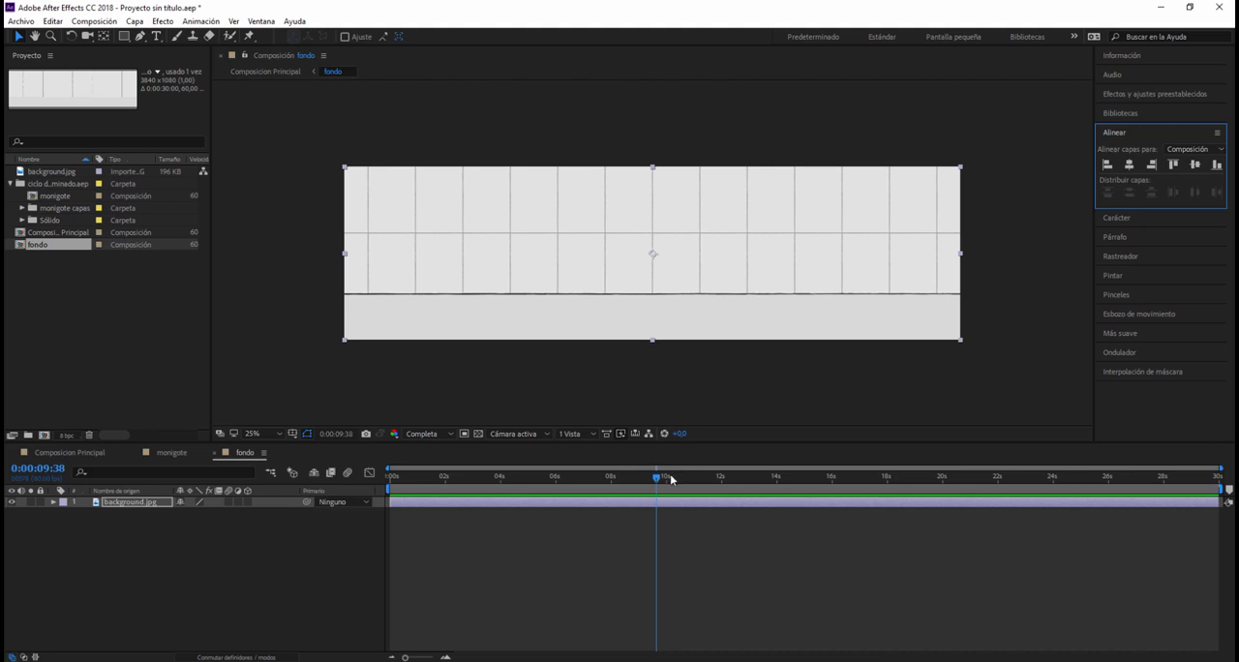
Step: Return the playhead to 0 seconds and align background.jpg to the composition's left edge and vertical centre
drag(659, 477, 385, 484)
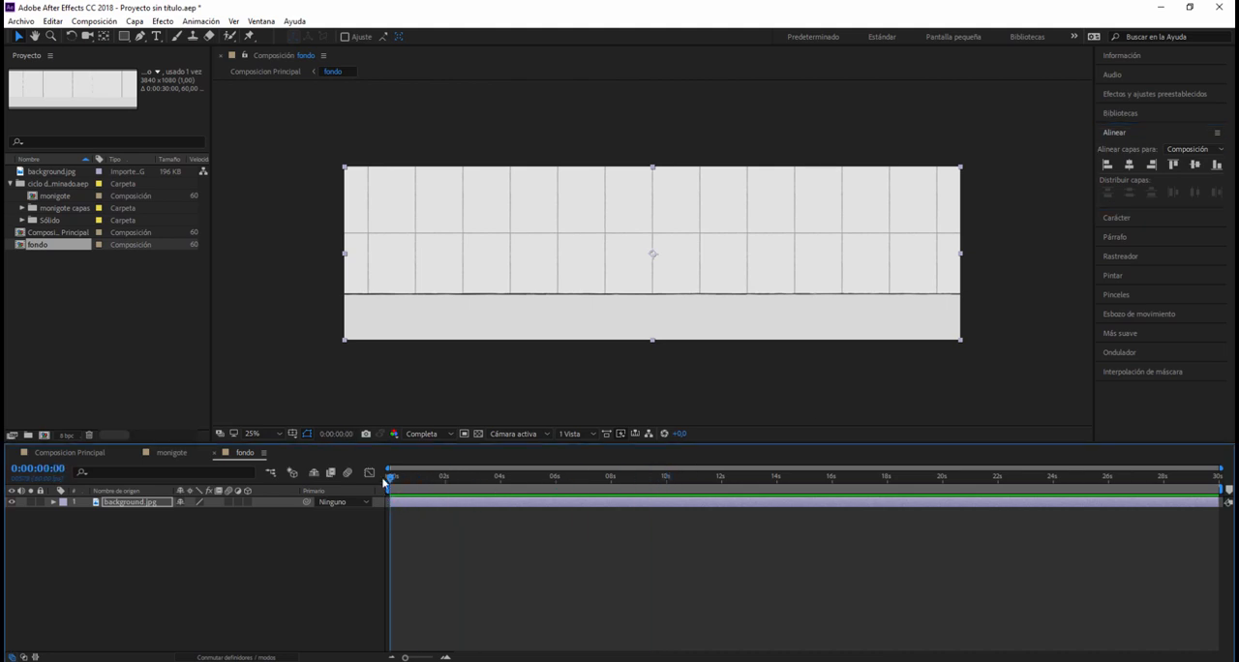
click(855, 294)
mouse_move(855, 293)
mouse_down()
mouse_move(238, 270)
mouse_move(855, 294)
mouse_up()
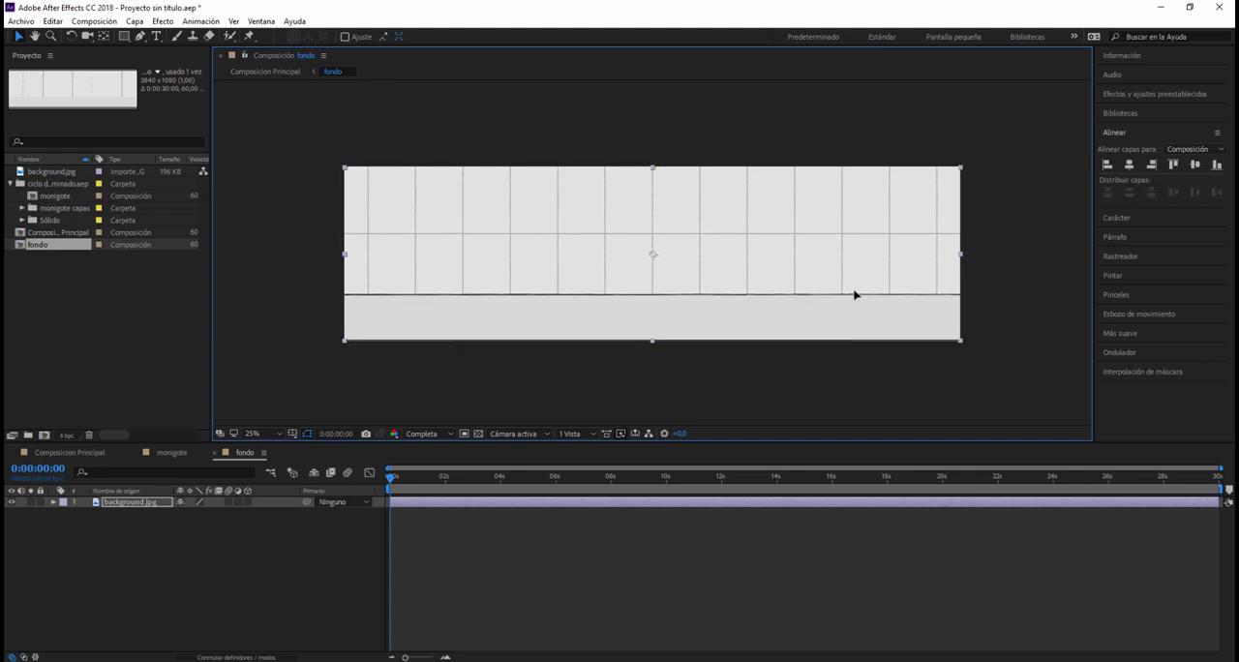
click(1106, 167)
click(1195, 166)
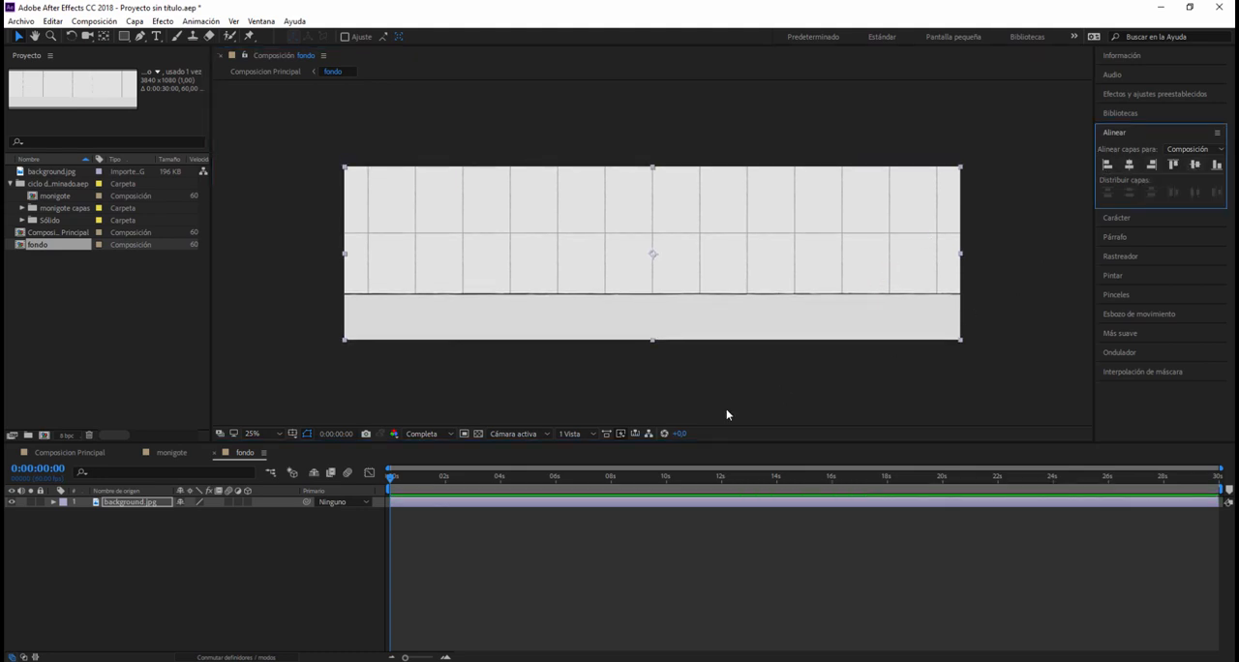
click(511, 403)
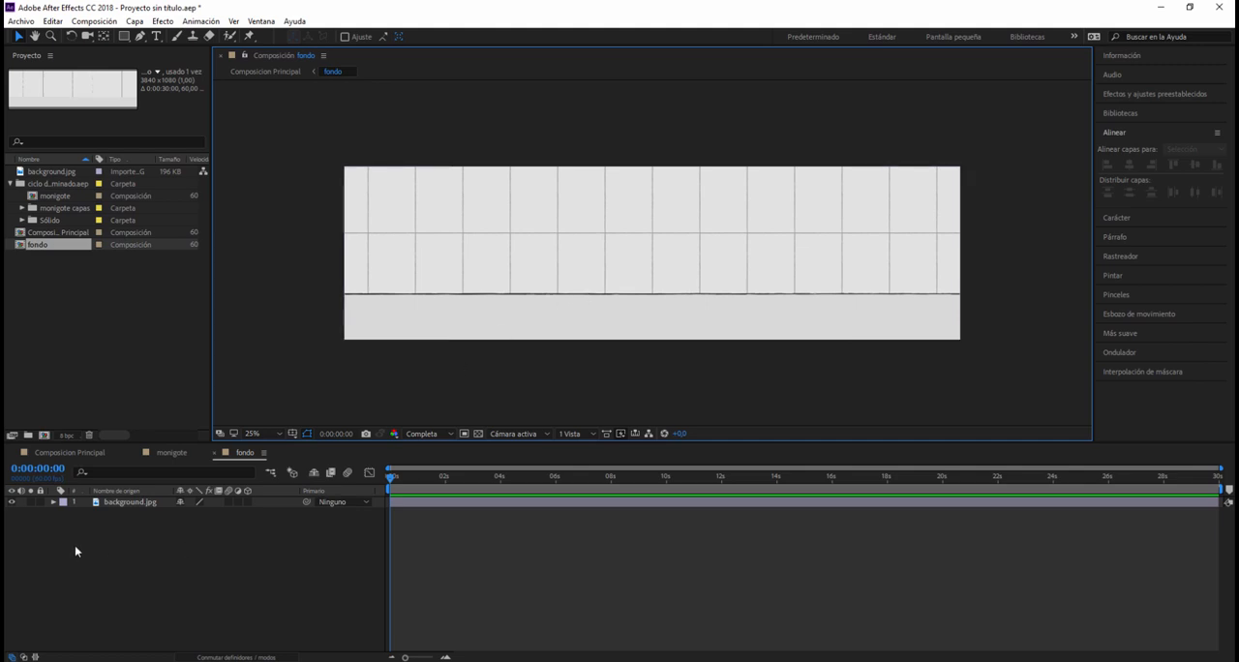
Step: Duplicate the background.jpg layer in fondo, try moving the copy off to the right, and undo that move
click(133, 502)
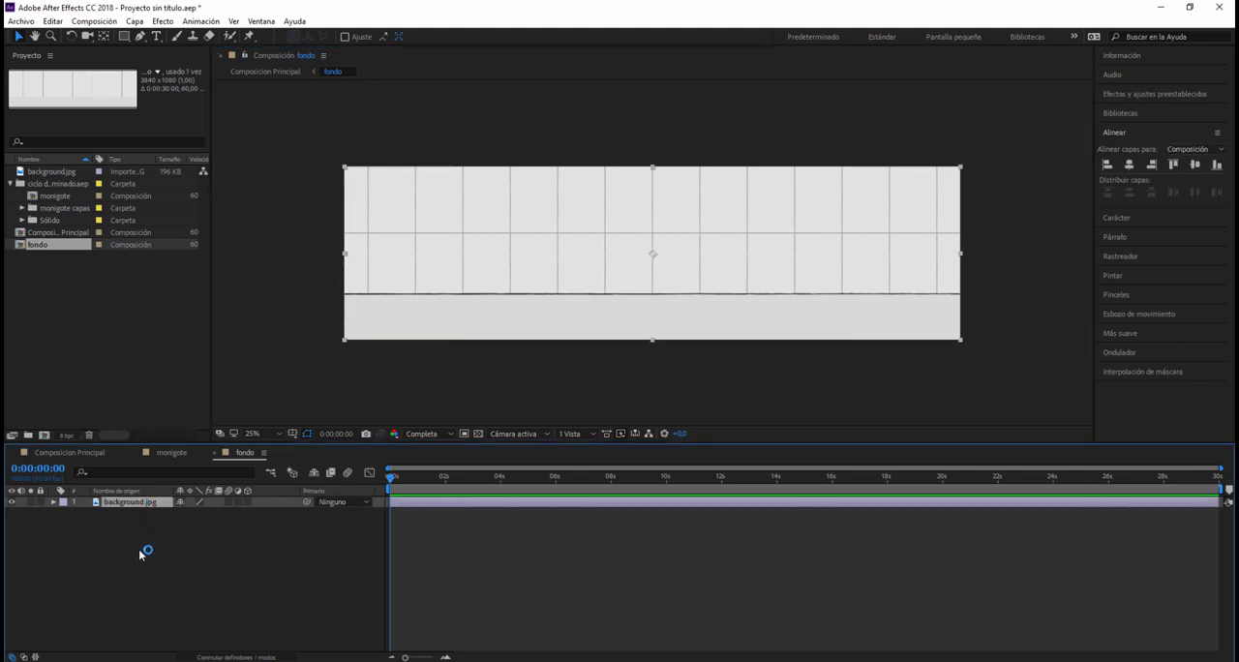
key(ctrl+d)
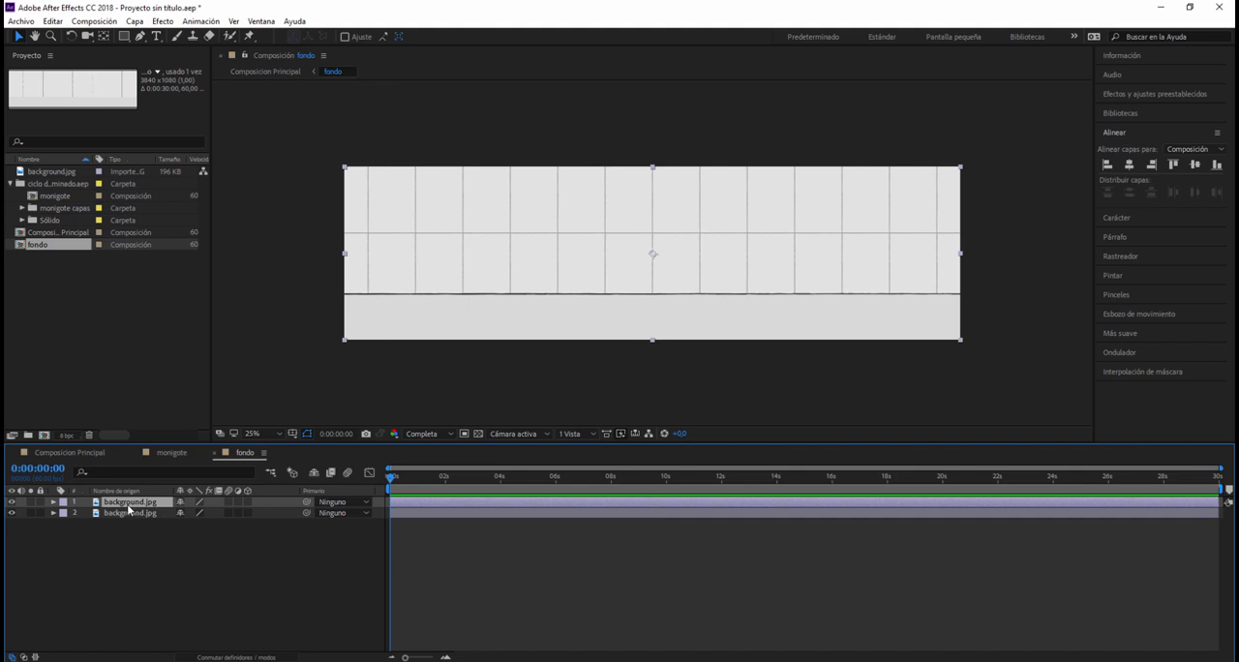
drag(488, 304, 1084, 331)
key(ctrl+z)
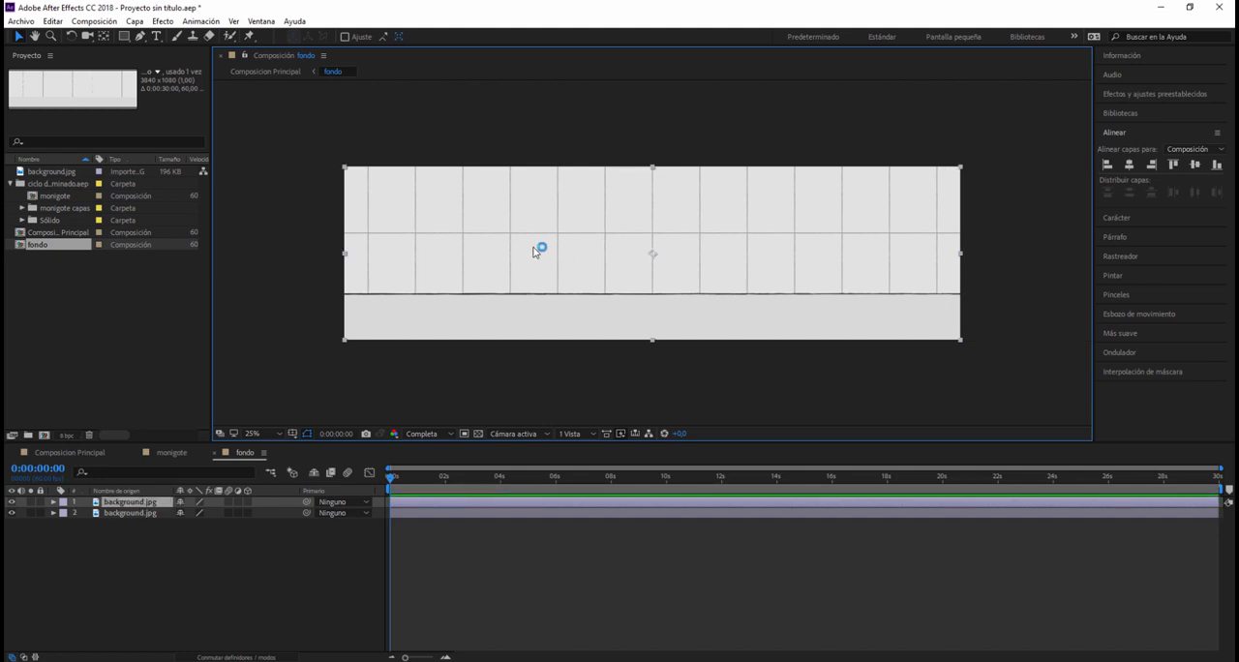
Step: Select the lower background.jpg layer and reveal its Position property
click(126, 504)
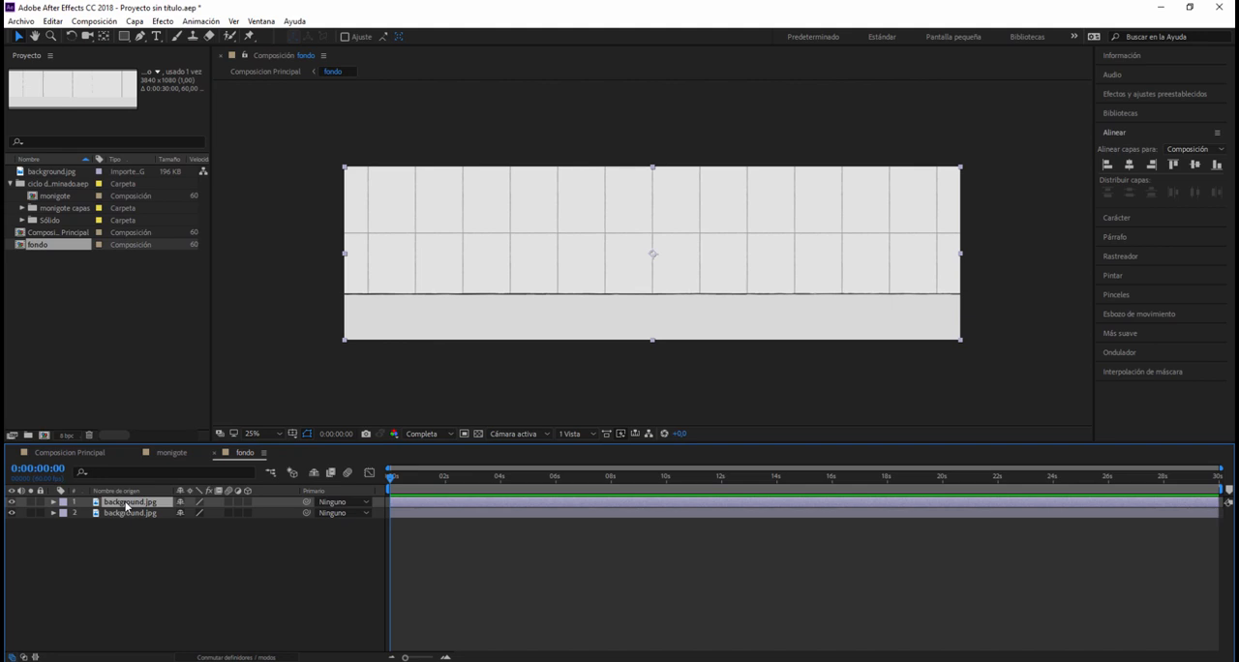
click(126, 514)
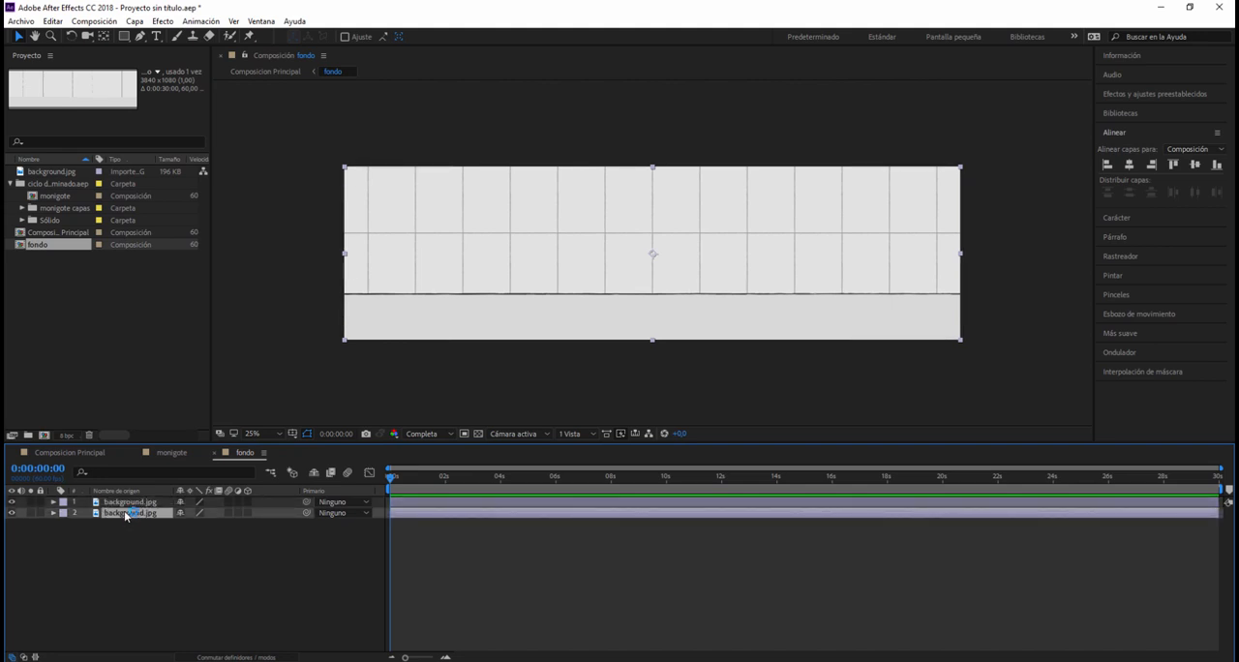
key(p)
click(184, 528)
key(Return)
Step: Try moving the lower background.jpg layer right to adjoin the upper one's right edge, and undo each move
drag(365, 313, 532, 353)
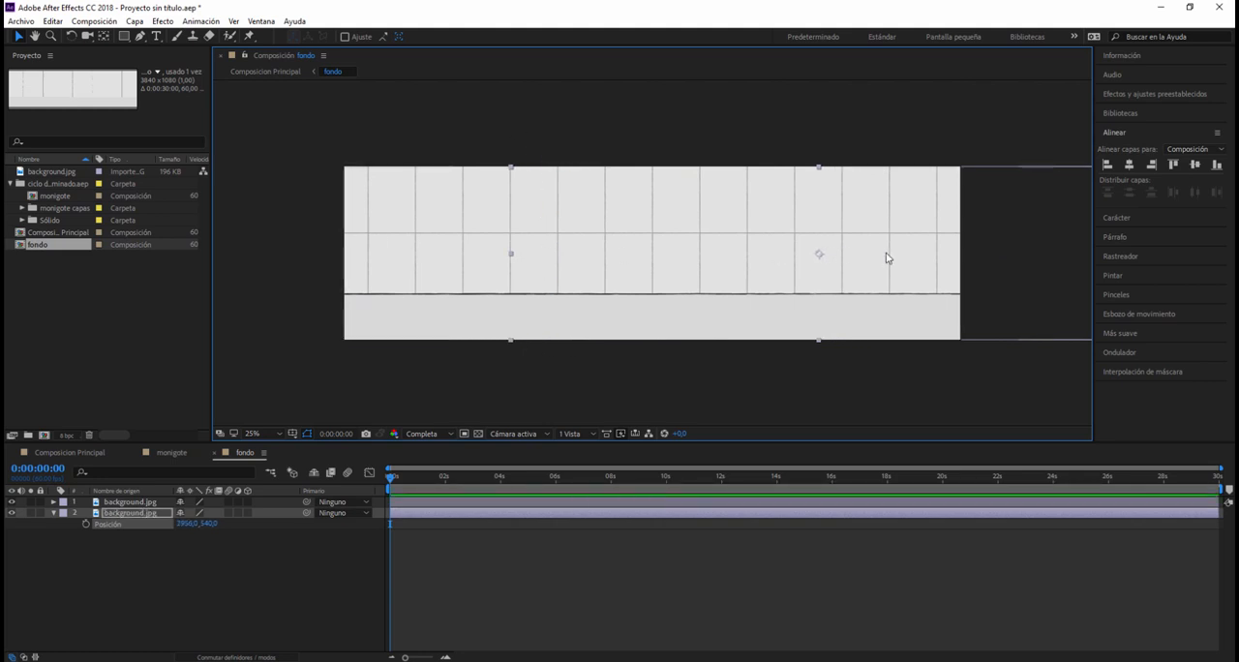
click(208, 523)
key(ctrl+Home)
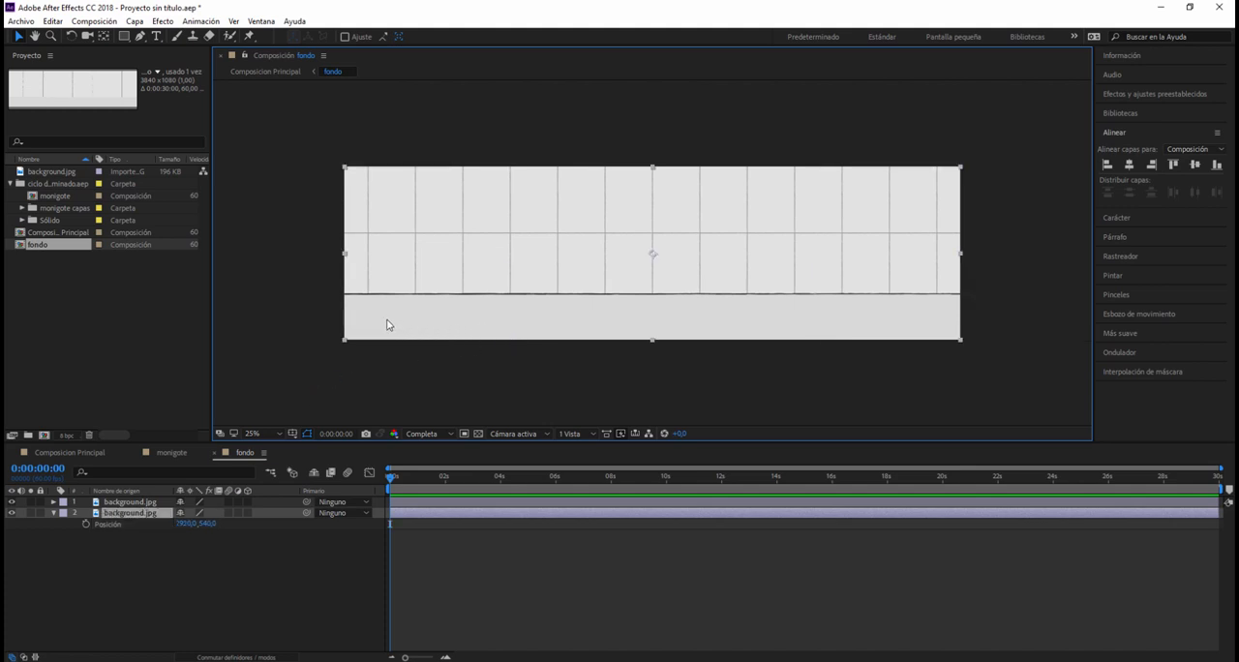
drag(386, 325, 1001, 334)
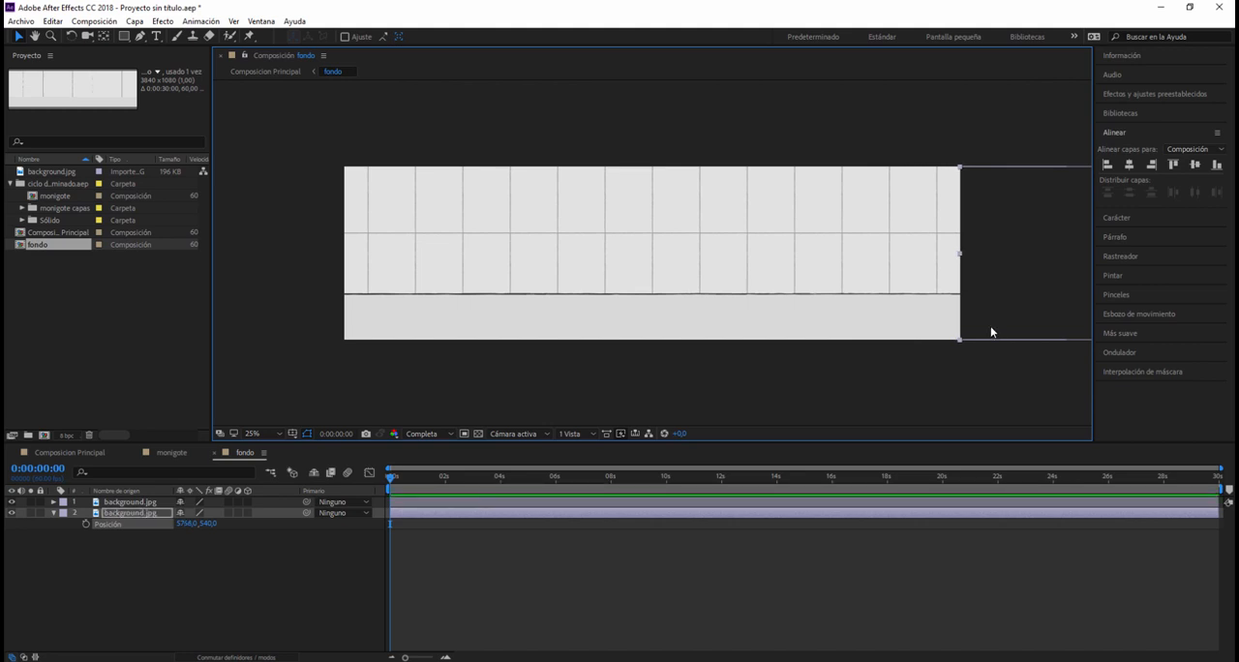
key(ctrl+Home)
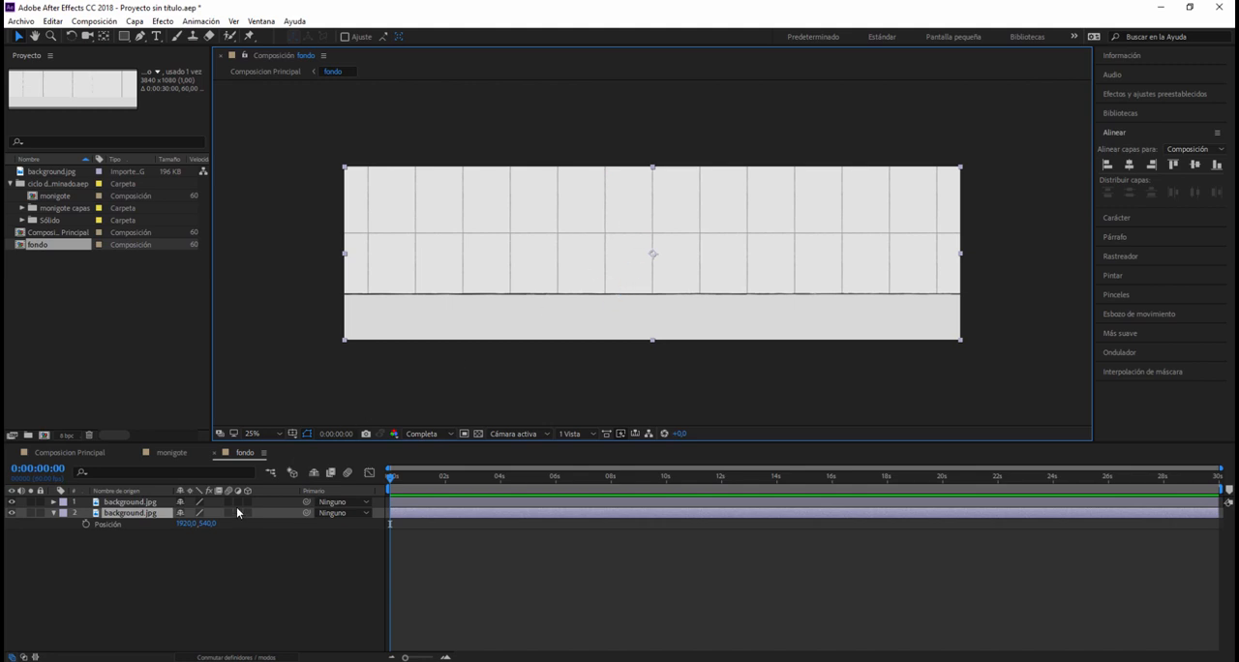
Step: Set the lower background.jpg layer's X position to 3840
click(185, 524)
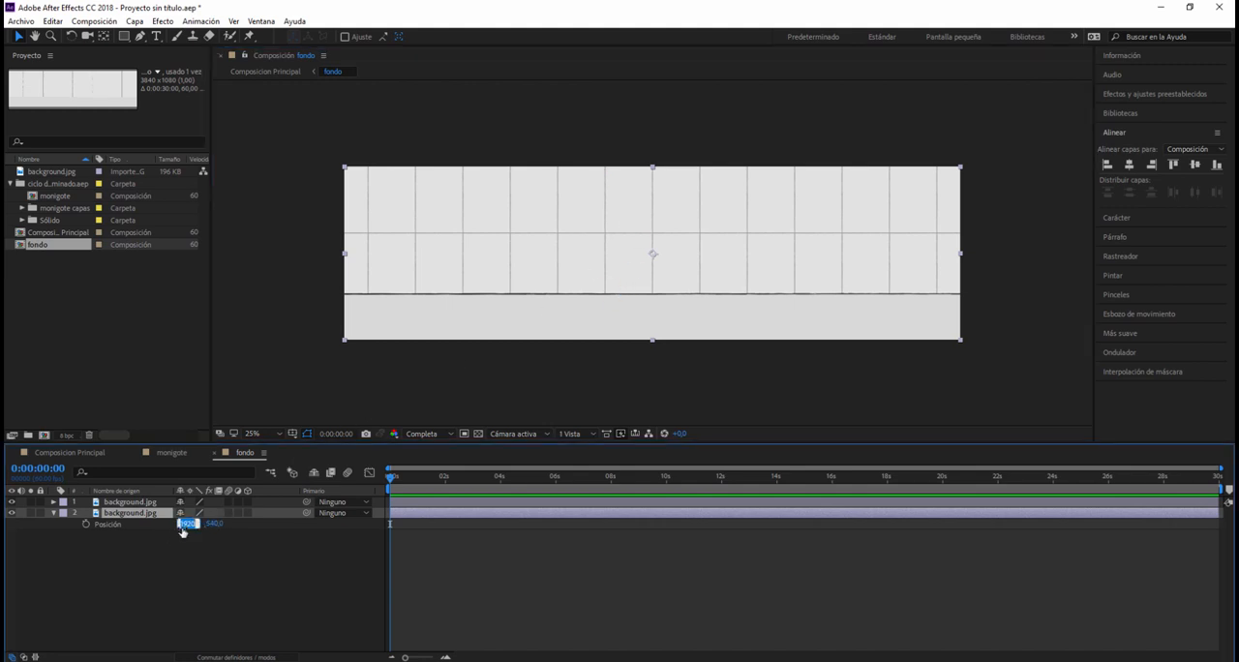
click(195, 524)
click(193, 553)
key(Return)
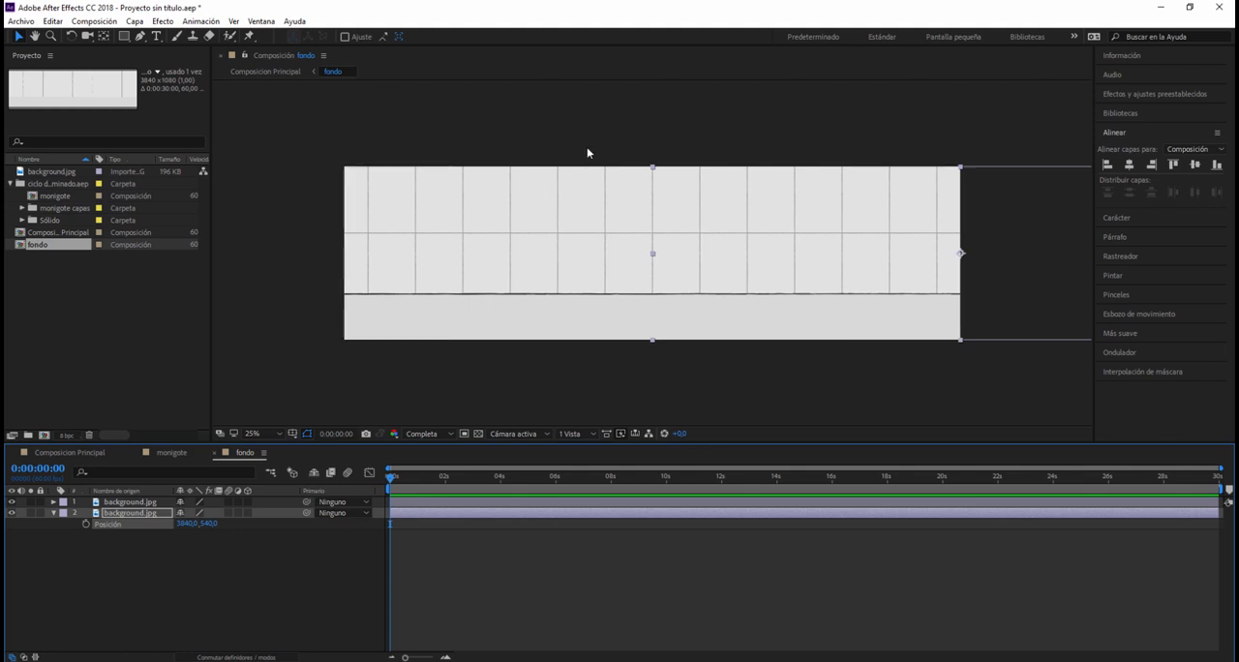
Step: Add 1920 to the lower background.jpg layer's X position, bringing it to 5760, and deselect the layer
click(187, 523)
click(200, 524)
text(+1920)
key(Return)
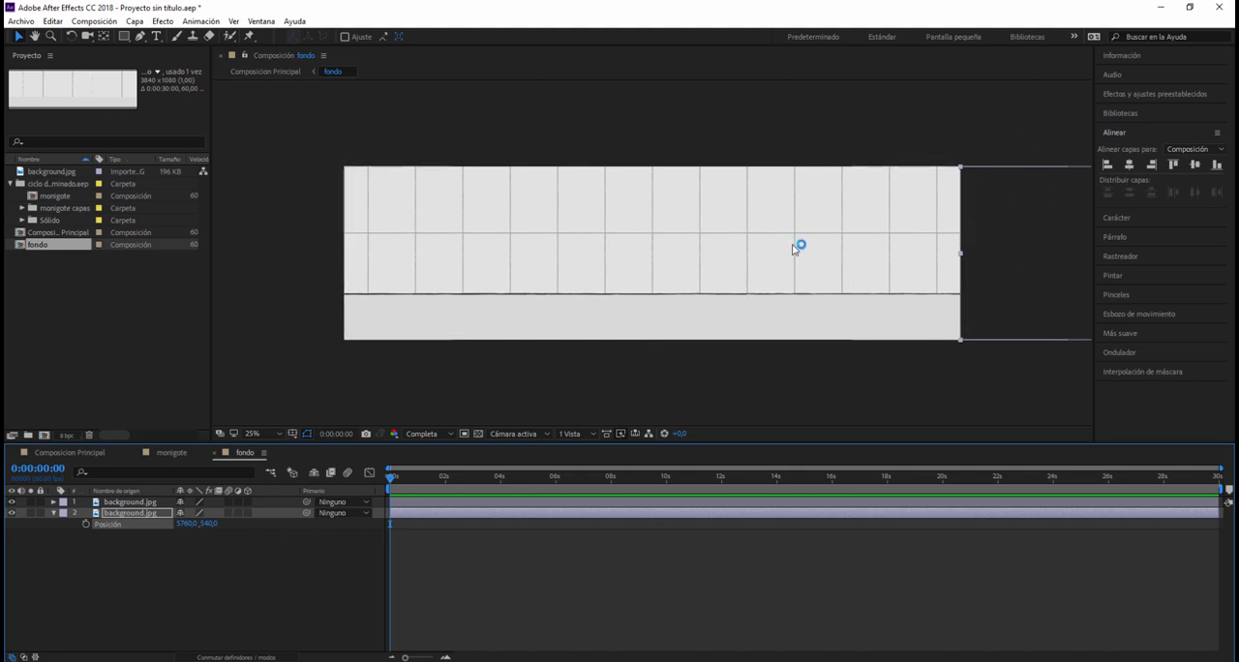
click(80, 580)
Step: Reveal the upper background.jpg layer's Position property and keep the playhead at 0 seconds
click(128, 502)
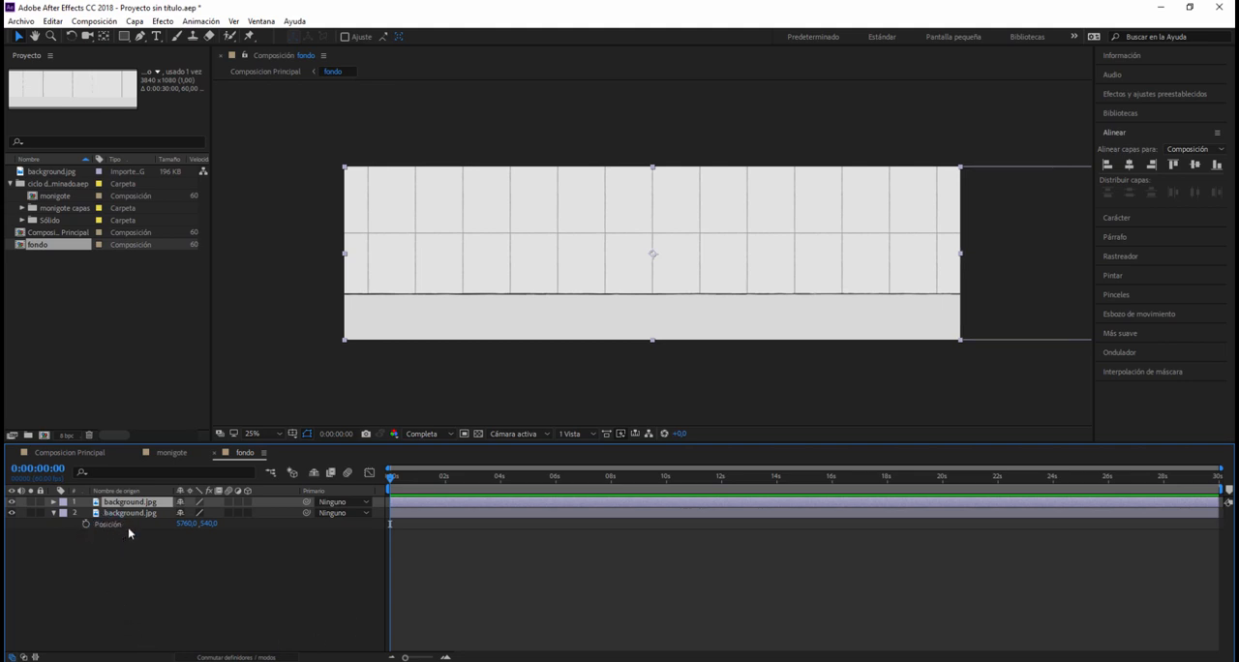
key(p)
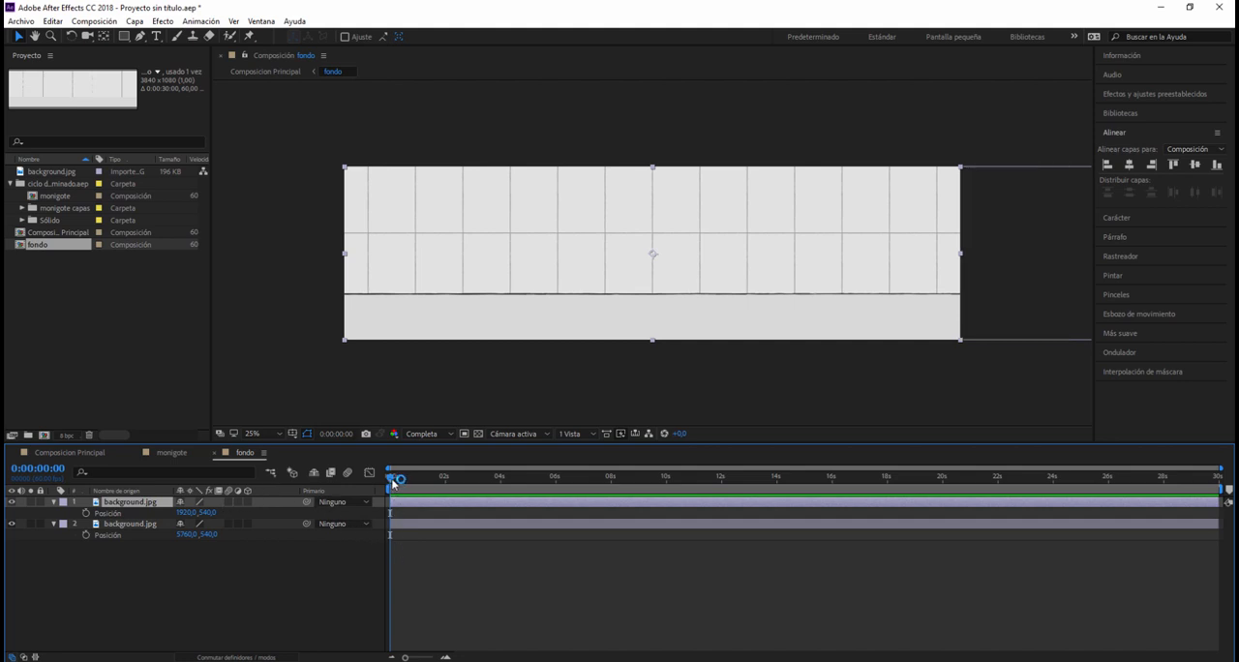
mouse_move(391, 478)
mouse_down()
mouse_move(423, 478)
mouse_move(385, 488)
mouse_up()
Step: Start the work area at 1 second and add a Position keyframe to the upper background.jpg layer at that time
click(445, 657)
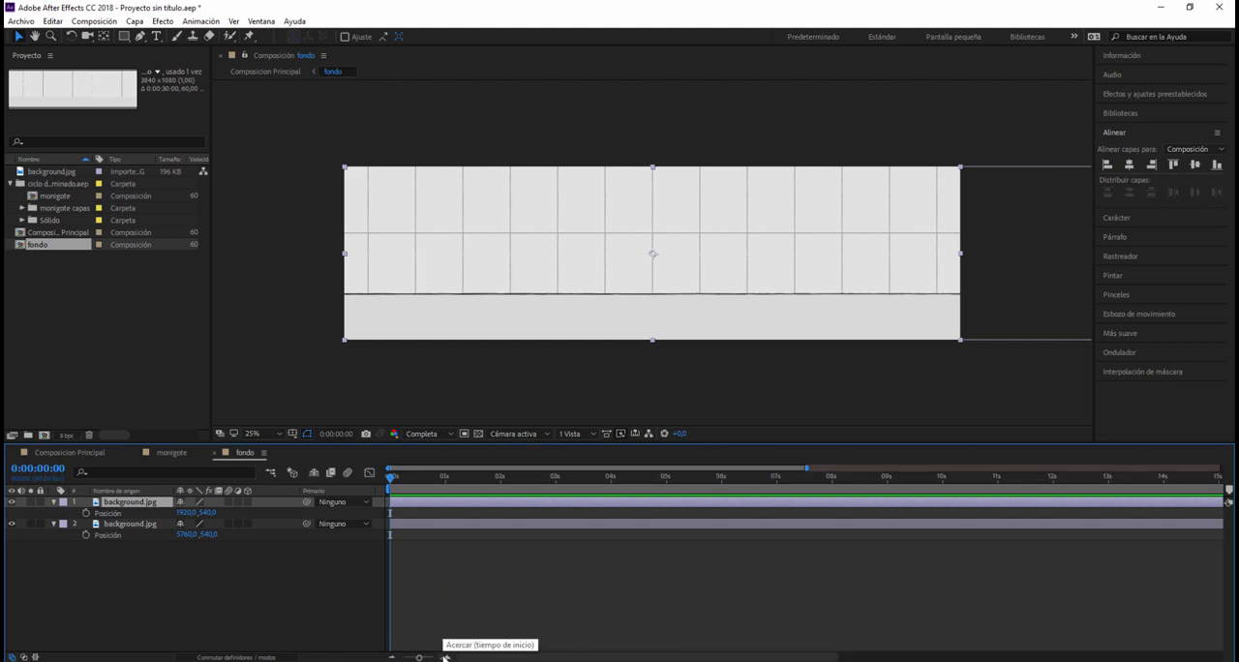
click(446, 658)
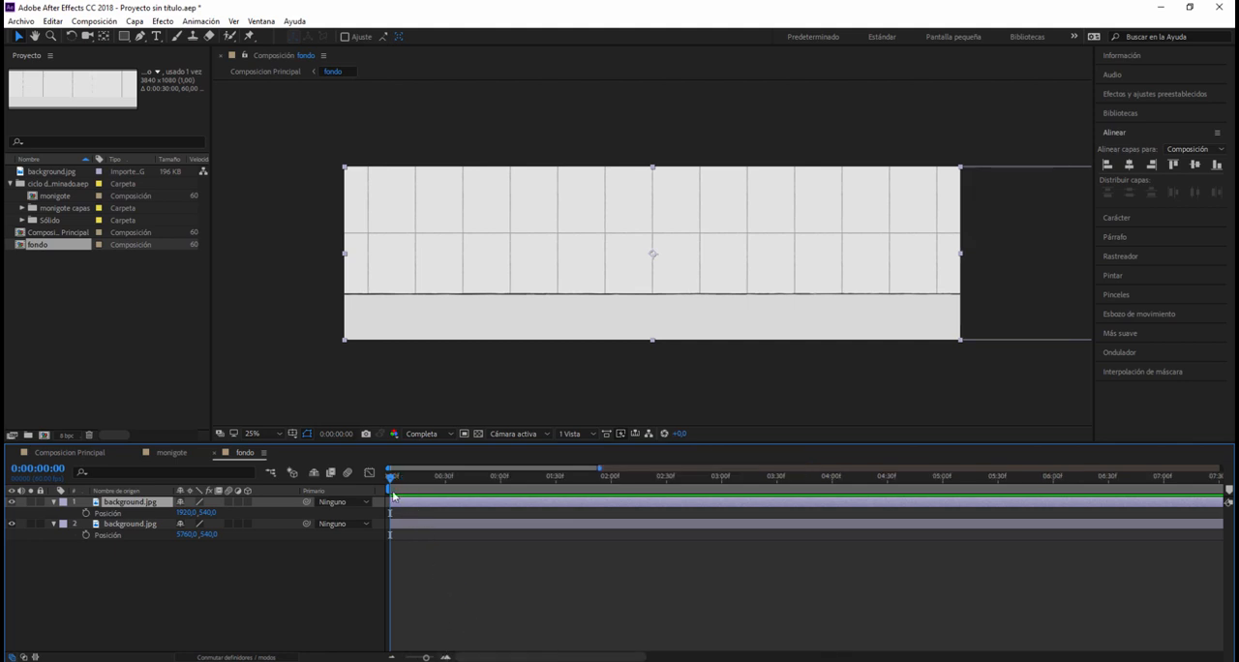
click(391, 658)
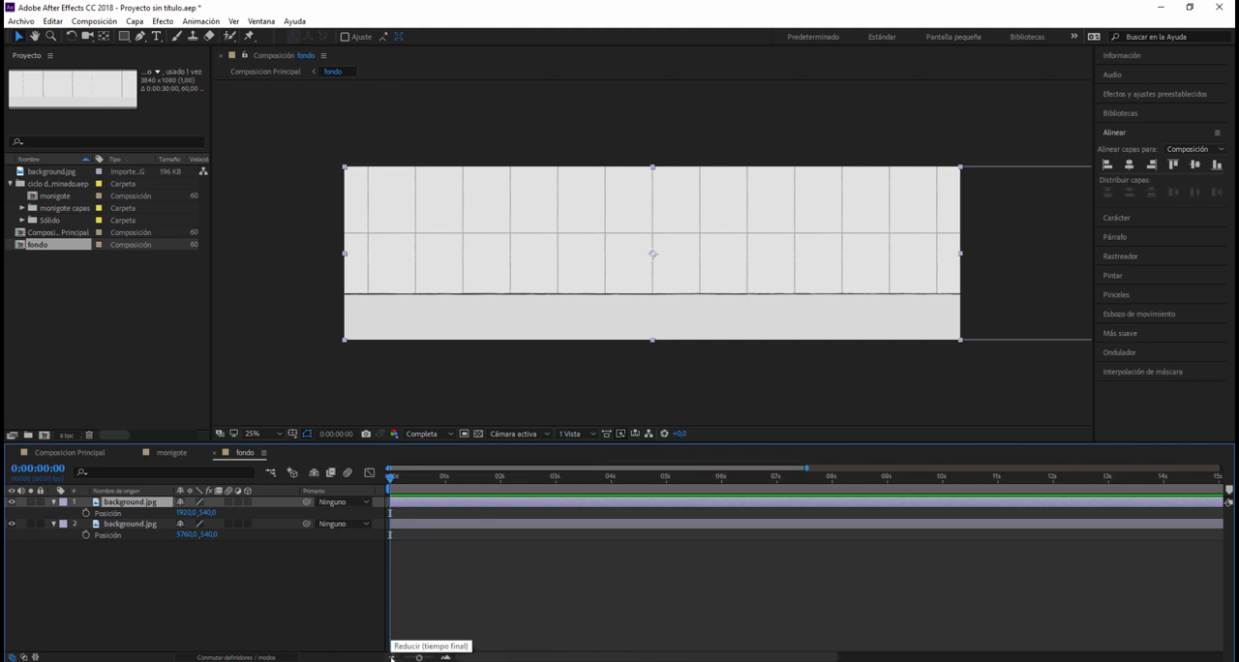
drag(392, 472, 444, 496)
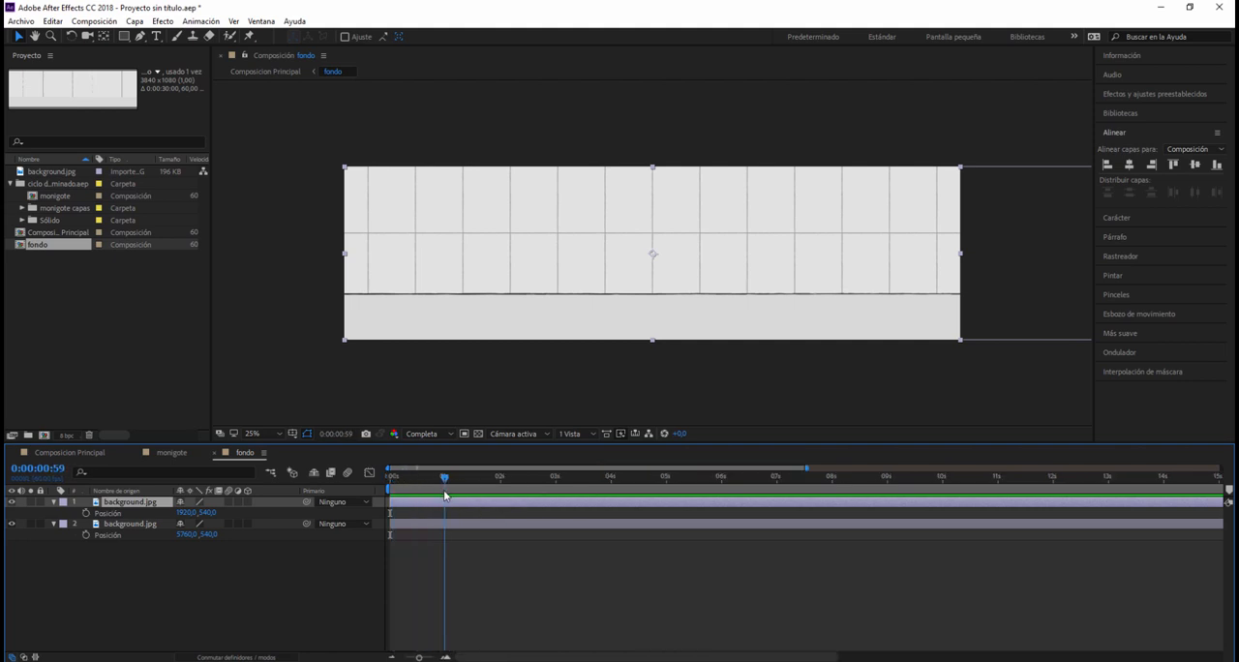
click(43, 468)
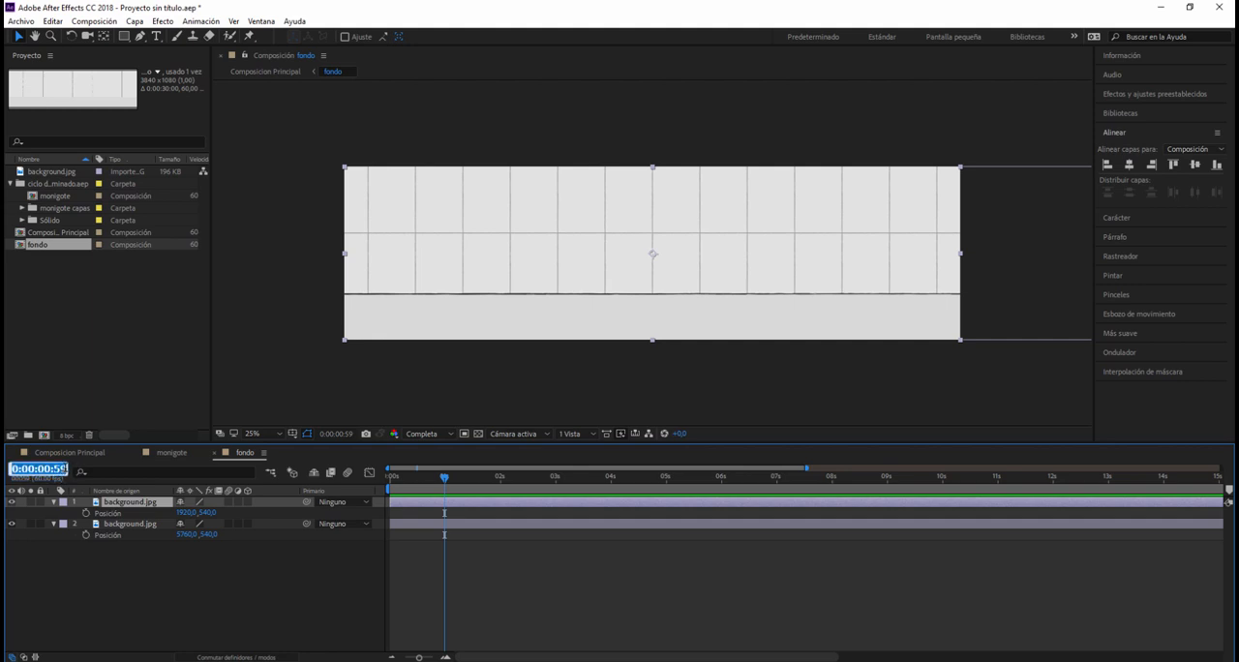
click(55, 469)
key(BackSpace)
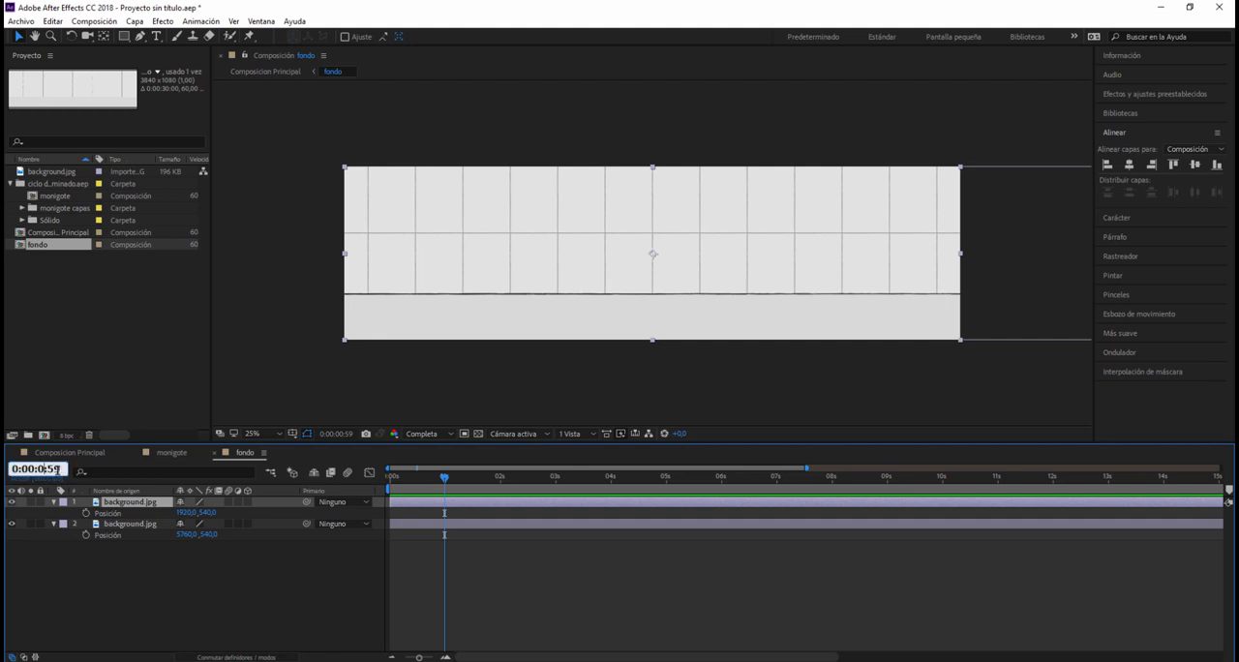
text(1:00)
key(Return)
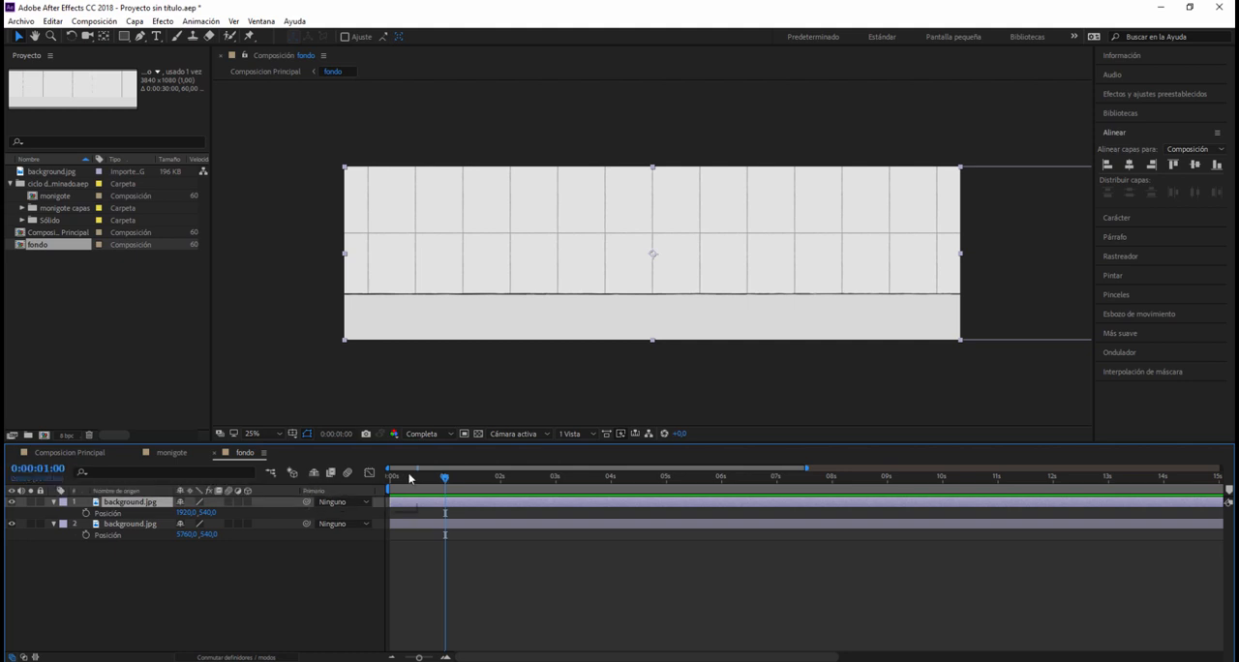
drag(388, 489, 444, 489)
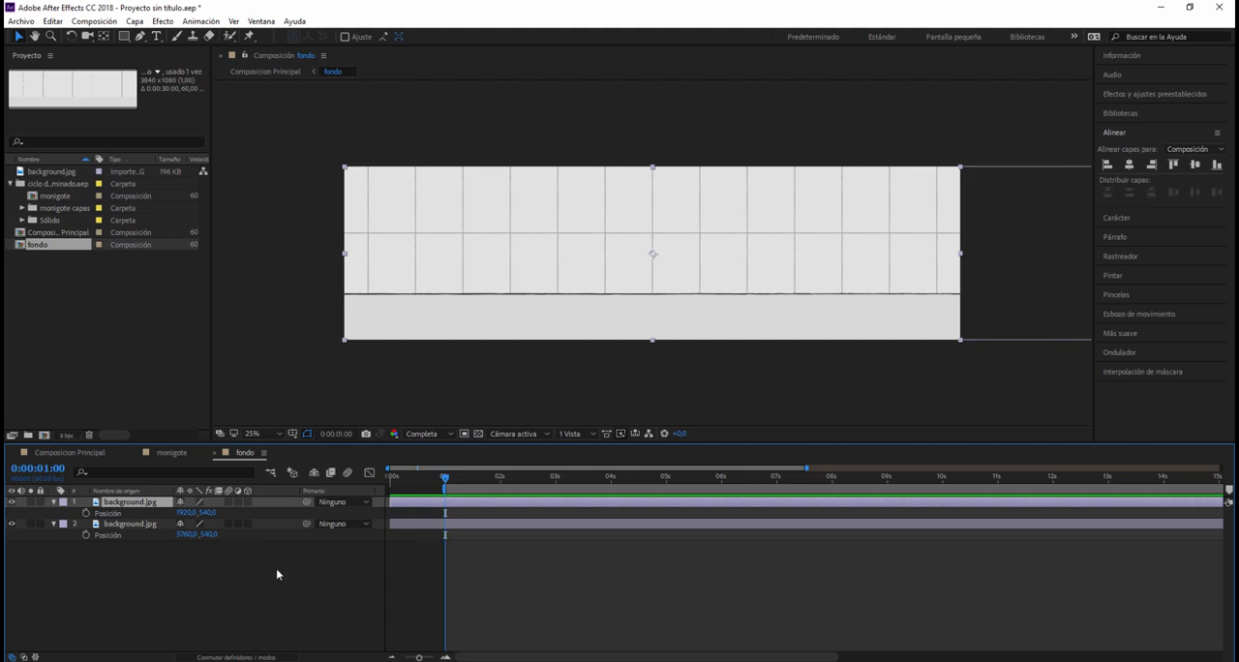
click(85, 514)
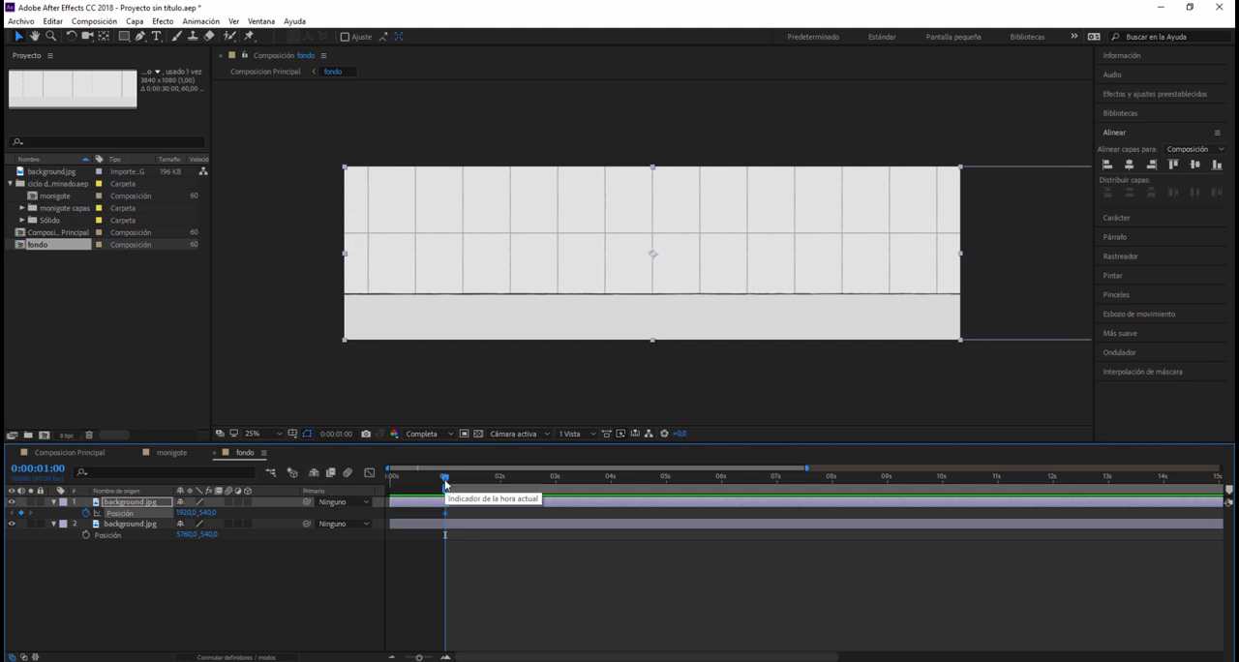
Step: Add a Position keyframe to the upper background.jpg layer at 10 seconds with X set to -1920, and deselect the layer
drag(446, 484, 944, 489)
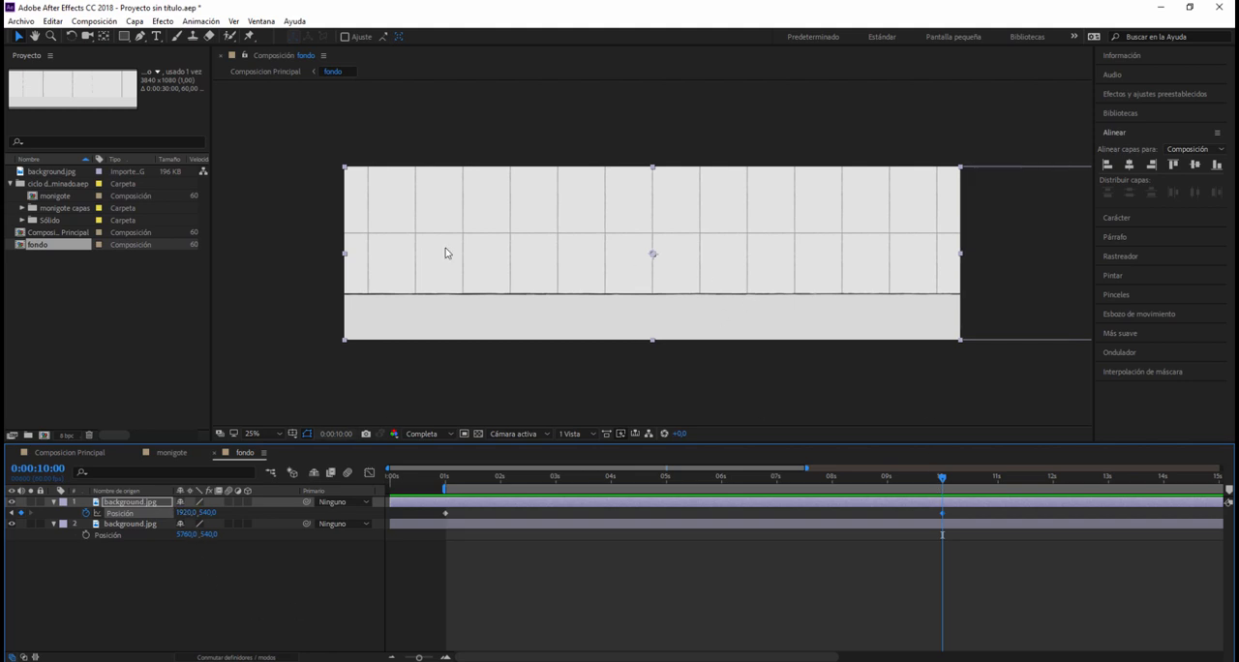
click(187, 513)
click(196, 514)
text(0)
key(Return)
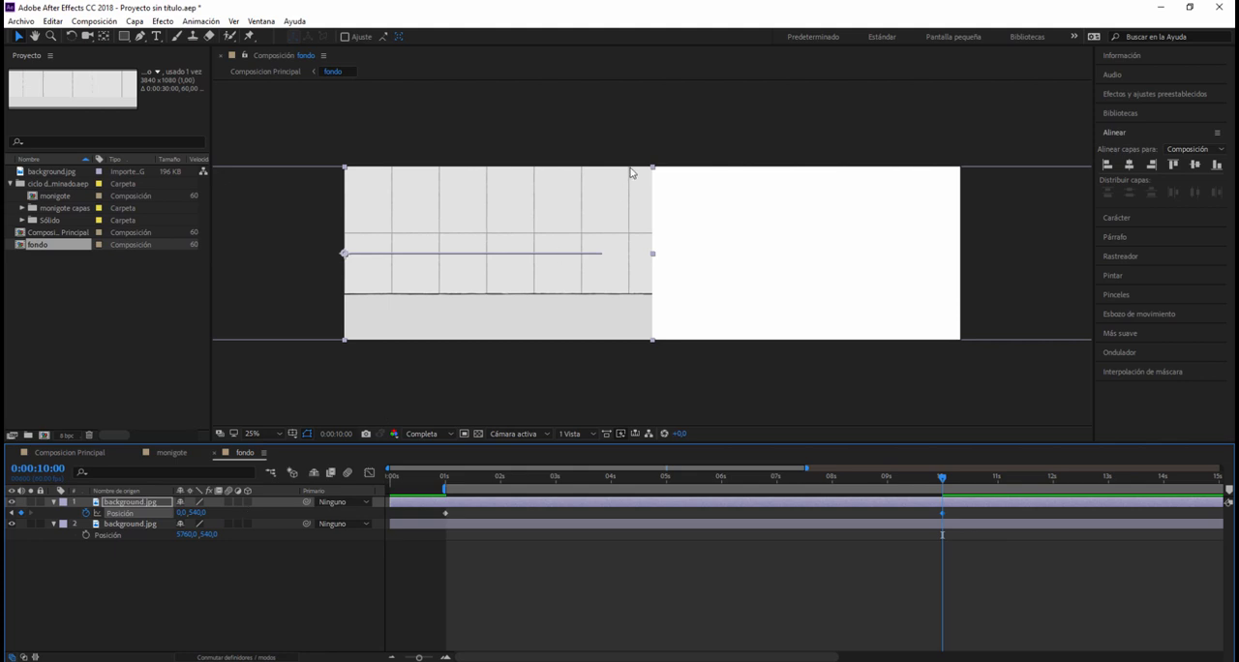
click(186, 512)
text(-1920)
key(Return)
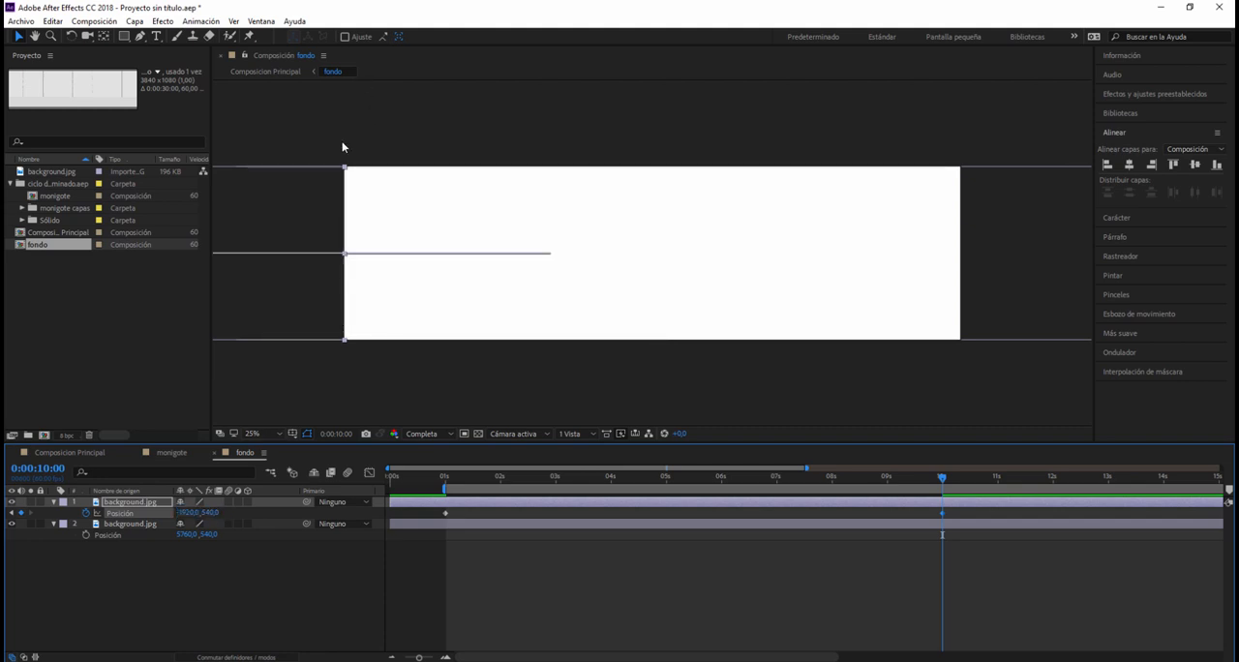
click(401, 379)
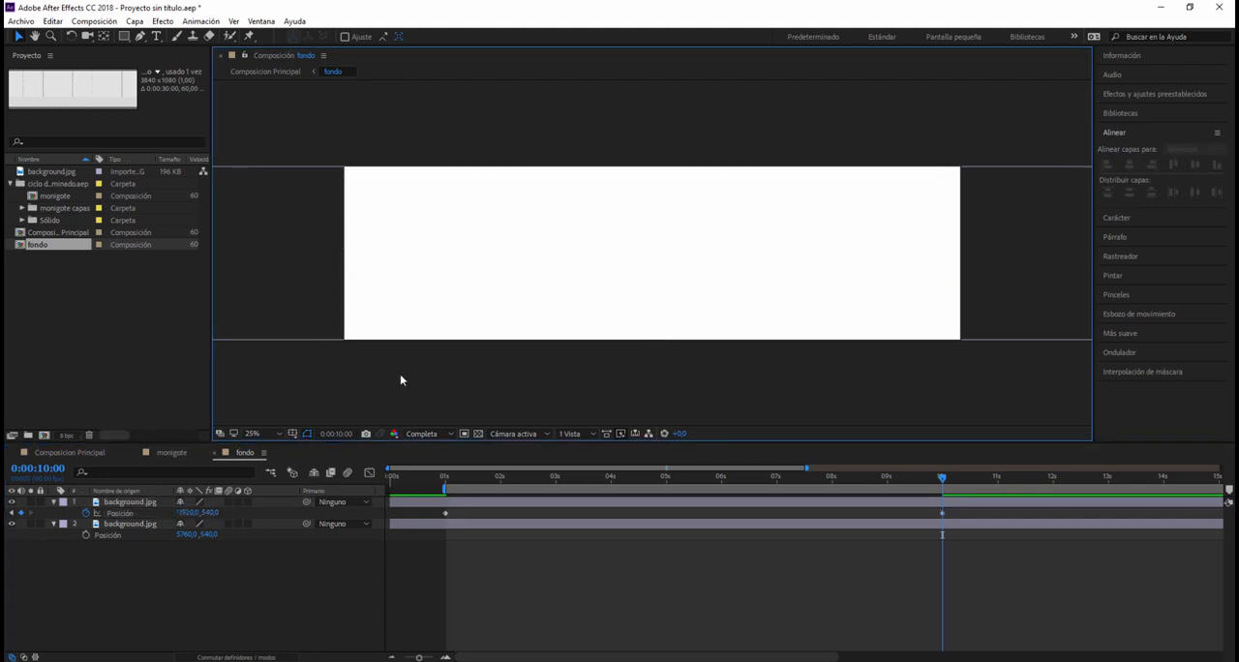
Step: Add a Position keyframe to the lower background.jpg layer at 1 second, keeping its current position
click(109, 526)
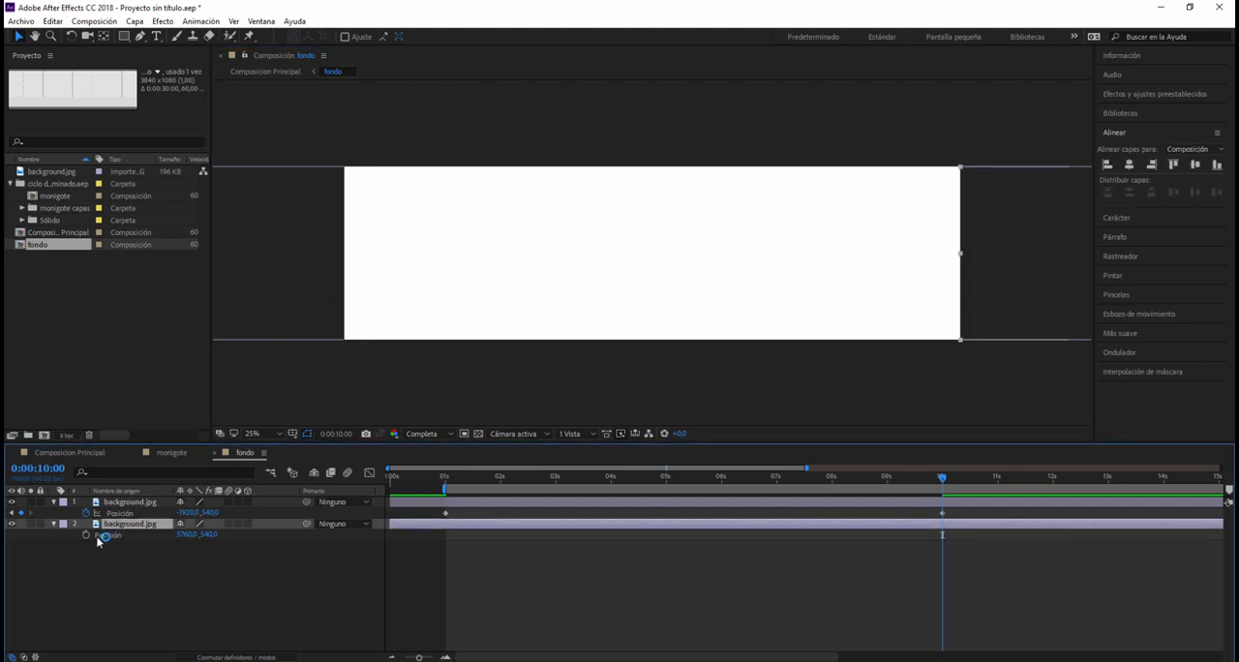
click(444, 476)
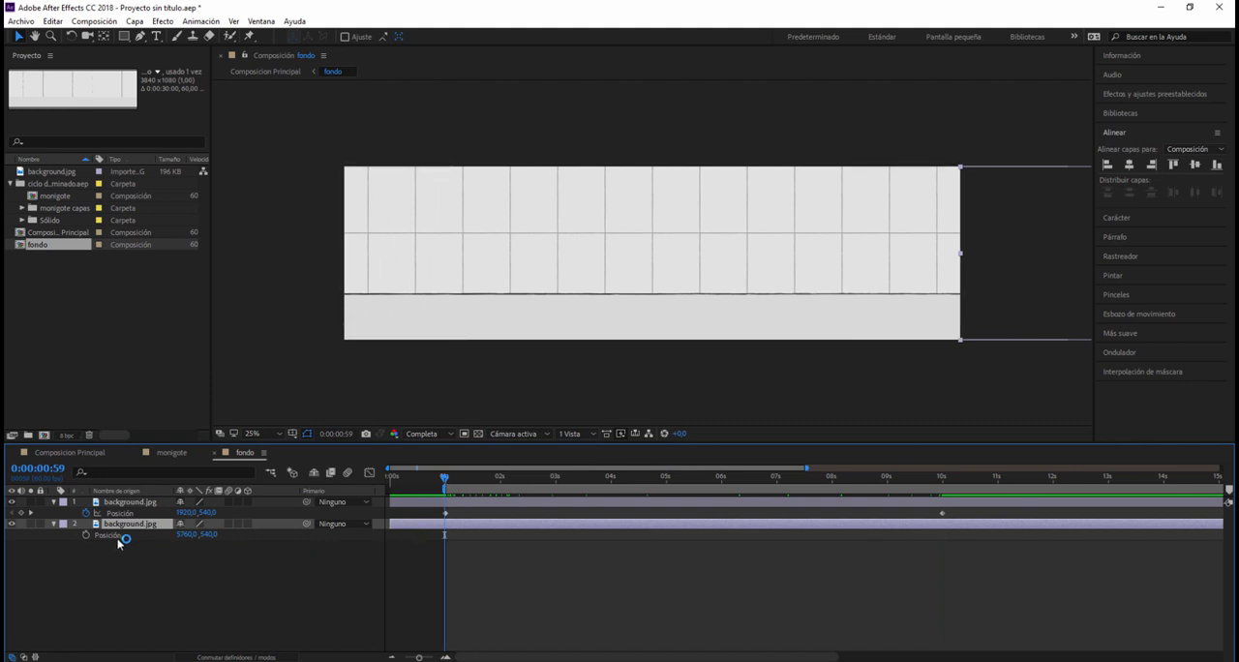
click(86, 535)
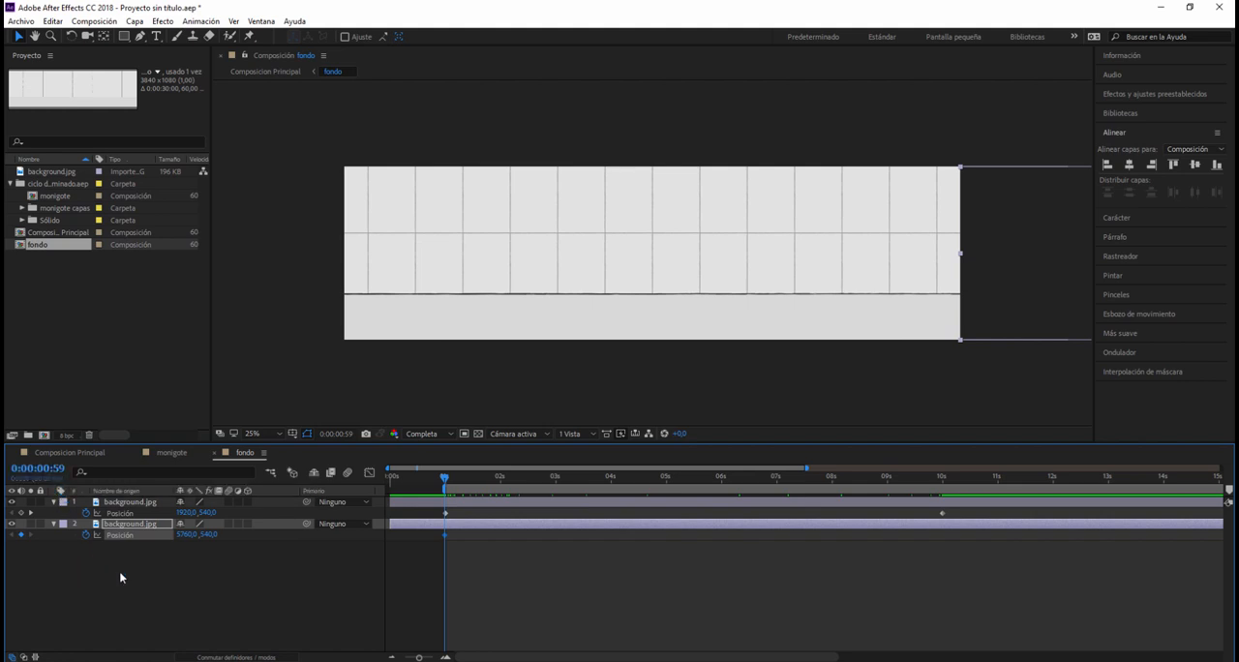
click(53, 470)
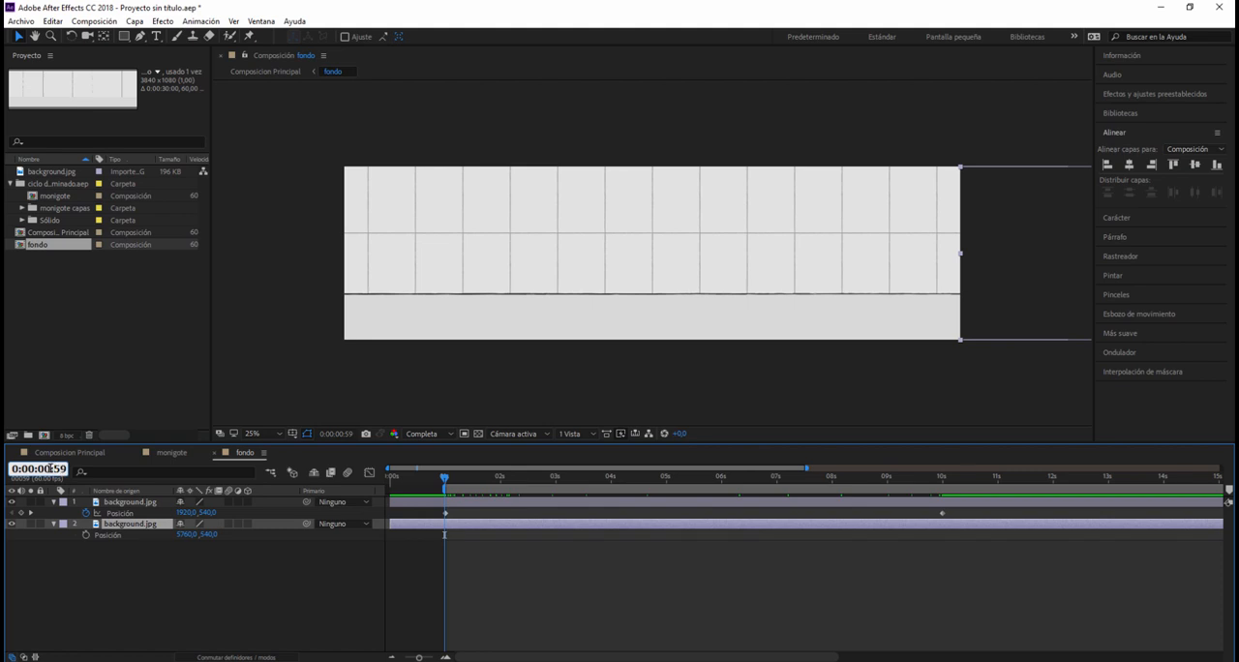
key(BackSpace)
text(1)
key(Right)
key(Right)
key(Right)
key(BackSpace)
key(Return)
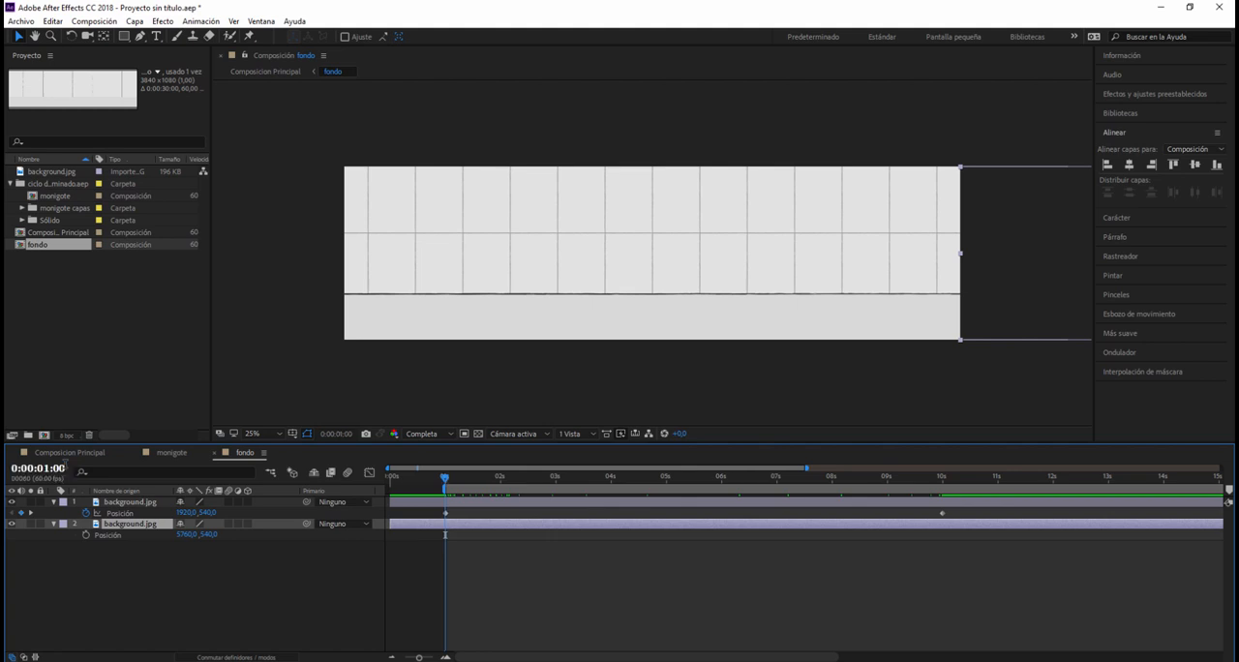
click(86, 534)
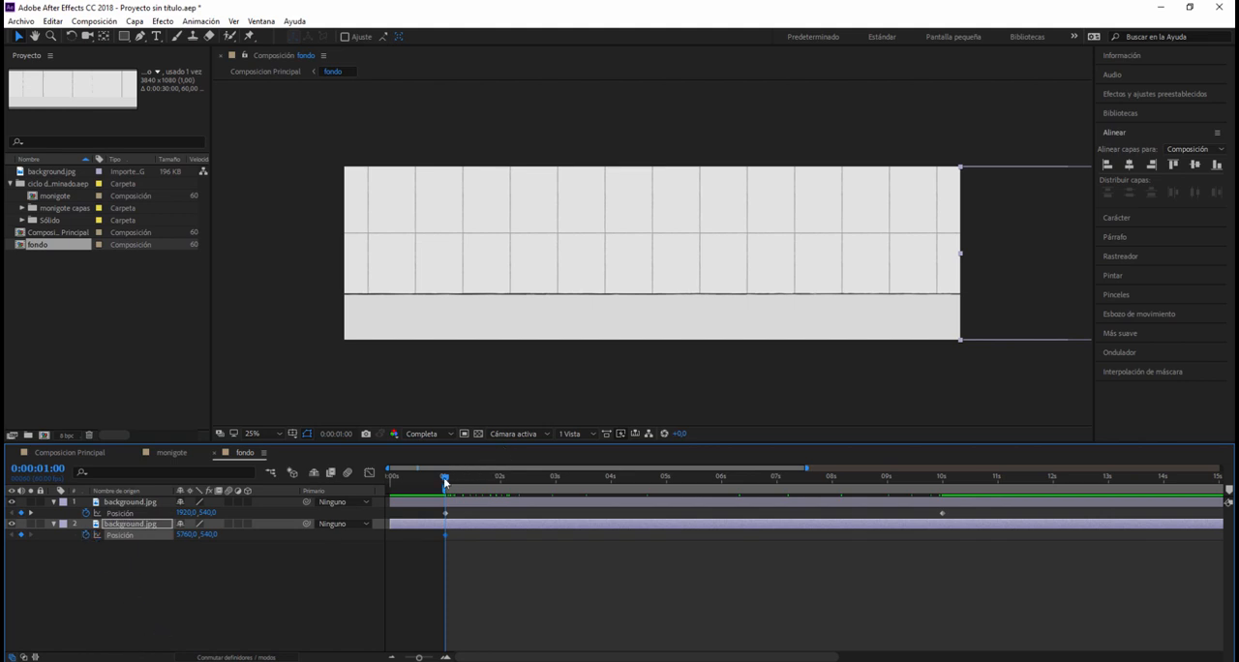
Step: Add a Position keyframe to the lower background.jpg layer at 10 seconds with X set to 1920
drag(446, 478, 942, 519)
click(22, 535)
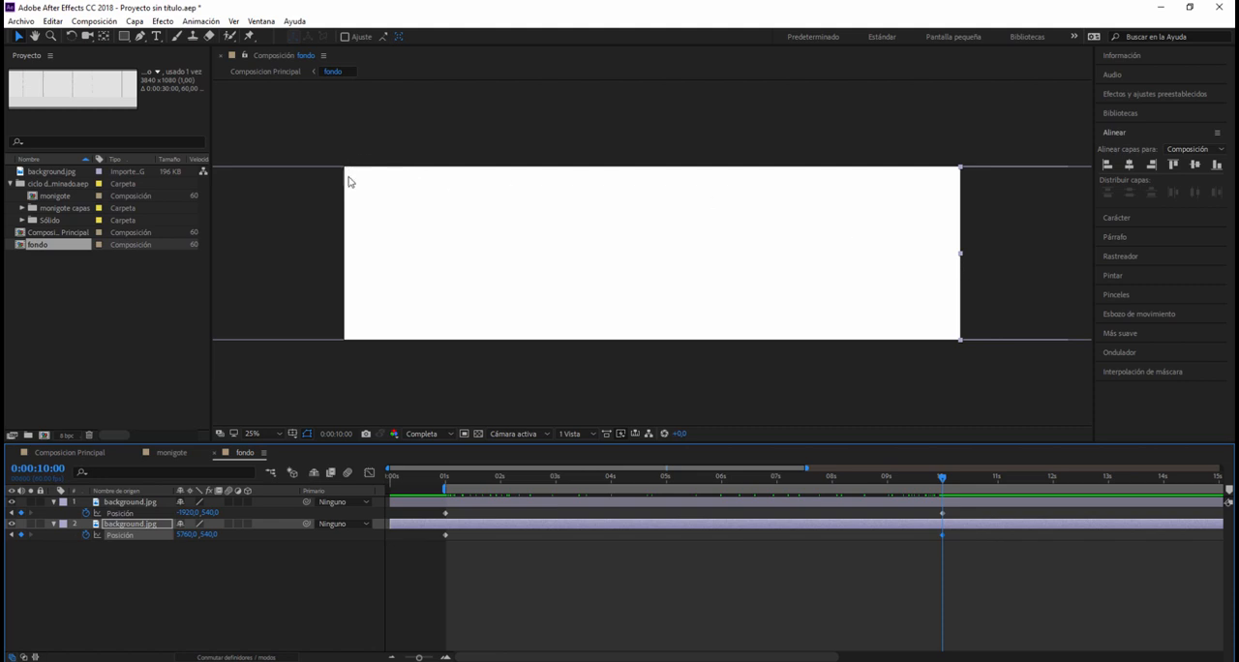
click(184, 535)
text(-1920)
key(Return)
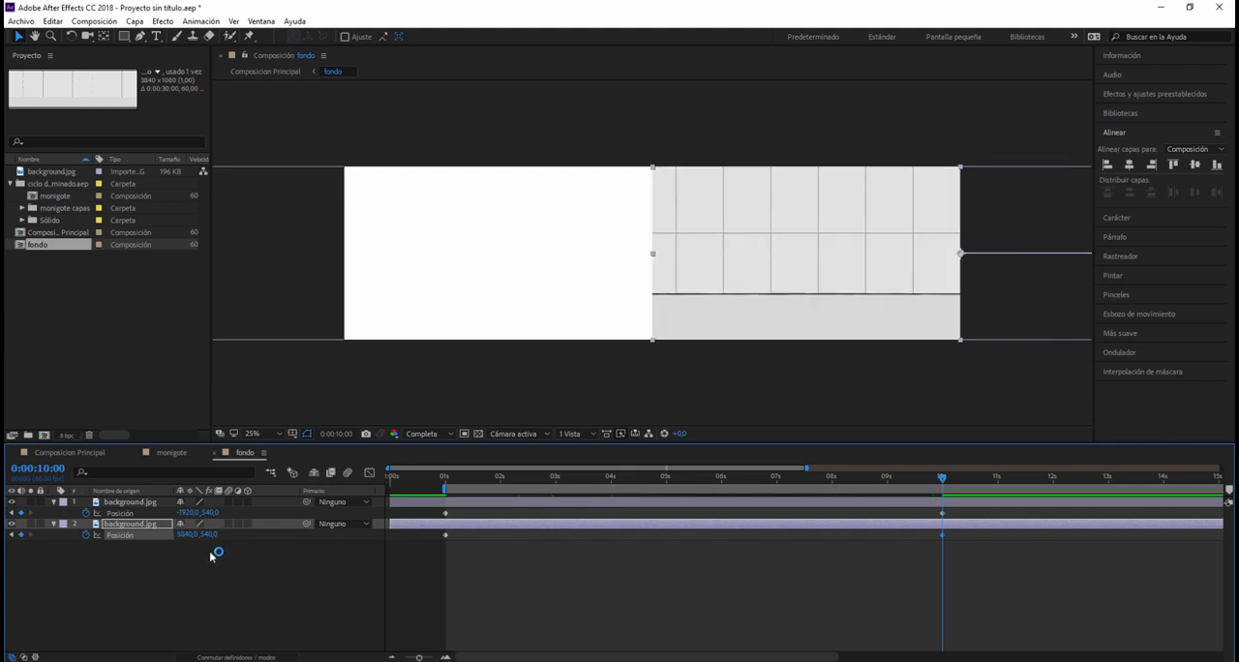
click(184, 534)
click(199, 534)
key(Return)
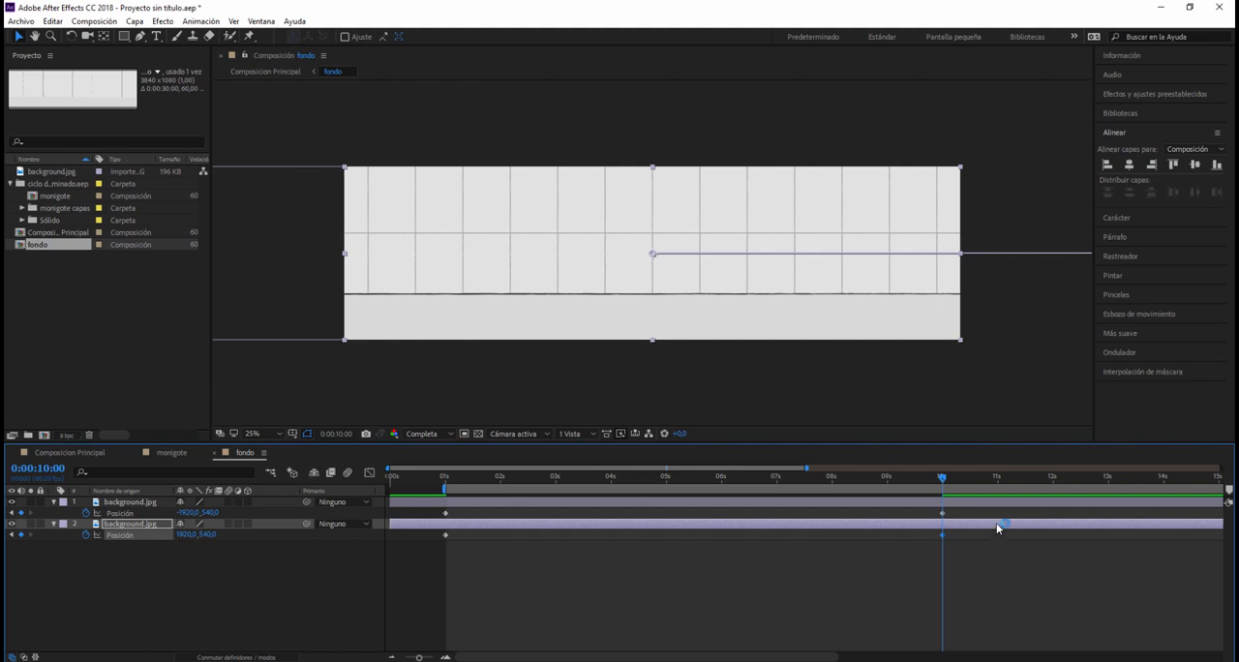
Step: Return the playhead to 0 seconds, open Composicion Principal and enable time remapping on its fondo layer
mouse_move(944, 480)
mouse_down()
mouse_move(697, 478)
mouse_move(513, 441)
mouse_move(442, 441)
mouse_move(842, 450)
mouse_move(943, 474)
mouse_move(451, 480)
mouse_move(449, 492)
mouse_move(944, 491)
mouse_up()
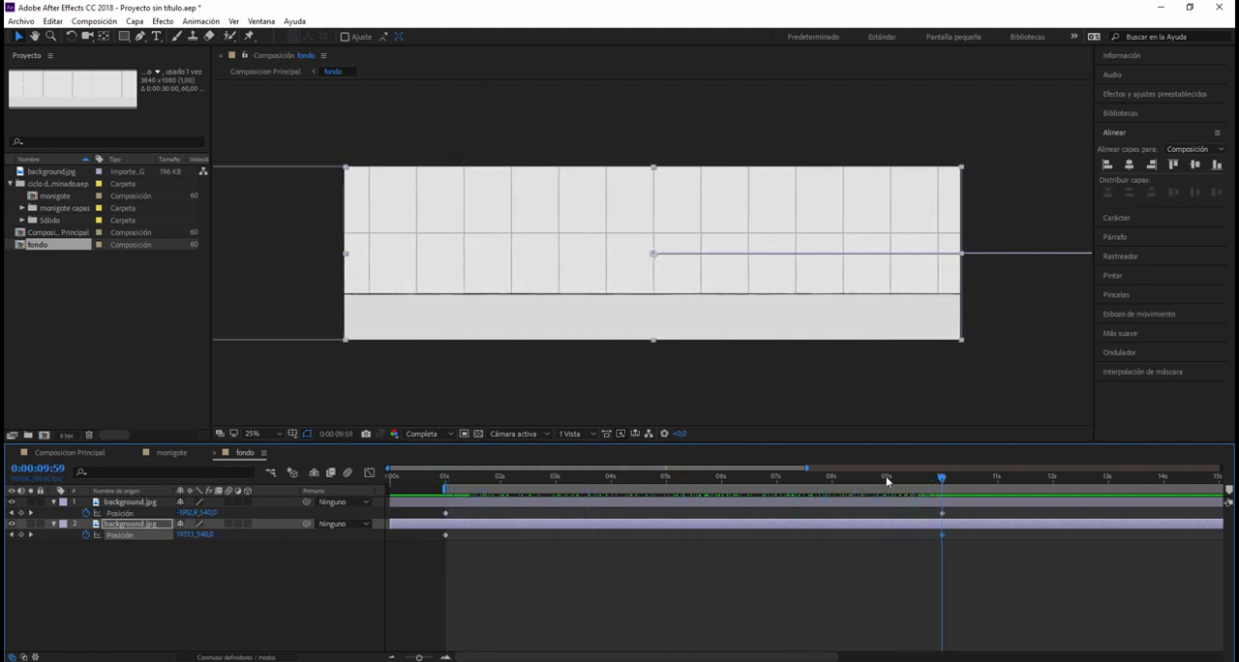
drag(940, 481, 391, 476)
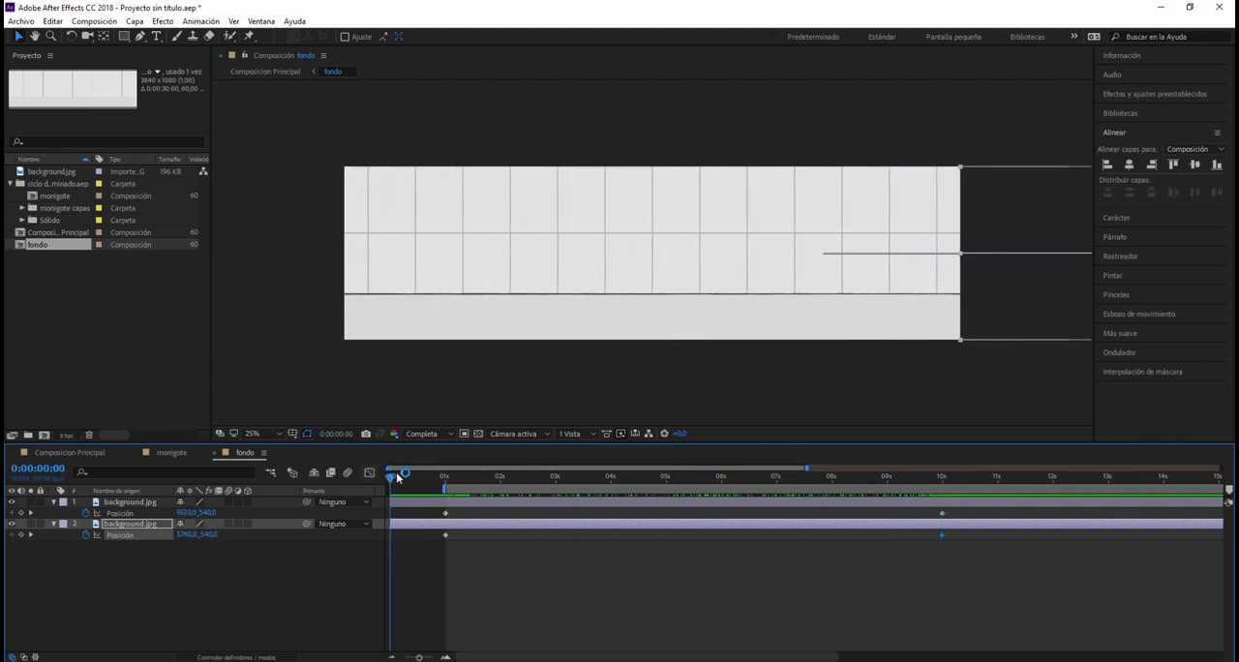
double_click(69, 234)
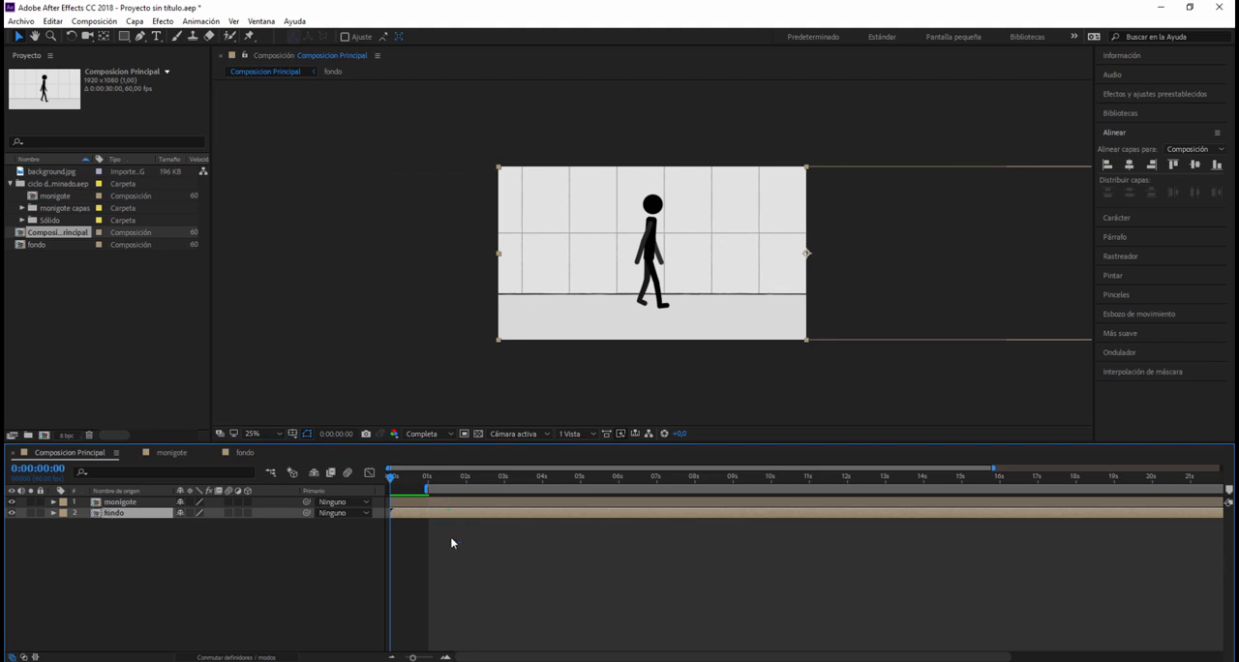
click(117, 502)
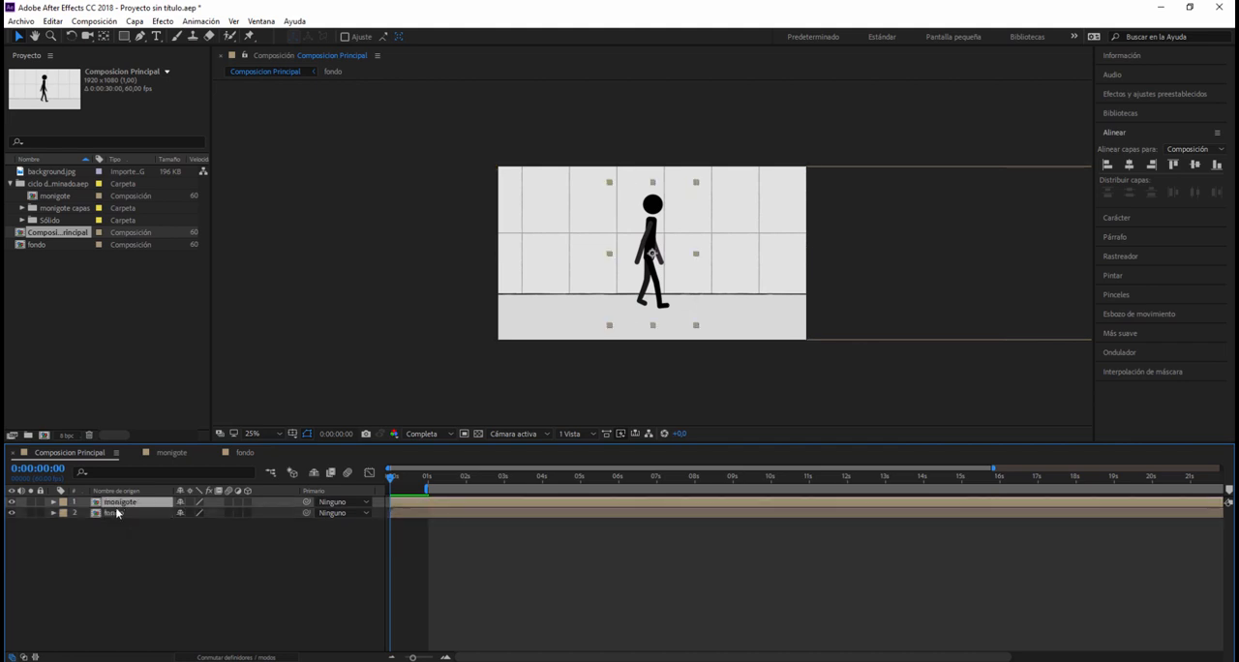
click(121, 513)
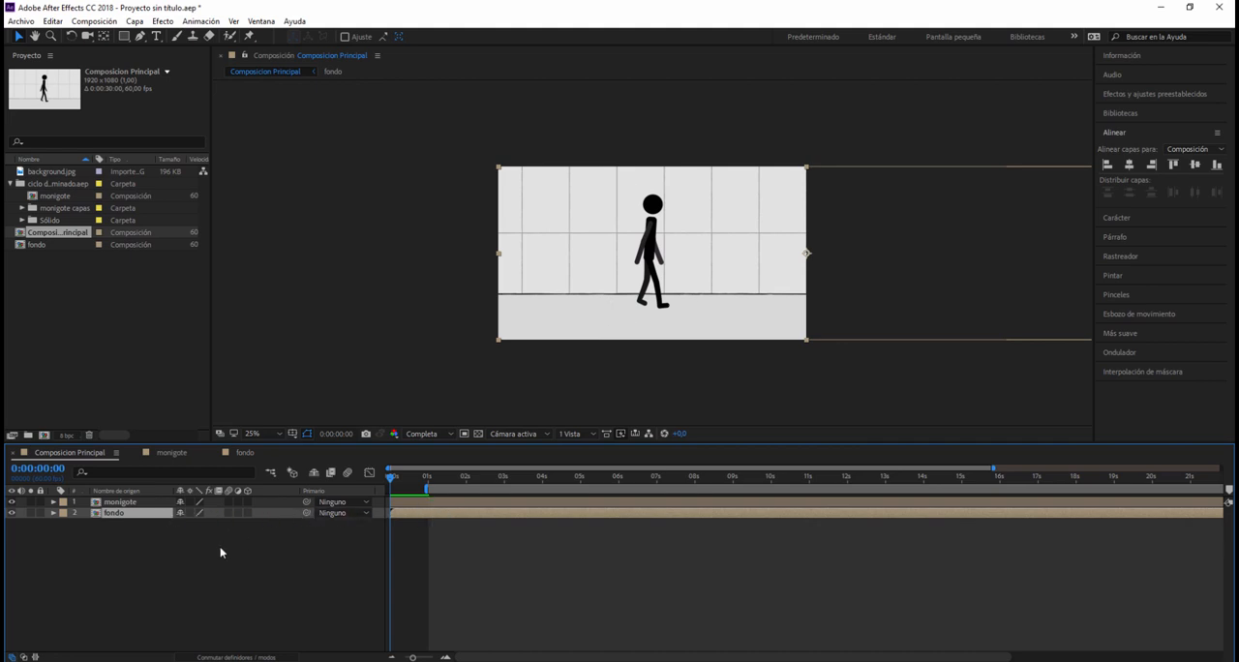
key(ctrl+alt+t)
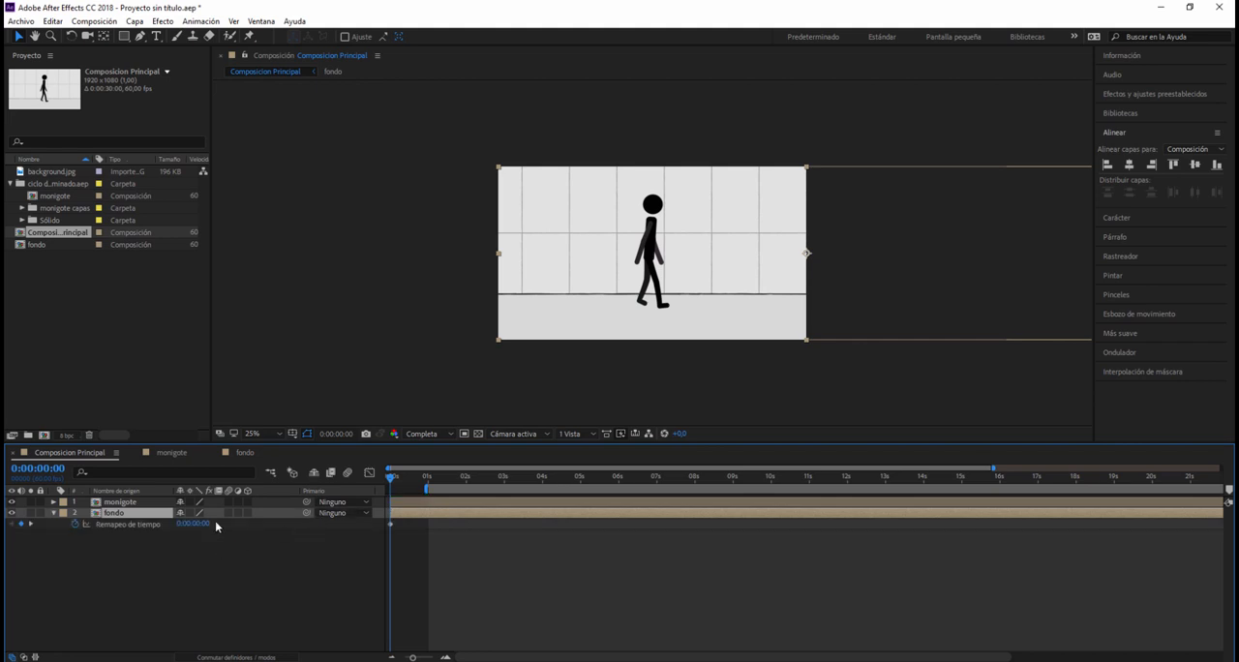
Step: Add a time remap keyframe to the fondo layer at 1 second
click(38, 468)
click(46, 468)
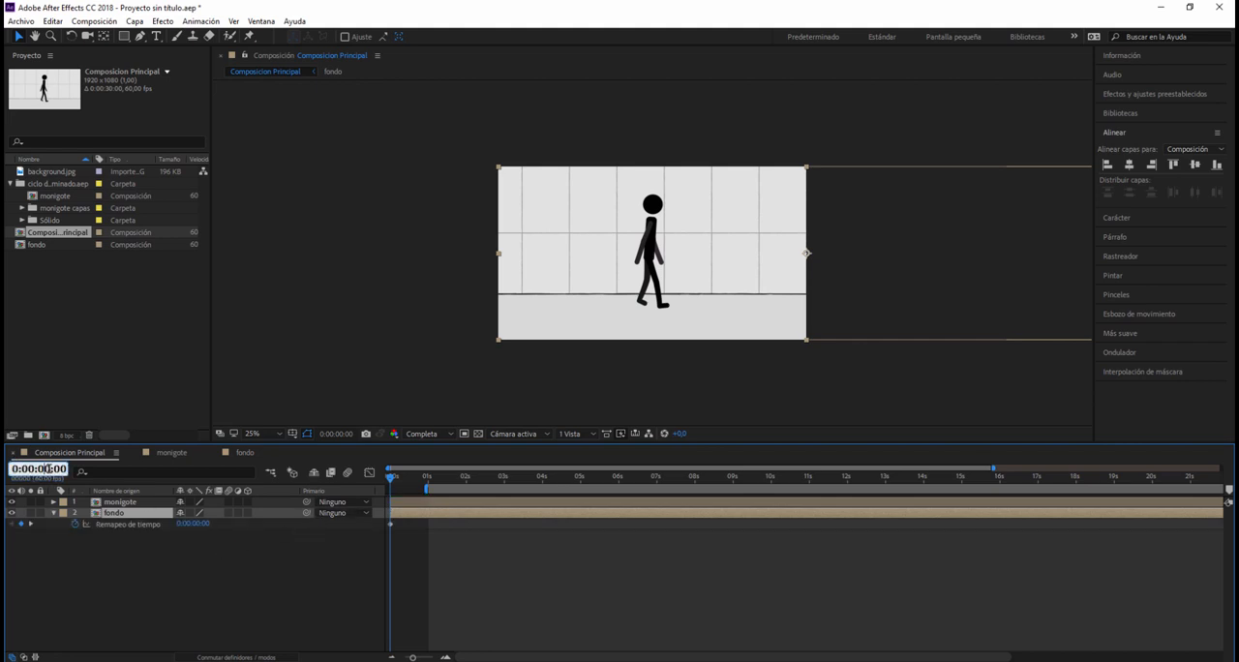
text(1)
key(Return)
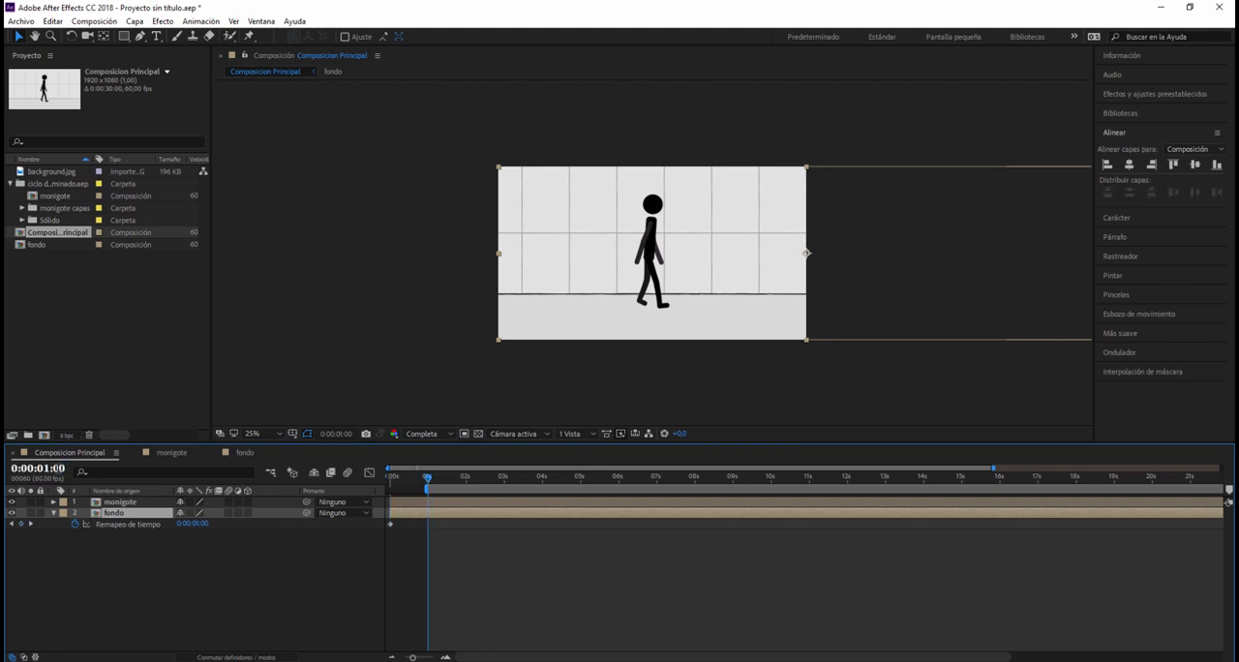
click(20, 524)
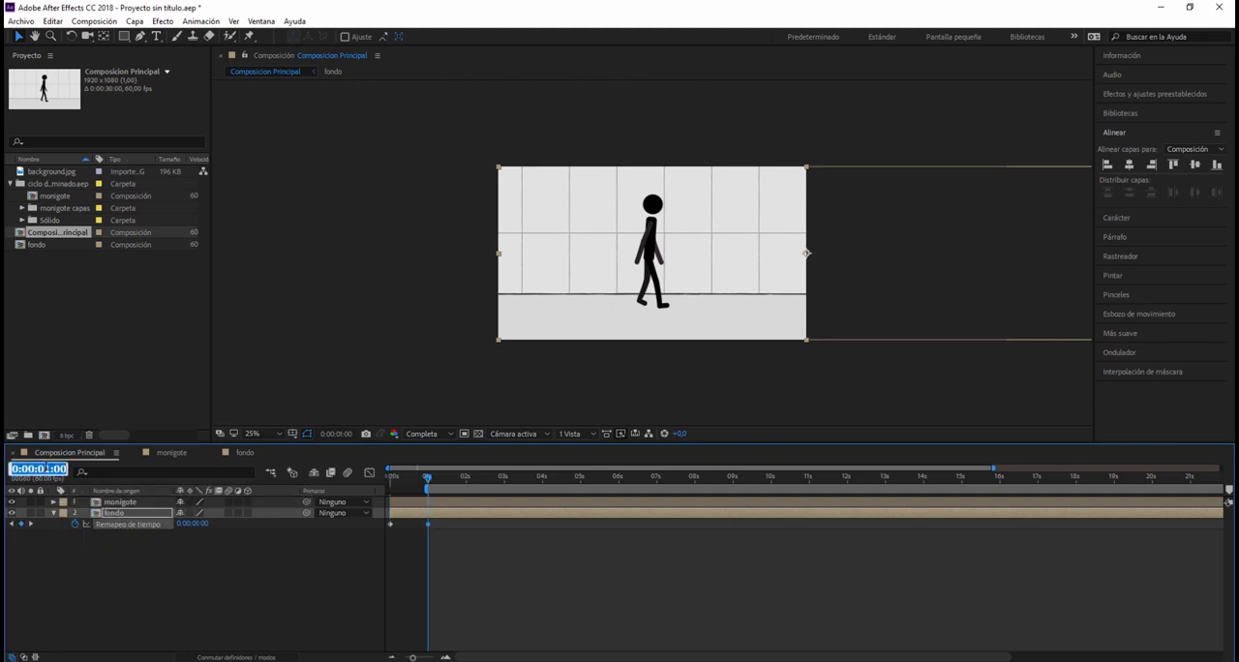
Step: Add a time remap keyframe to the fondo layer at 10 seconds and remove its original start and end keyframes
click(44, 469)
key(BackSpace)
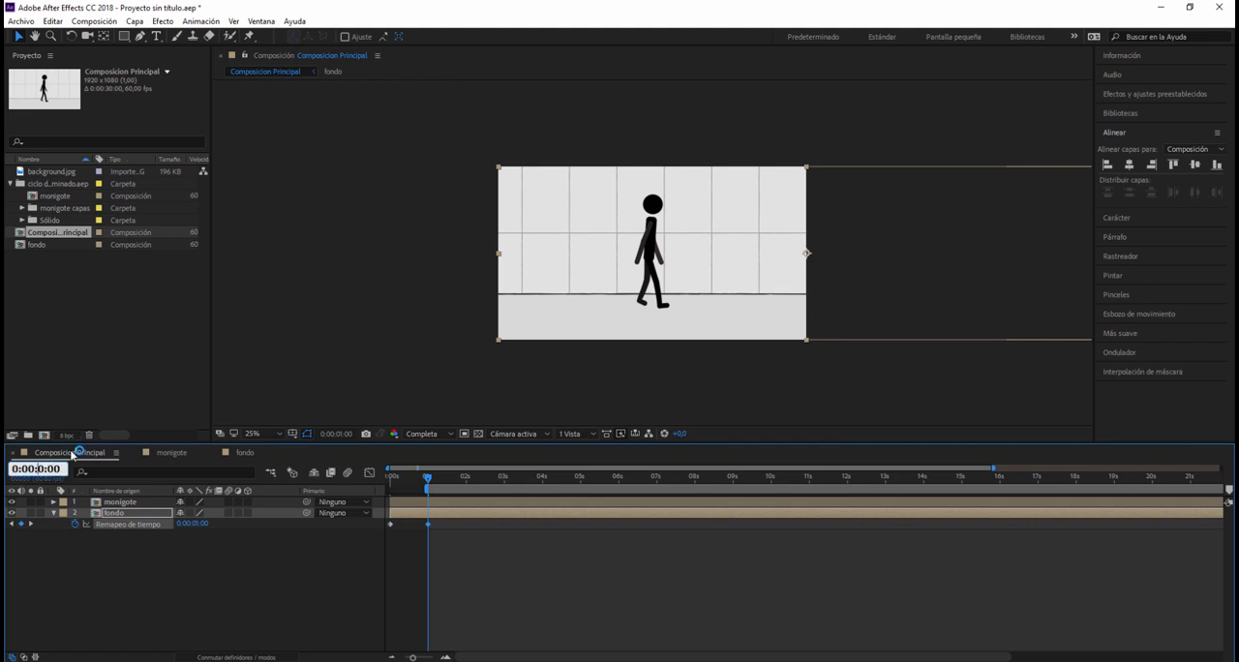
text(1)
key(Return)
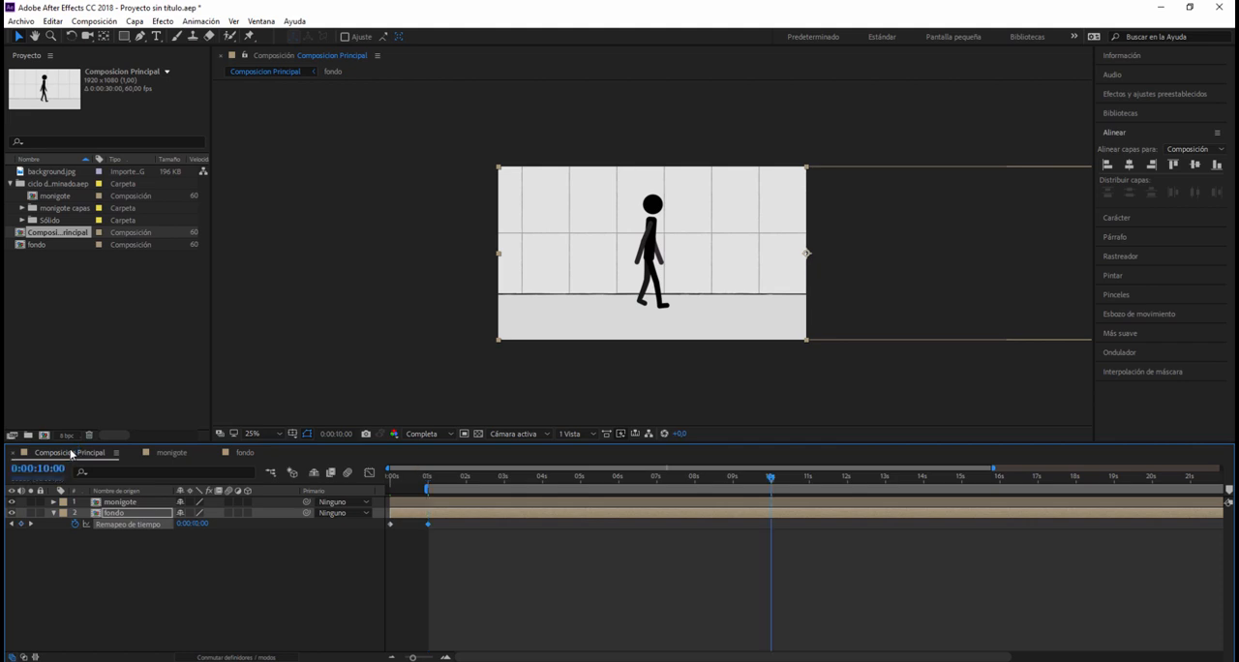
click(21, 524)
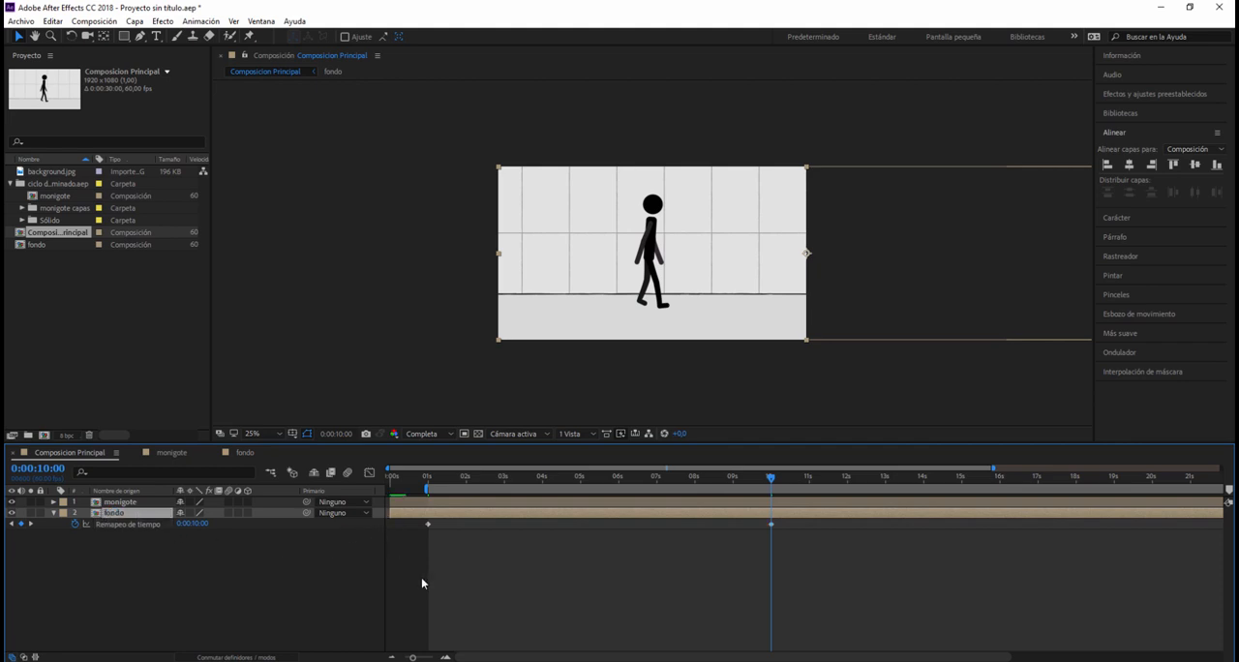
drag(566, 656, 608, 656)
drag(772, 478, 424, 502)
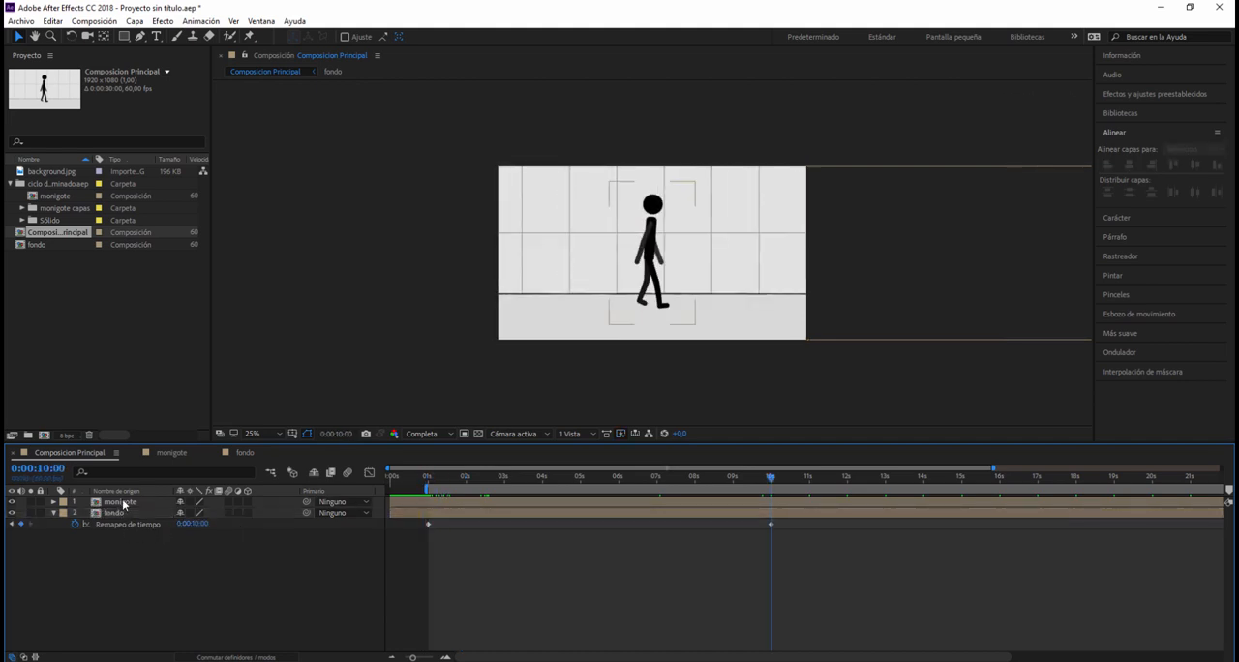
Step: Reveal the monigote layer's time remap property and copy only its loop expression
click(123, 503)
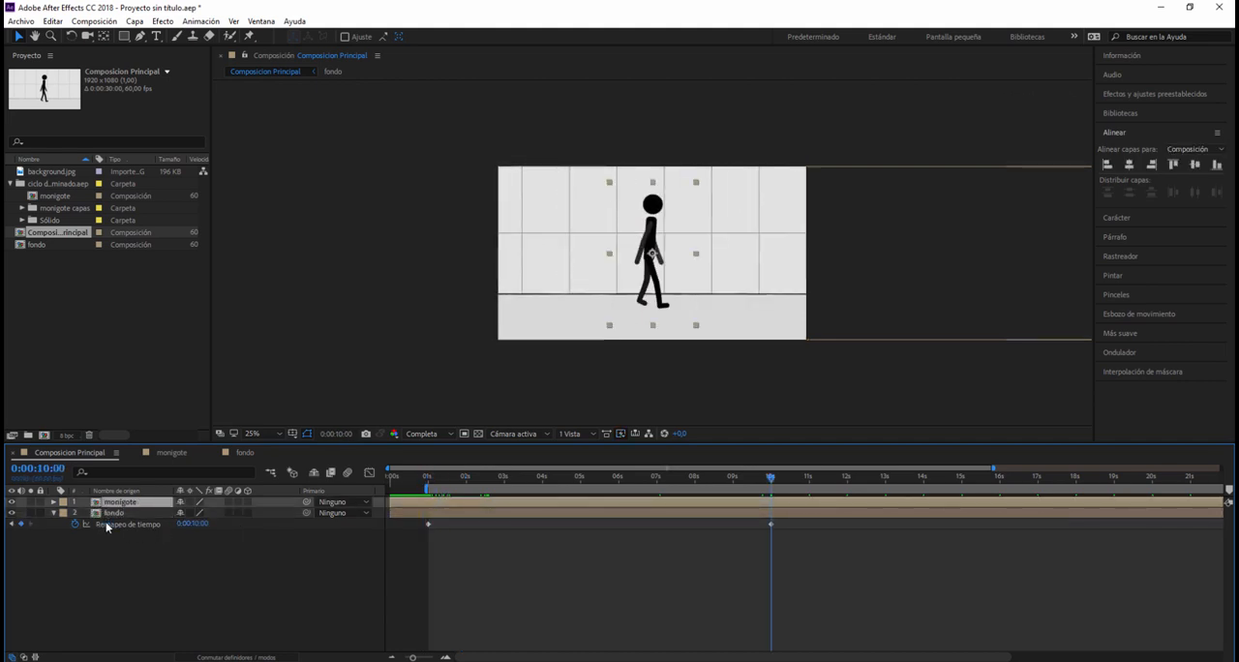
key(ctrl+alt+t)
click(122, 515)
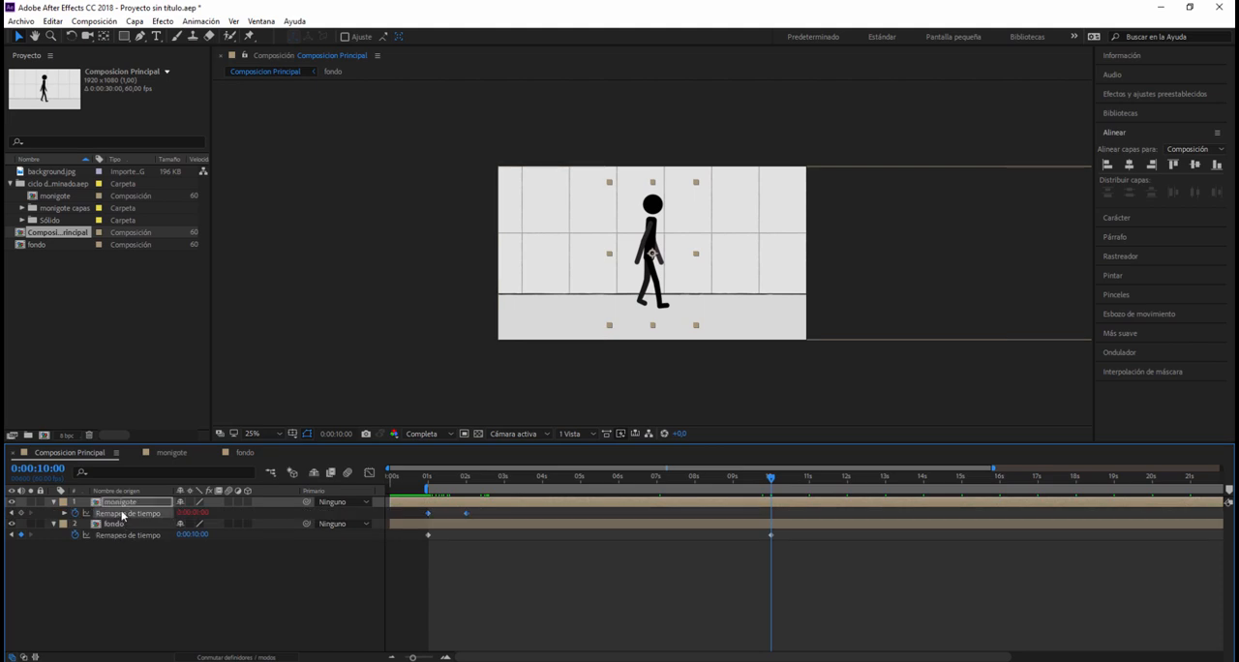
right_click(122, 519)
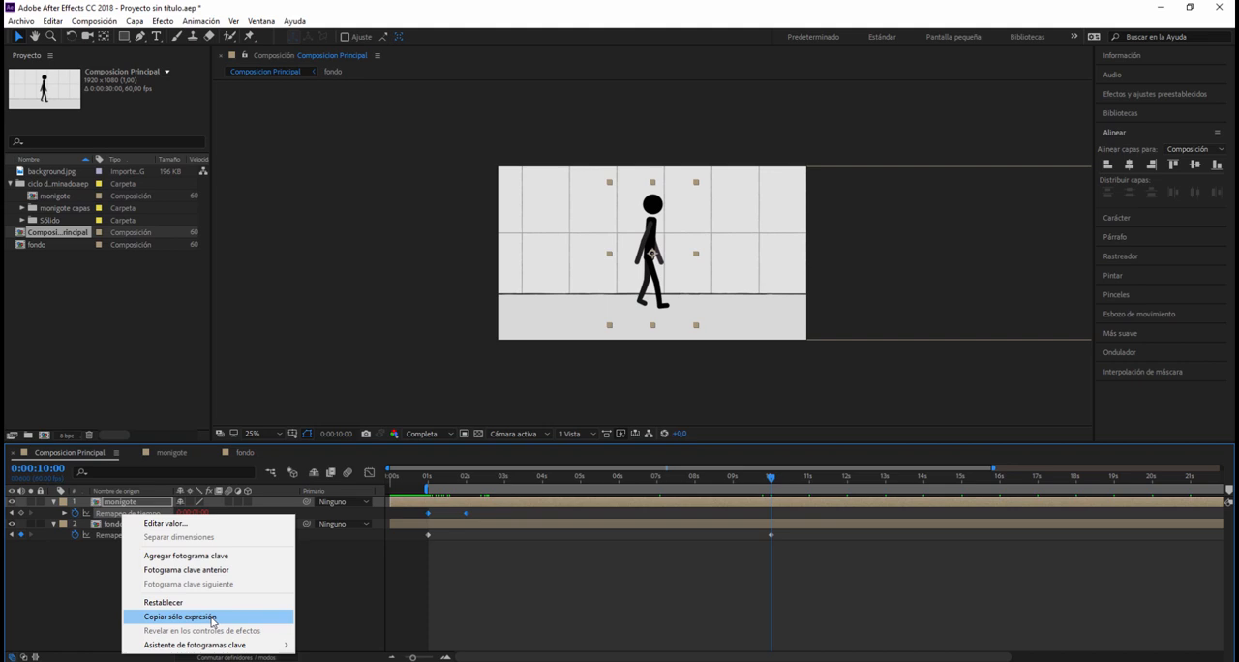
click(160, 617)
Step: Paste the loopOut cycle expression onto the fondo layer, reveal it under time remapping, and return the playhead to about 1 second
click(113, 523)
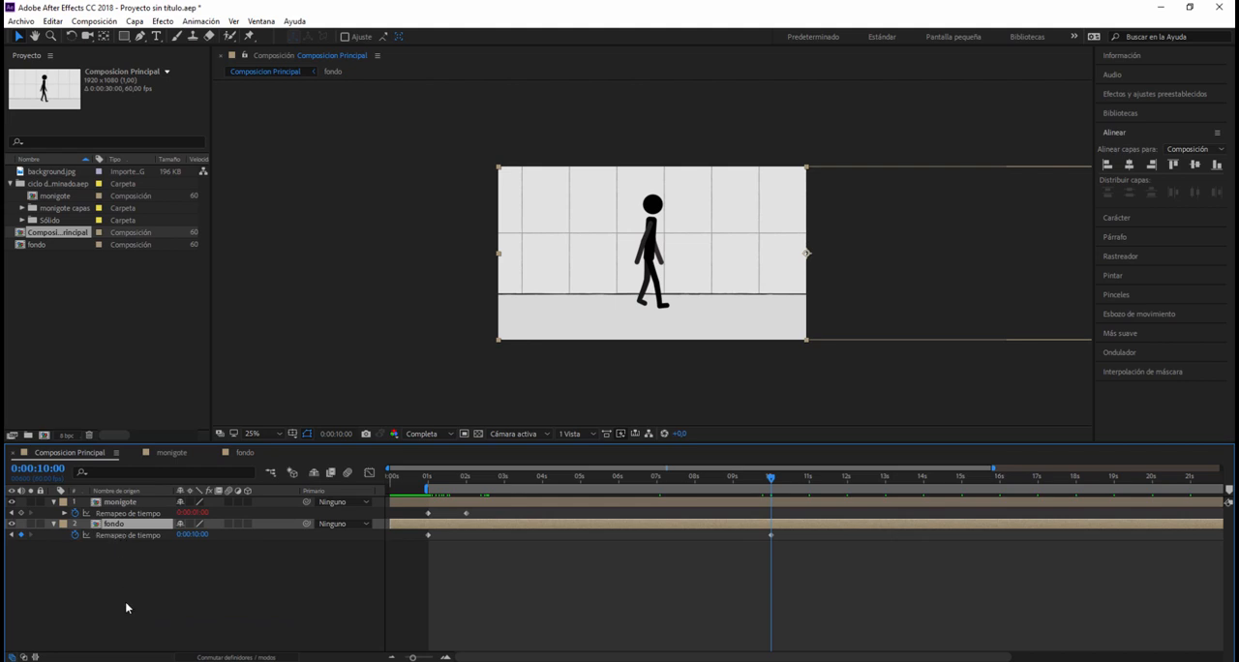
key(ctrl+v)
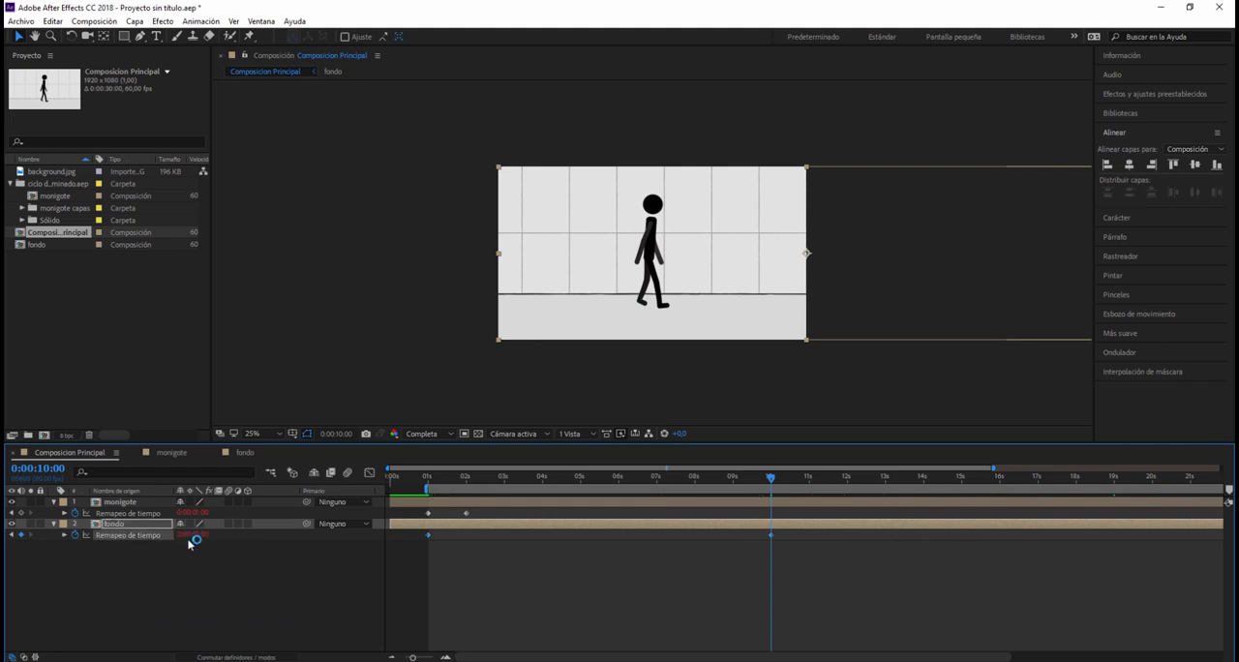
click(64, 535)
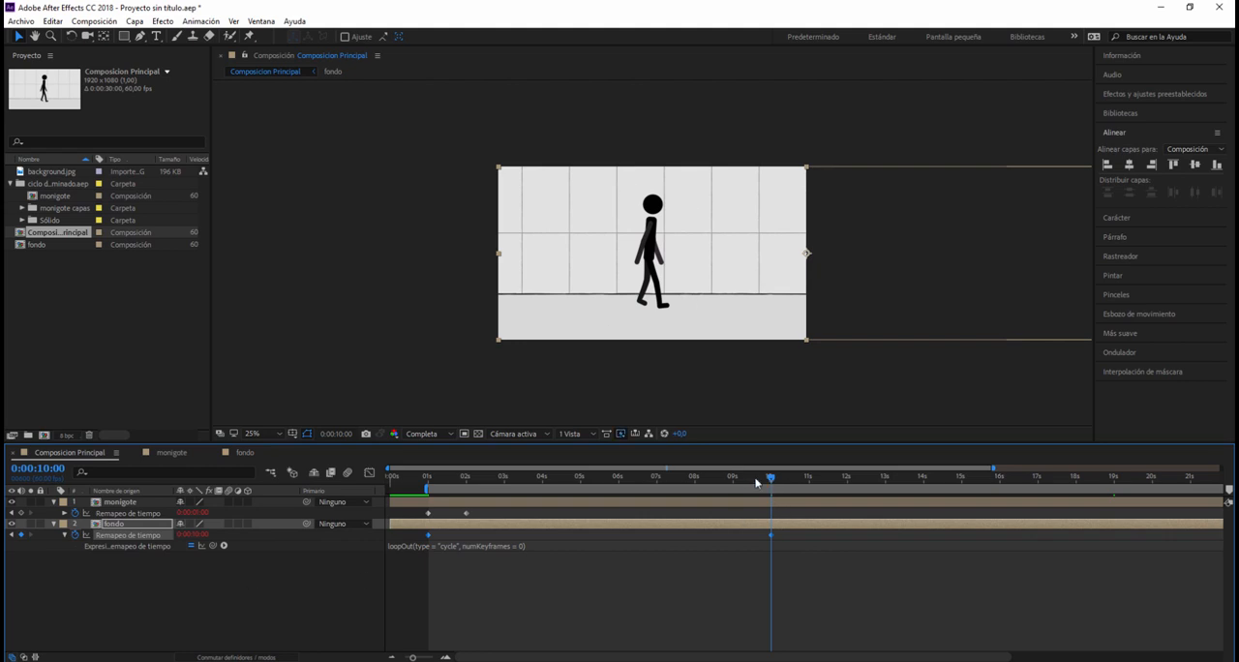
drag(756, 482, 430, 481)
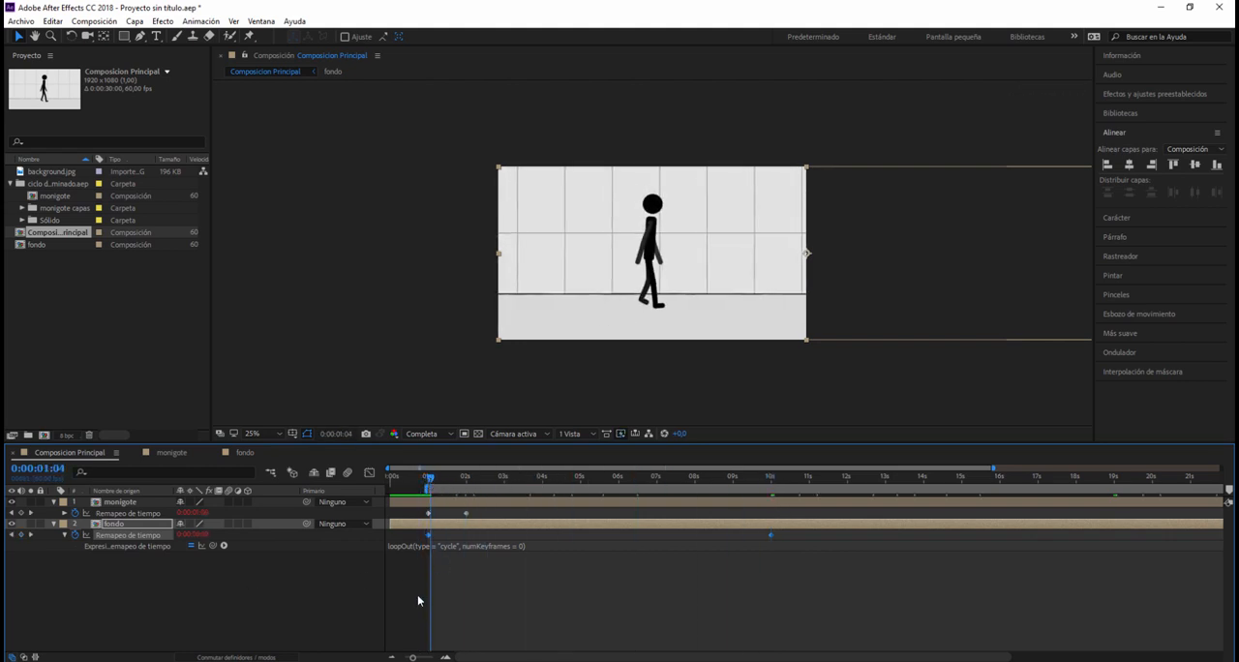